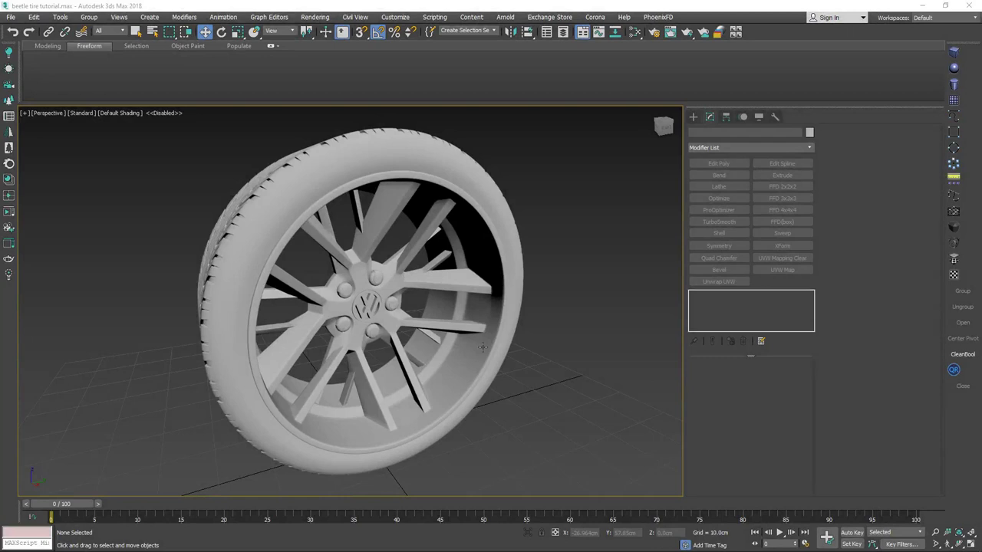
# Select the tire mesh of the wheel and isolate it from the rim
pyautogui.keyDown('alt'); pyautogui.moveTo(299, 207); pyautogui.dragTo(379, 246, button='middle'); pyautogui.keyUp('alt')
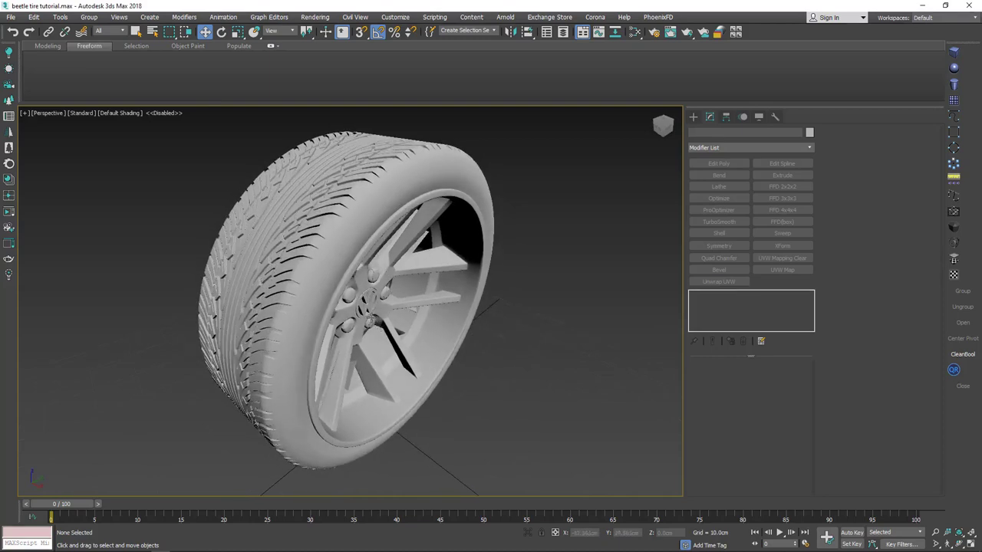
pyautogui.keyDown('alt'); pyautogui.moveTo(371, 317); pyautogui.dragTo(349, 265, button='middle'); pyautogui.keyUp('alt')
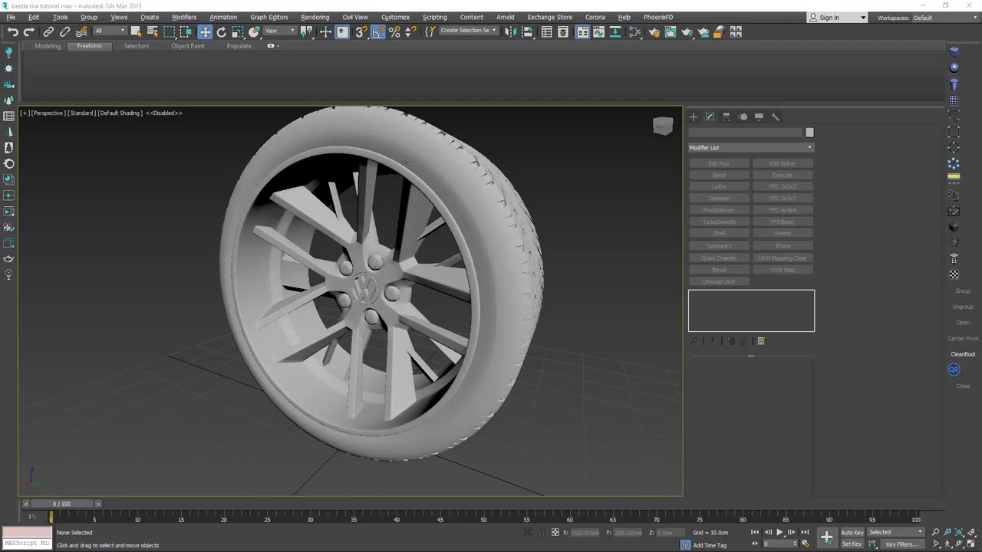
pyautogui.keyDown('alt'); pyautogui.moveTo(408, 151); pyautogui.dragTo(372, 173, button='middle'); pyautogui.keyUp('alt')
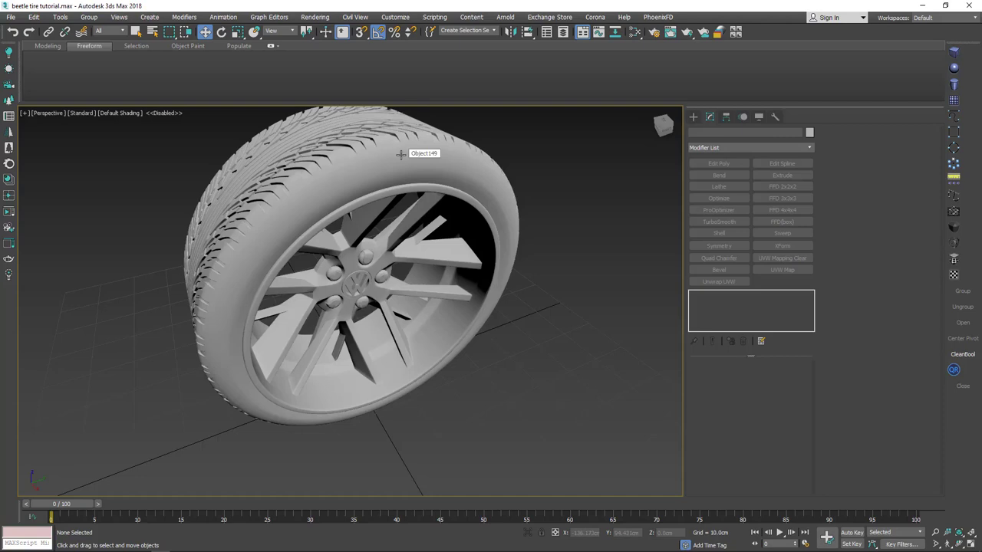
pyautogui.keyDown('alt'); pyautogui.moveTo(392, 158); pyautogui.dragTo(404, 182, button='middle'); pyautogui.keyUp('alt')
pyautogui.click(404, 182)
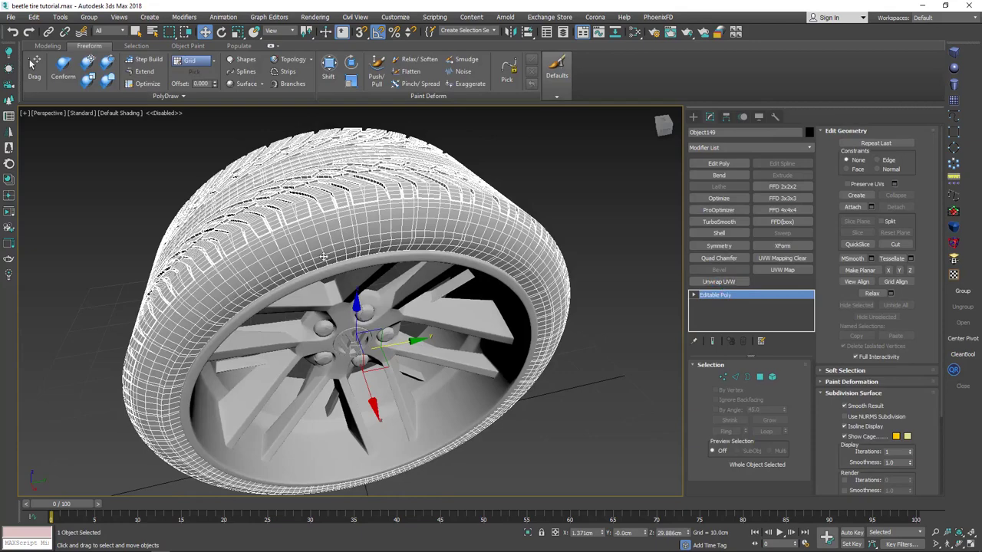
pyautogui.keyDown('alt'); pyautogui.moveTo(339, 228); pyautogui.dragTo(369, 273, button='middle'); pyautogui.keyUp('alt')
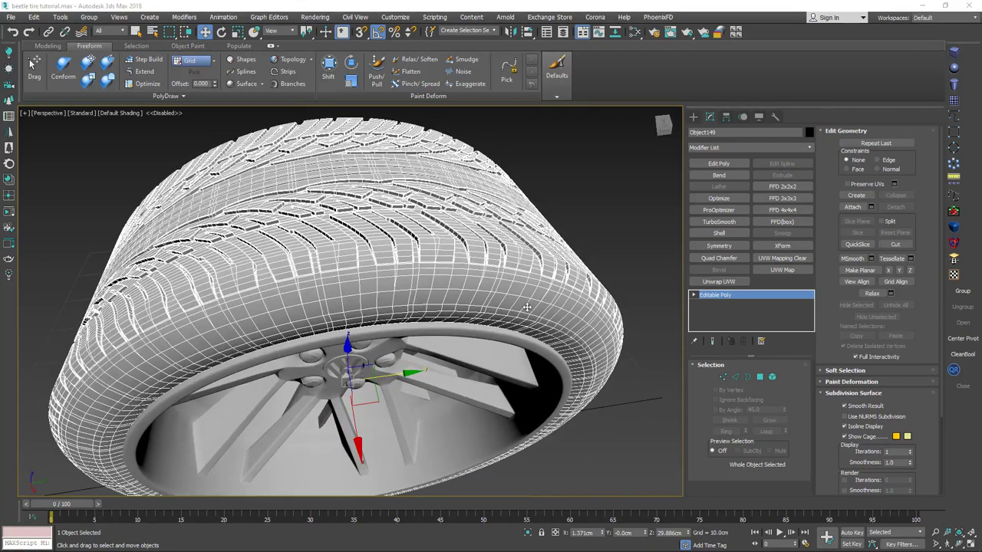
pyautogui.keyDown('alt'); pyautogui.moveTo(522, 304); pyautogui.dragTo(459, 387, button='middle'); pyautogui.keyUp('alt')
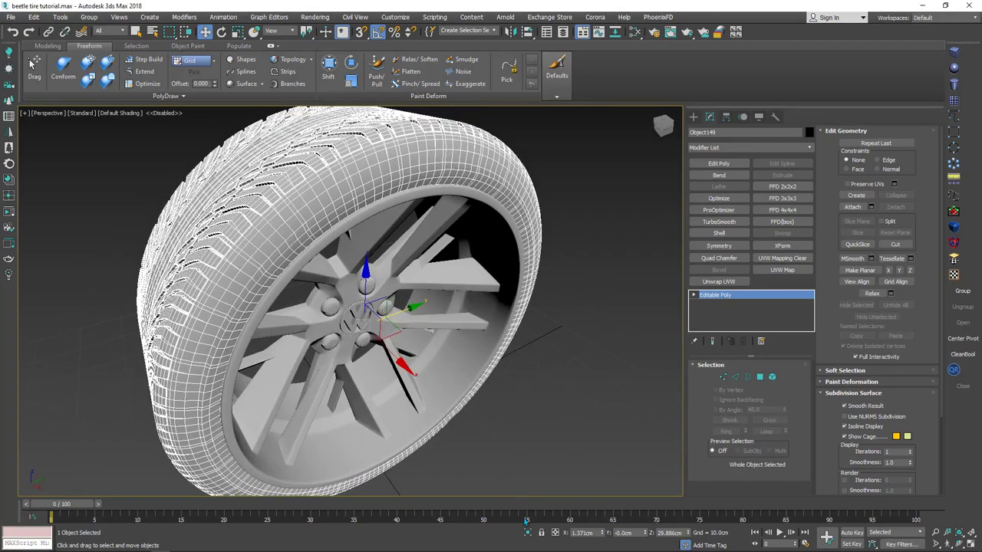
pyautogui.hotkey('alt', 'q')
pyautogui.keyDown('alt'); pyautogui.moveTo(399, 278); pyautogui.dragTo(388, 249, button='middle'); pyautogui.keyUp('alt')
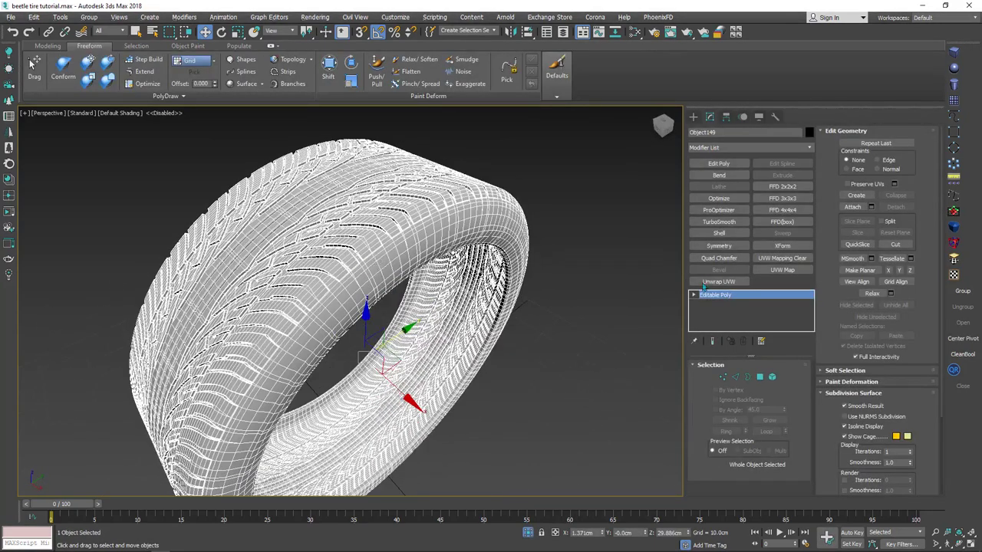
# Apply a UVW Mapping Clear modifier to the tire and convert it to Editable Poly
pyautogui.keyDown('alt'); pyautogui.moveTo(318, 224); pyautogui.dragTo(351, 249, button='middle'); pyautogui.keyUp('alt')
pyautogui.click(783, 258)
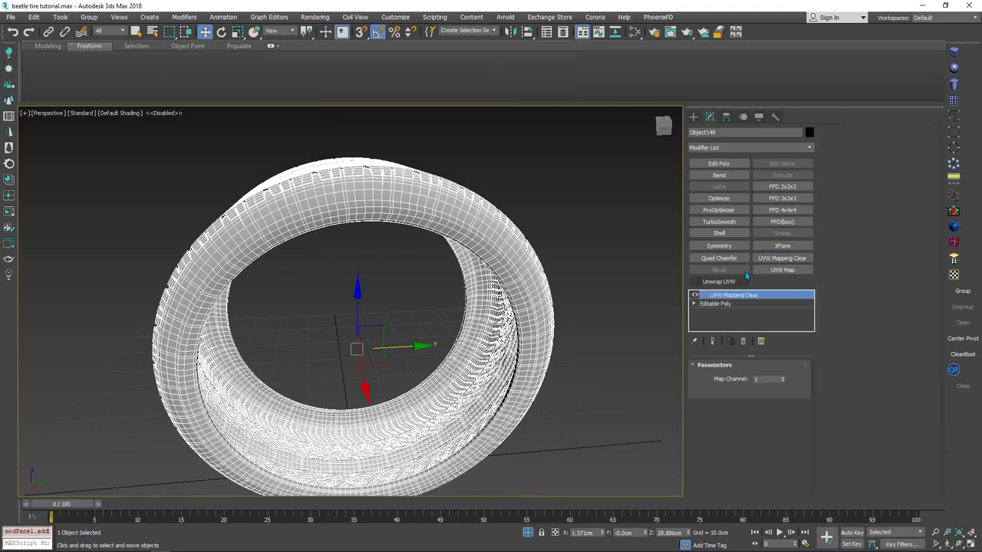
pyautogui.click(808, 150)
pyautogui.moveTo(810, 214); pyautogui.dragTo(815, 434)
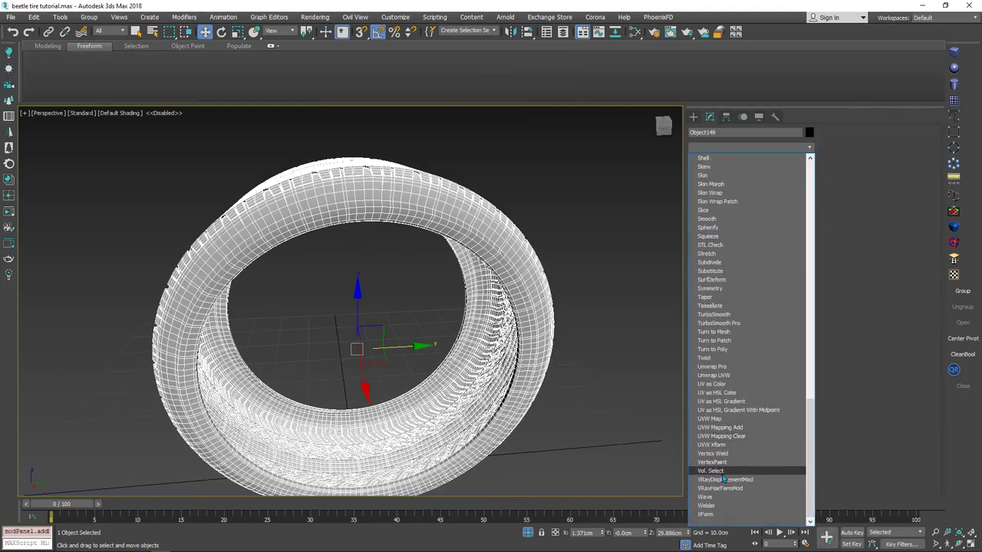
pyautogui.click(730, 437)
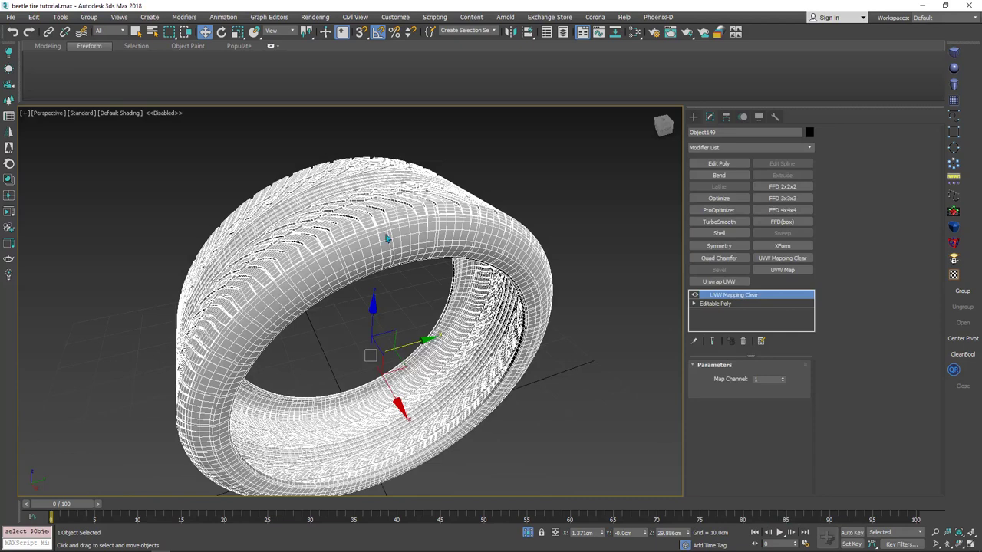
pyautogui.rightClick(388, 234)
pyautogui.moveTo(457, 347)
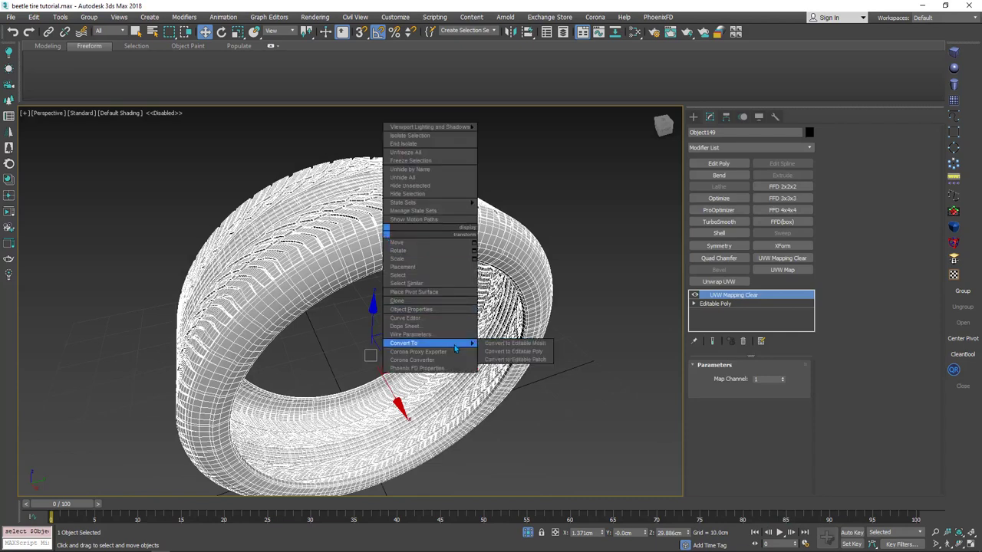
pyautogui.click(527, 352)
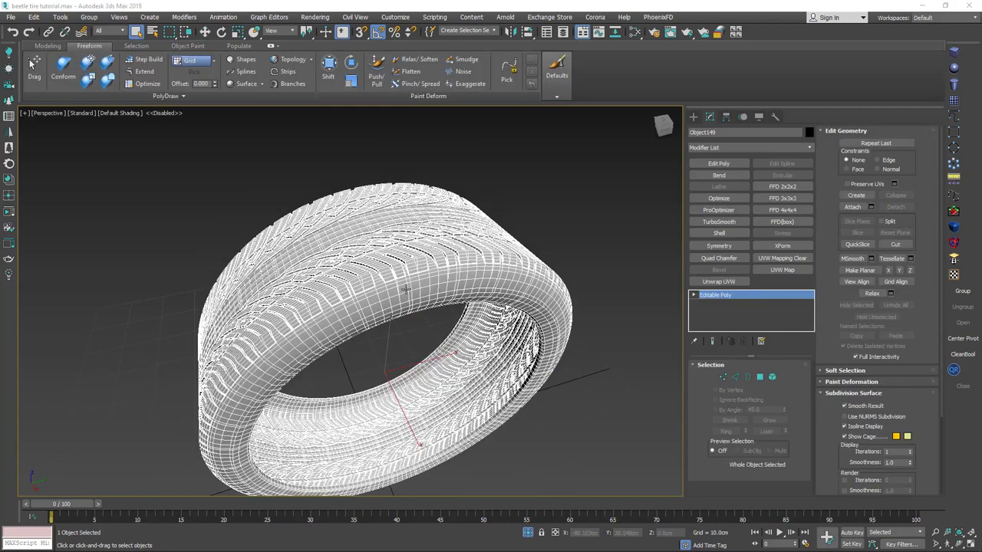
# Examine the tread pattern and edge flow across the tire's outer surface
pyautogui.scroll(5, 395, 252)
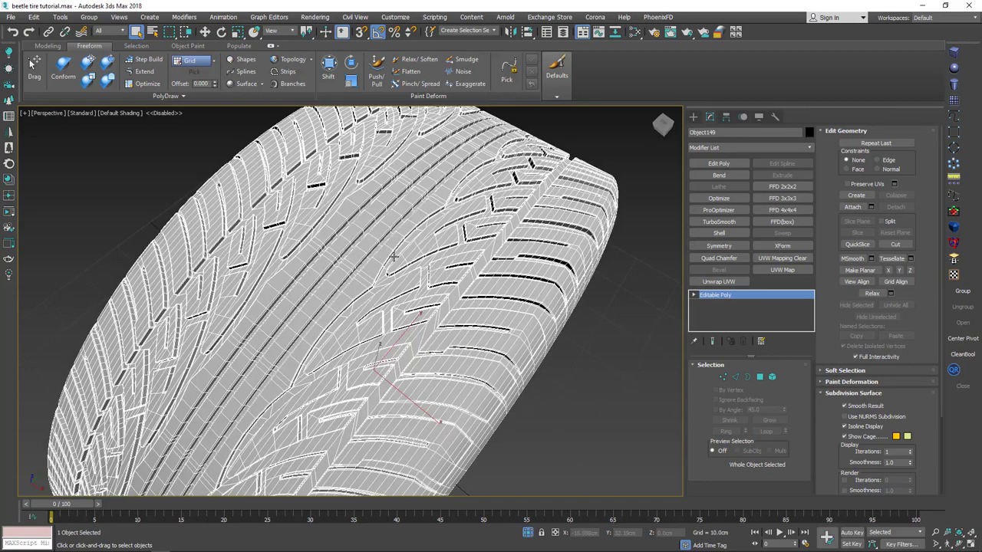
pyautogui.keyDown('alt'); pyautogui.moveTo(392, 258); pyautogui.dragTo(197, 298, button='middle'); pyautogui.keyUp('alt')
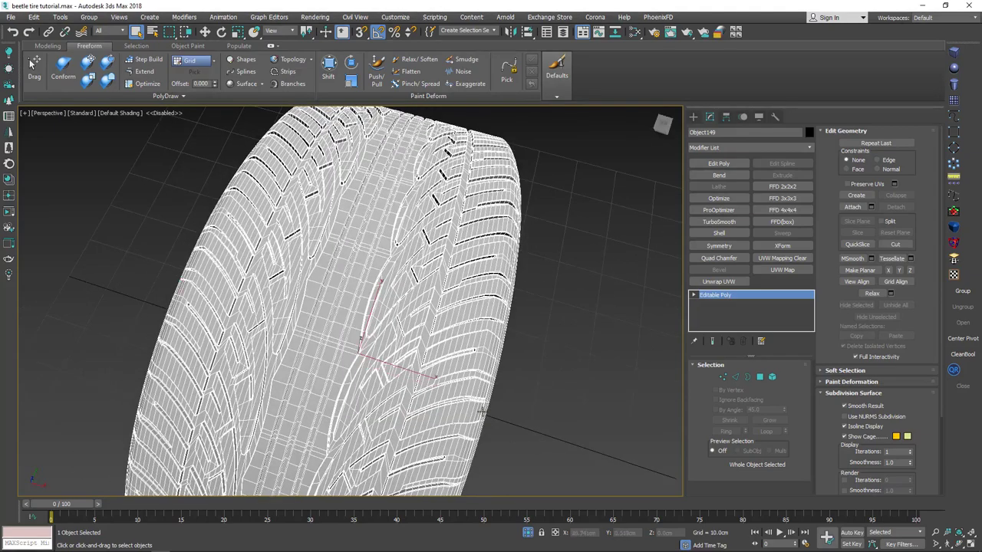
pyautogui.keyDown('alt'); pyautogui.moveTo(392, 354); pyautogui.dragTo(360, 344, button='middle'); pyautogui.keyUp('alt')
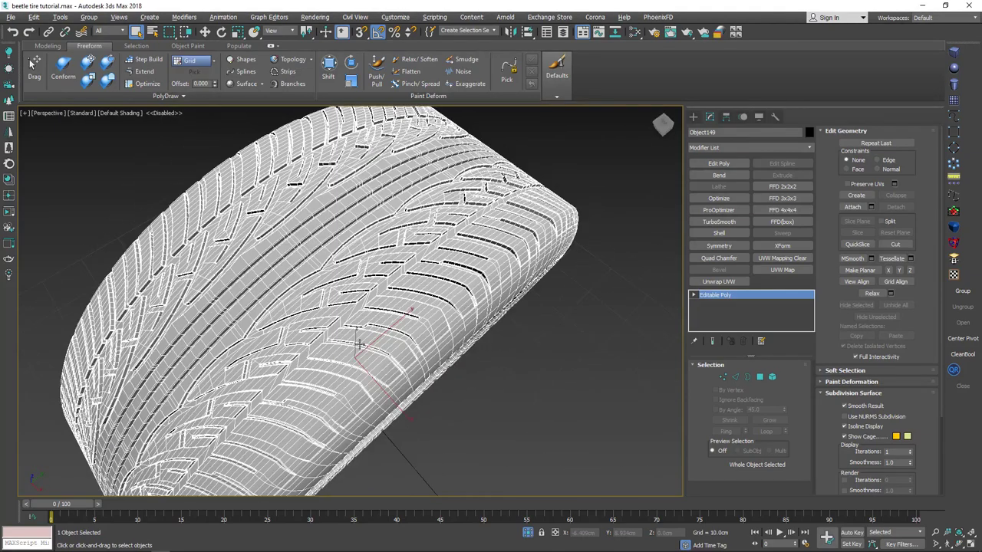
pyautogui.keyDown('alt'); pyautogui.moveTo(273, 252); pyautogui.dragTo(329, 246, button='middle'); pyautogui.keyUp('alt')
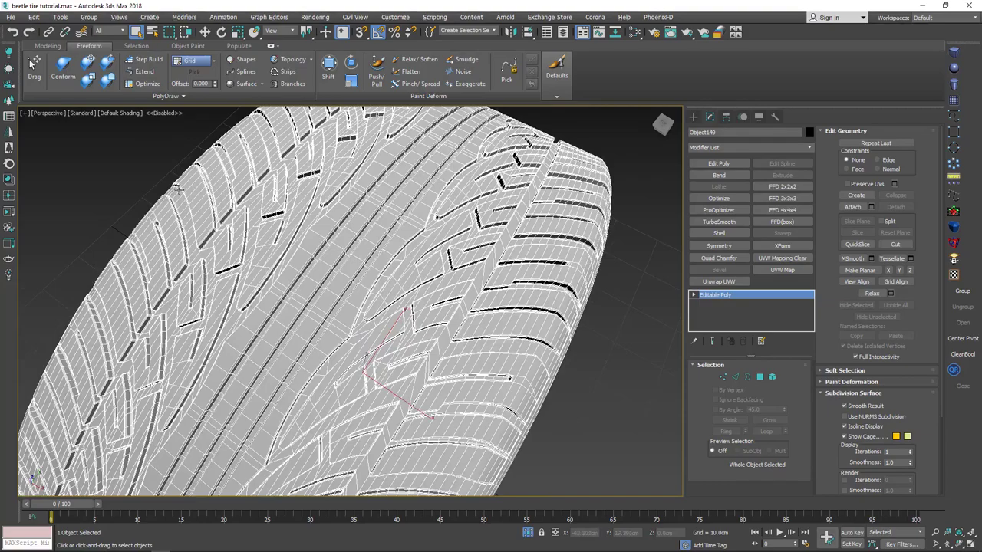
pyautogui.keyDown('alt'); pyautogui.moveTo(377, 310); pyautogui.dragTo(352, 346, button='middle'); pyautogui.keyUp('alt')
pyautogui.scroll(2, 388, 297)
pyautogui.scroll(-2, 401, 312)
# In the maximized Left view, select a narrow section of polygons across the top of the tire
pyautogui.hotkey('alt', 'w')
pyautogui.rightClick(161, 414)
pyautogui.hotkey('alt', 'w')
pyautogui.scroll(3, 387, 207)
pyautogui.scroll(2, 396, 217)
pyautogui.moveTo(396, 216); pyautogui.dragTo(398, 237, button='middle')
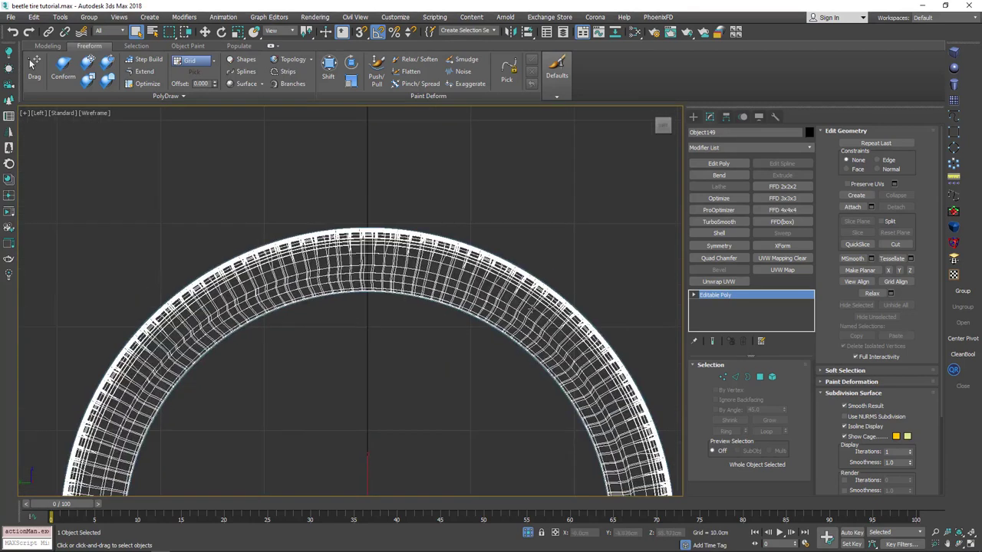
pyautogui.click(760, 376)
pyautogui.scroll(5, 342, 234)
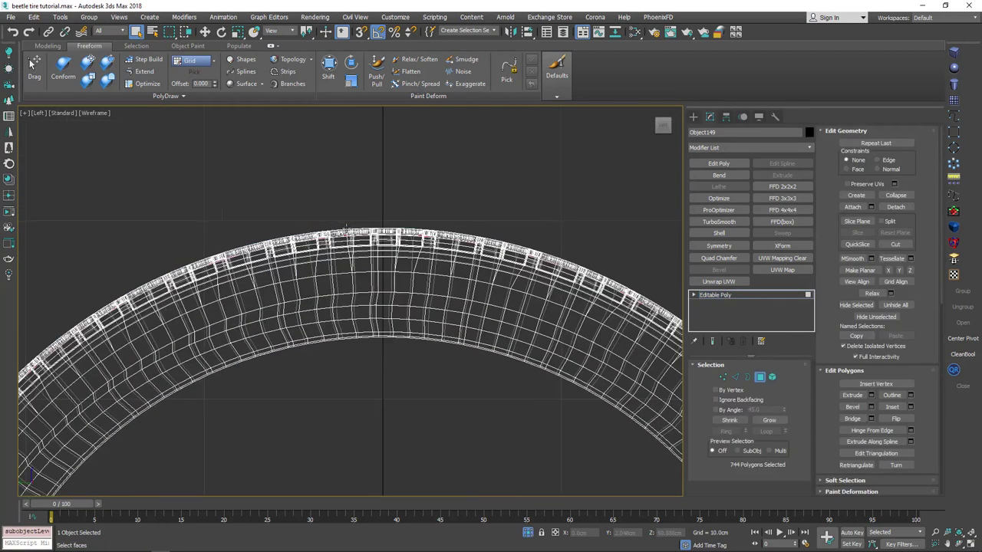
pyautogui.moveTo(344, 234); pyautogui.dragTo(375, 192, button='middle')
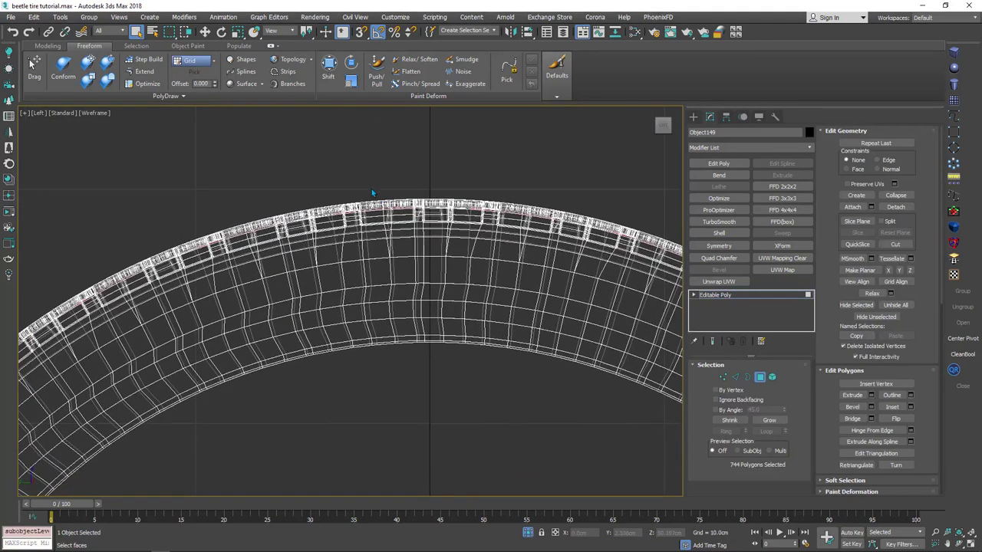
pyautogui.moveTo(457, 369); pyautogui.dragTo(457, 369)
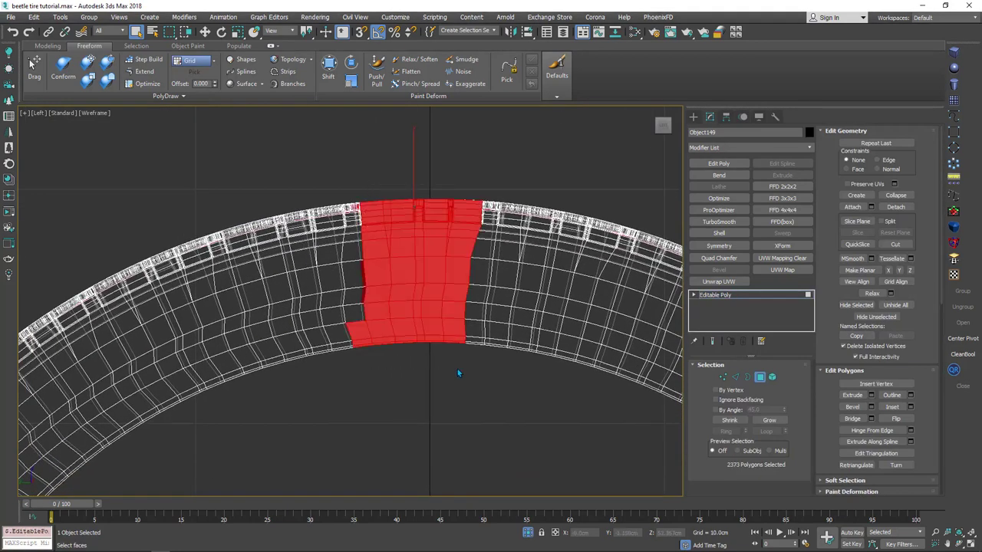
pyautogui.scroll(3, 407, 230)
pyautogui.moveTo(403, 223); pyautogui.dragTo(409, 271, button='middle')
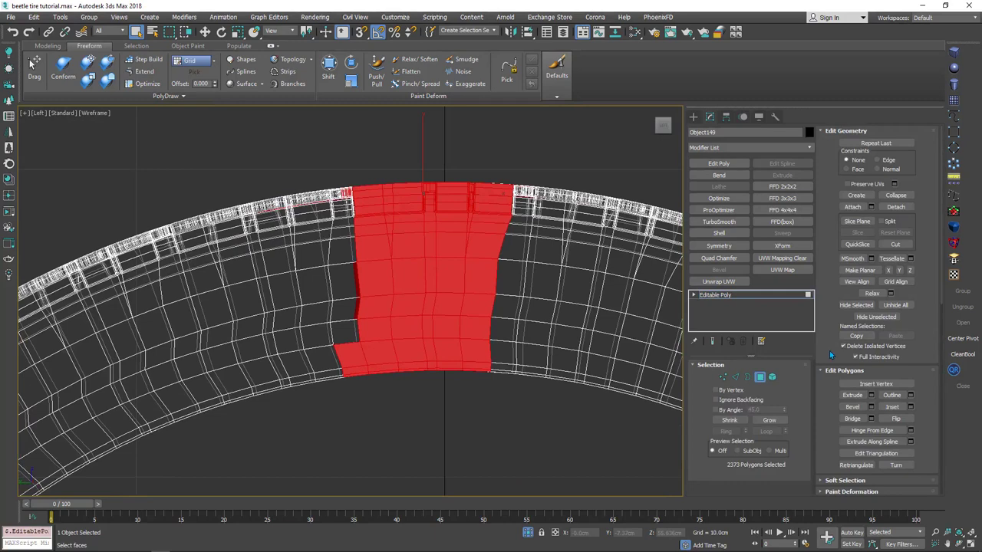
# Cut the selected tire polygons along a vertical line with QuickSlice
pyautogui.scroll(-5, 829, 350)
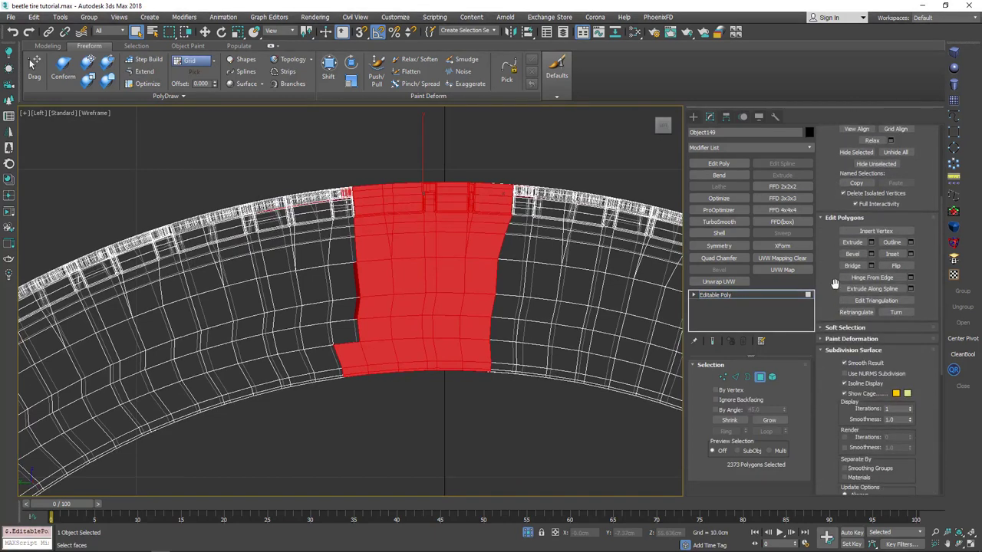
pyautogui.moveTo(835, 284); pyautogui.dragTo(833, 176)
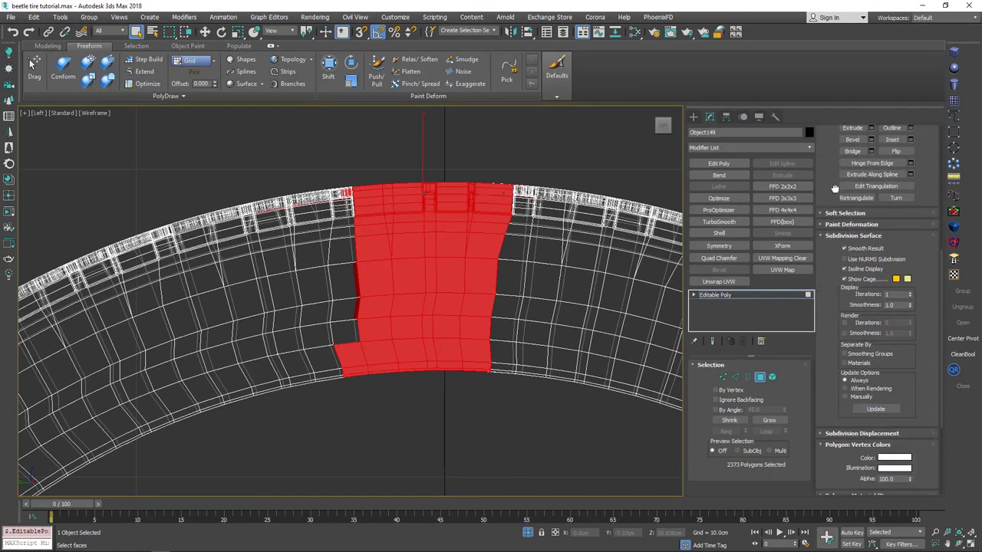
pyautogui.scroll(8, 833, 176)
pyautogui.click(858, 232)
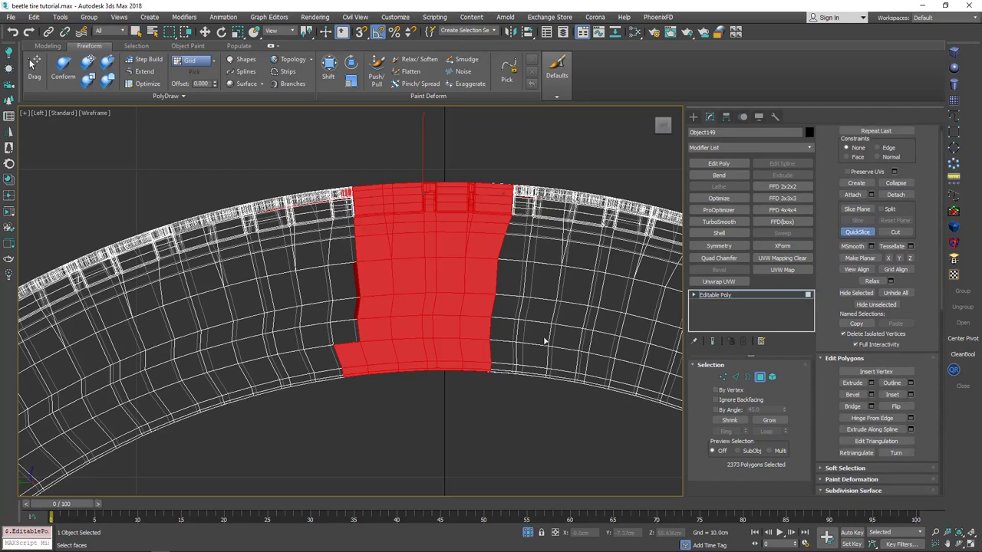
pyautogui.click(403, 153)
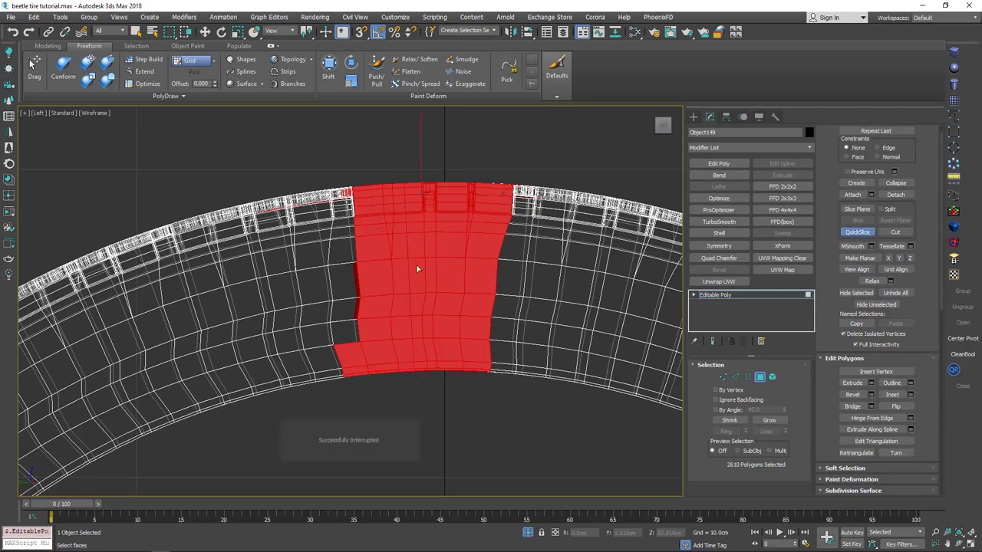
pyautogui.rightClick(410, 189)
# Inspect the sliced section across the tread in the Perspective view and leave polygon editing
pyautogui.scroll(-5, 411, 188)
pyautogui.hotkey('alt', 'w')
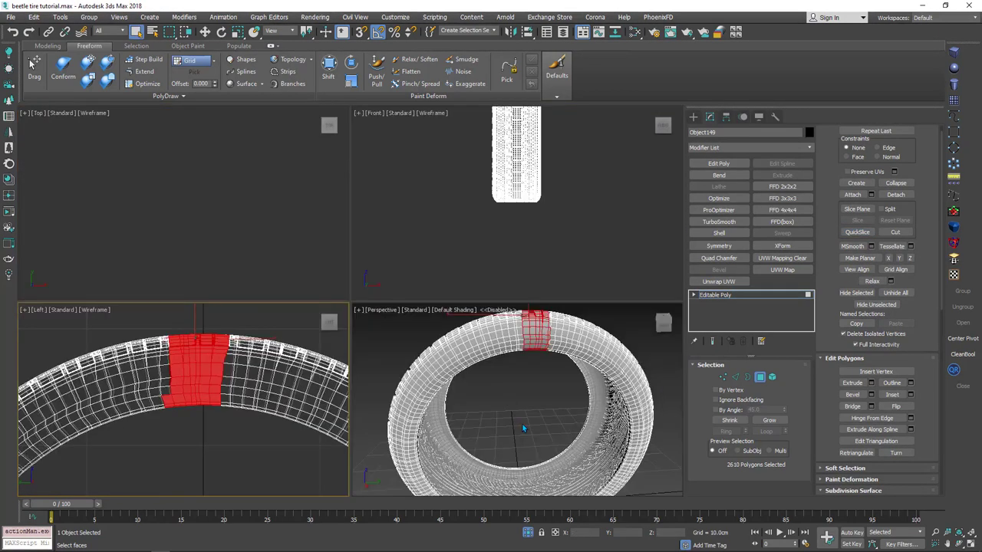
pyautogui.hotkey('alt', 'w')
pyautogui.keyDown('alt'); pyautogui.moveTo(523, 429); pyautogui.dragTo(351, 289, button='middle'); pyautogui.keyUp('alt')
pyautogui.press('F2')
pyautogui.scroll(8, 399, 292)
pyautogui.scroll(3, 395, 349)
pyautogui.keyDown('alt'); pyautogui.moveTo(394, 349); pyautogui.dragTo(389, 316, button='middle'); pyautogui.keyUp('alt')
pyautogui.keyDown('alt'); pyautogui.moveTo(357, 183); pyautogui.dragTo(324, 212, button='middle'); pyautogui.keyUp('alt')
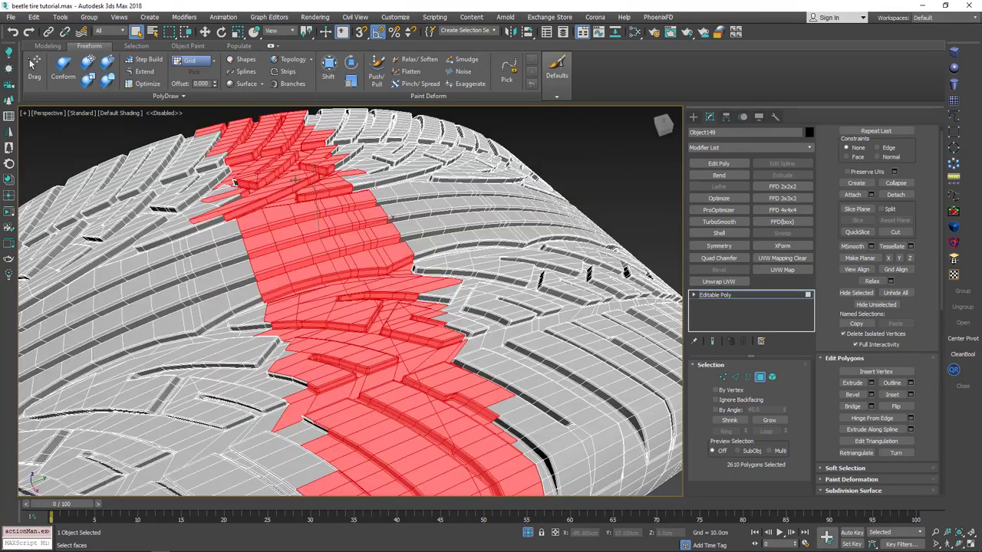
pyautogui.keyDown('alt'); pyautogui.moveTo(395, 352); pyautogui.dragTo(462, 369, button='middle'); pyautogui.keyUp('alt')
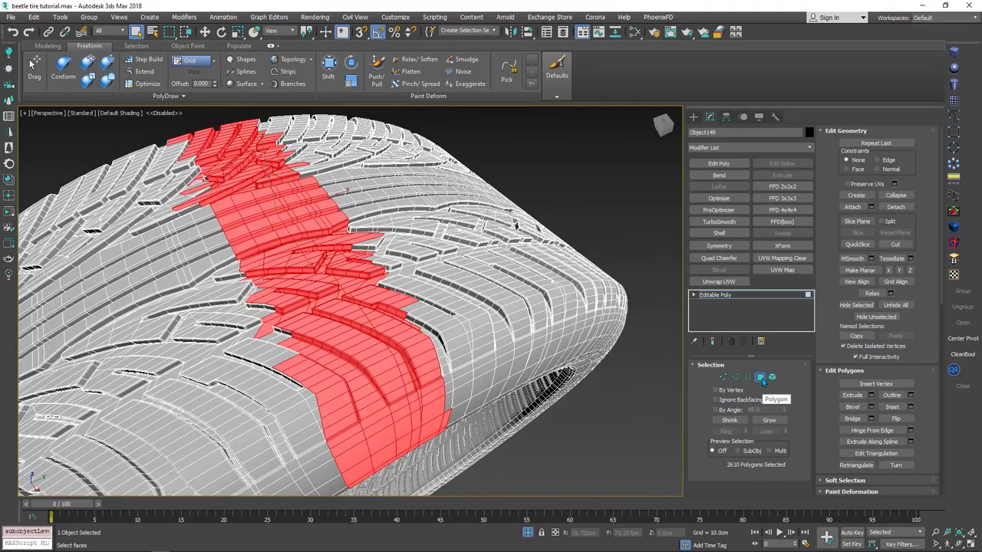
pyautogui.click(762, 381)
# Apply an Unwrap UVW modifier to the tire
pyautogui.scroll(-3, 274, 254)
pyautogui.keyDown('alt'); pyautogui.moveTo(274, 254); pyautogui.dragTo(237, 246, button='middle'); pyautogui.keyUp('alt')
pyautogui.click(803, 146)
pyautogui.moveTo(811, 222); pyautogui.dragTo(813, 460)
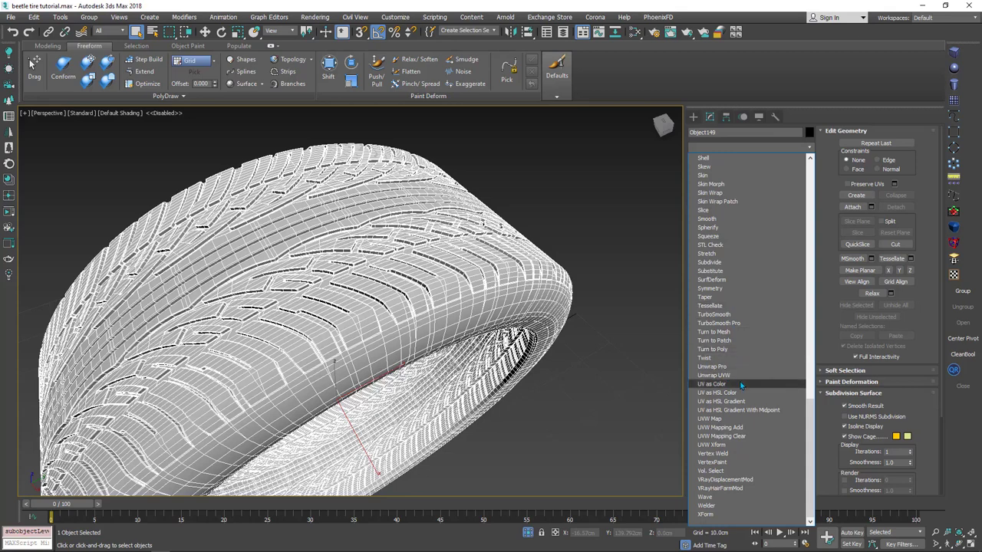
pyautogui.click(720, 369)
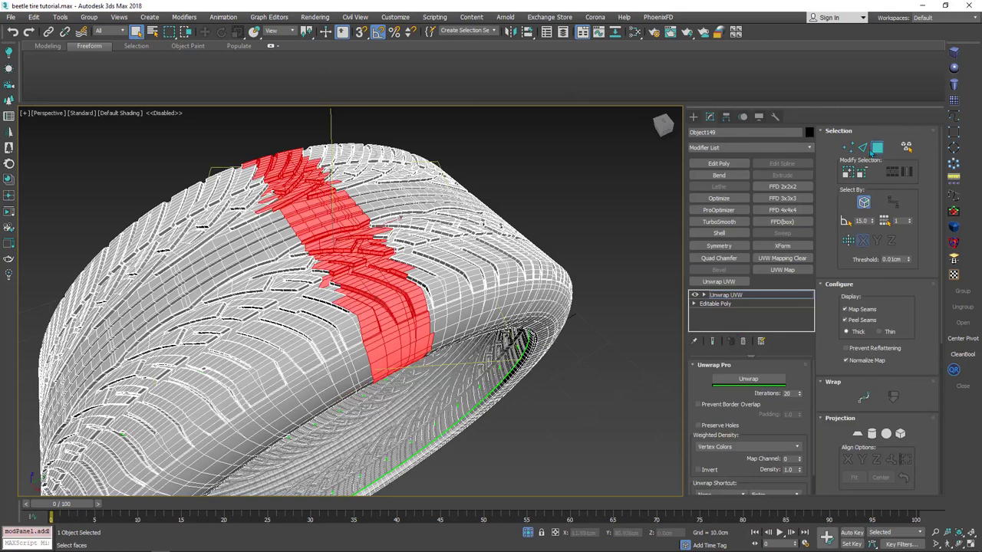
# In the Unwrap UVW edge mode, select the full edge loop on the sidewall just beside the tread blocks
pyautogui.click(863, 149)
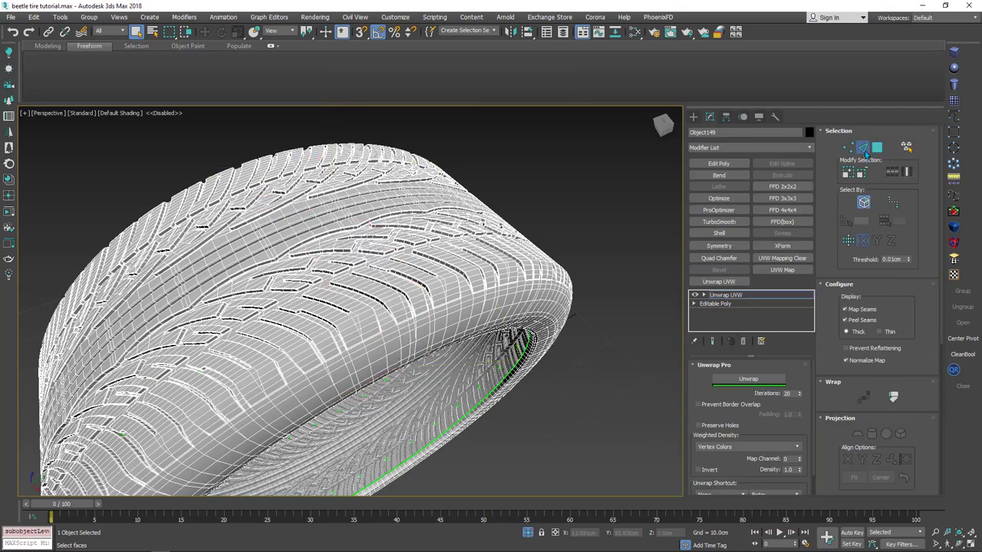
pyautogui.scroll(5, 382, 278)
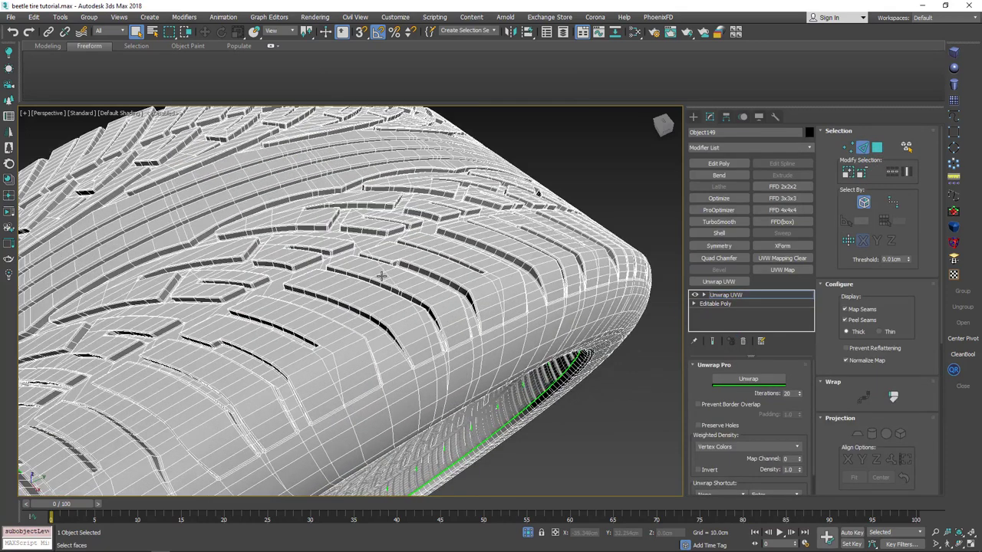
pyautogui.scroll(3, 381, 276)
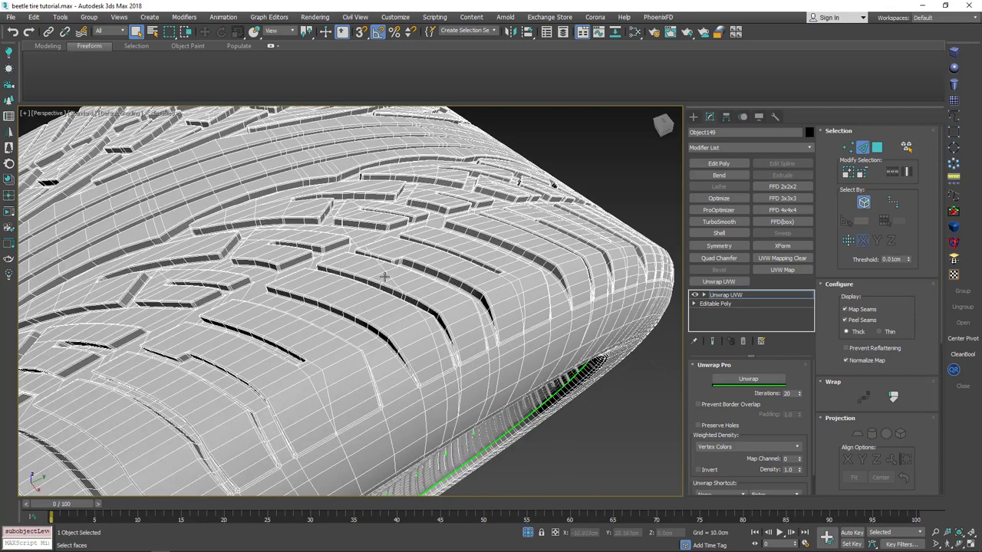
pyautogui.keyDown('alt'); pyautogui.moveTo(399, 310); pyautogui.dragTo(452, 160, button='middle'); pyautogui.keyUp('alt')
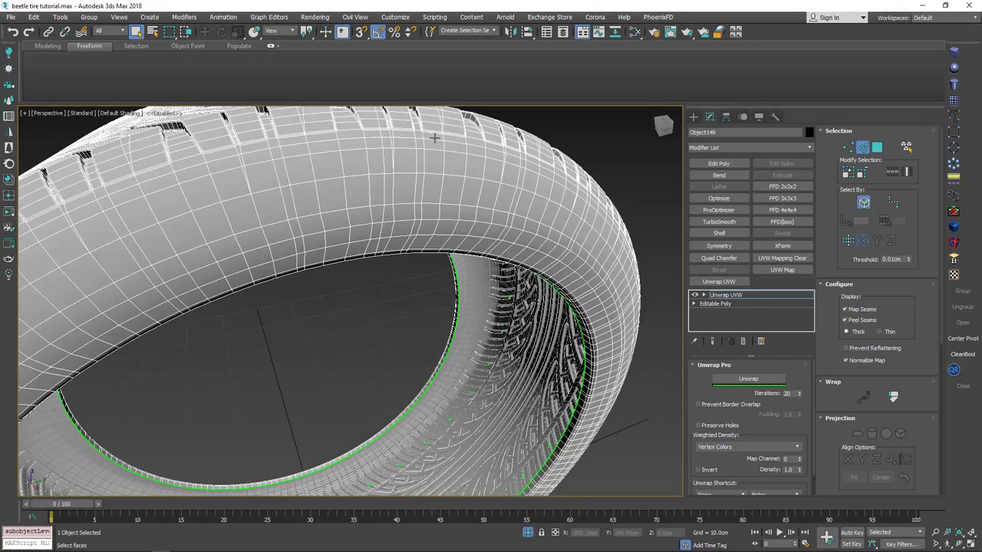
pyautogui.click(433, 139)
pyautogui.doubleClick(433, 138)
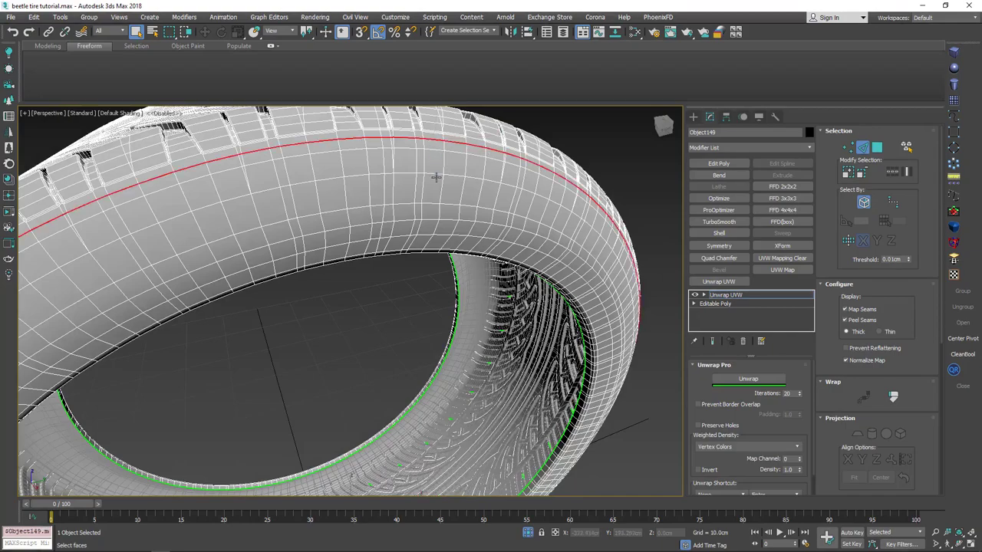
# Add the matching edge loop beside the tread blocks on the tire's opposite sidewall to the selection
pyautogui.keyDown('alt'); pyautogui.moveTo(435, 177); pyautogui.dragTo(335, 247, button='middle'); pyautogui.keyUp('alt')
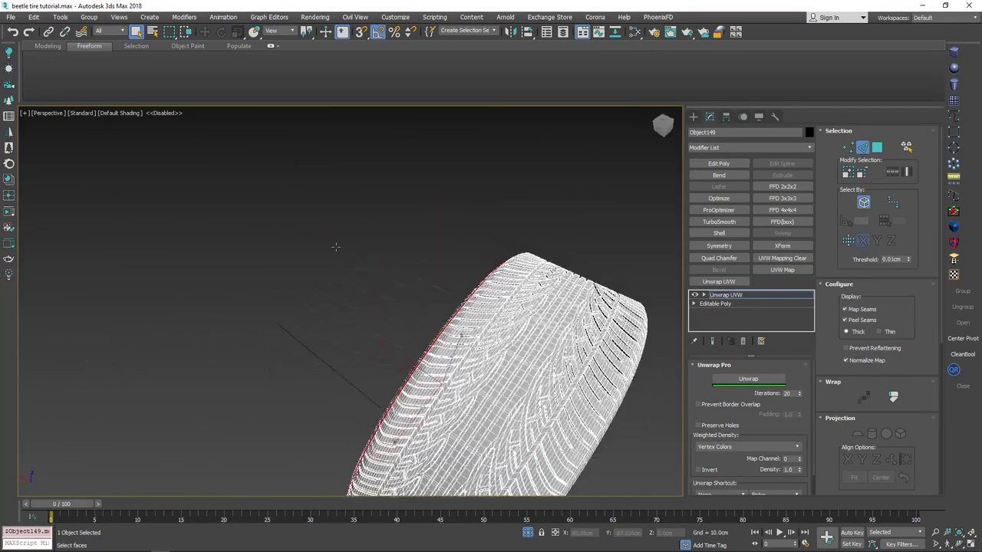
pyautogui.keyDown('alt'); pyautogui.moveTo(336, 197); pyautogui.dragTo(234, 144, button='middle'); pyautogui.keyUp('alt')
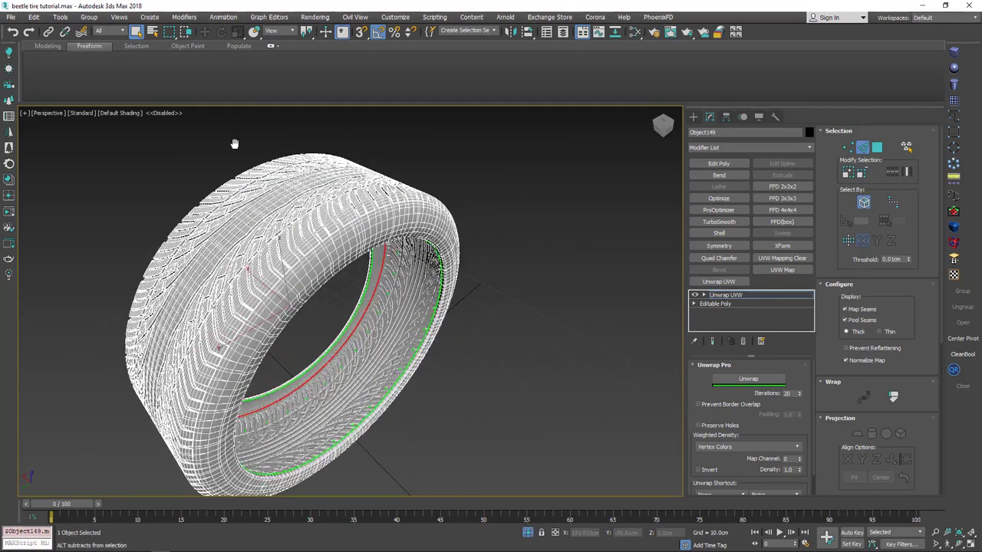
pyautogui.scroll(1, 285, 227)
pyautogui.scroll(2, 344, 231)
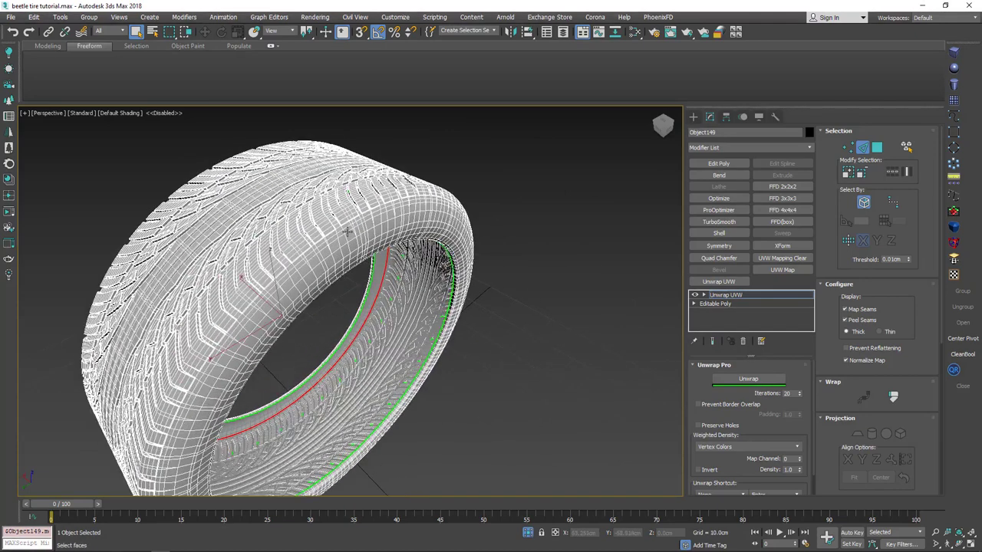
pyautogui.scroll(3, 348, 232)
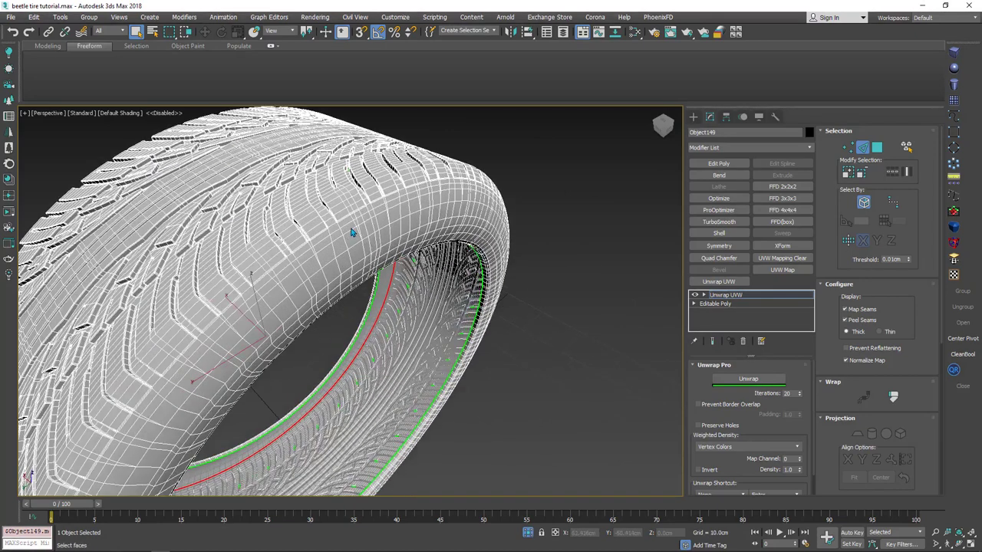
pyautogui.scroll(2, 352, 232)
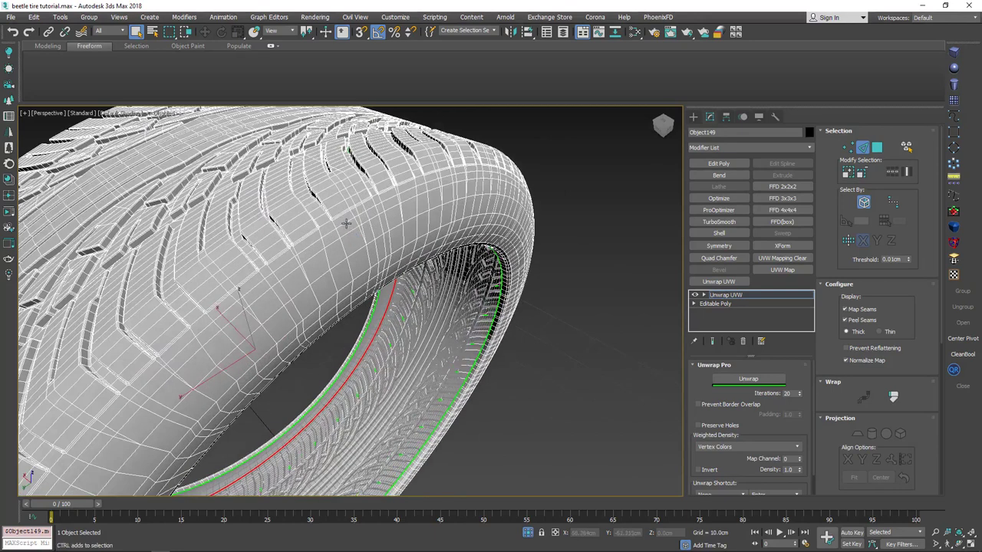
pyautogui.keyDown('ctrl'); pyautogui.doubleClick(346, 223); pyautogui.keyUp('ctrl')
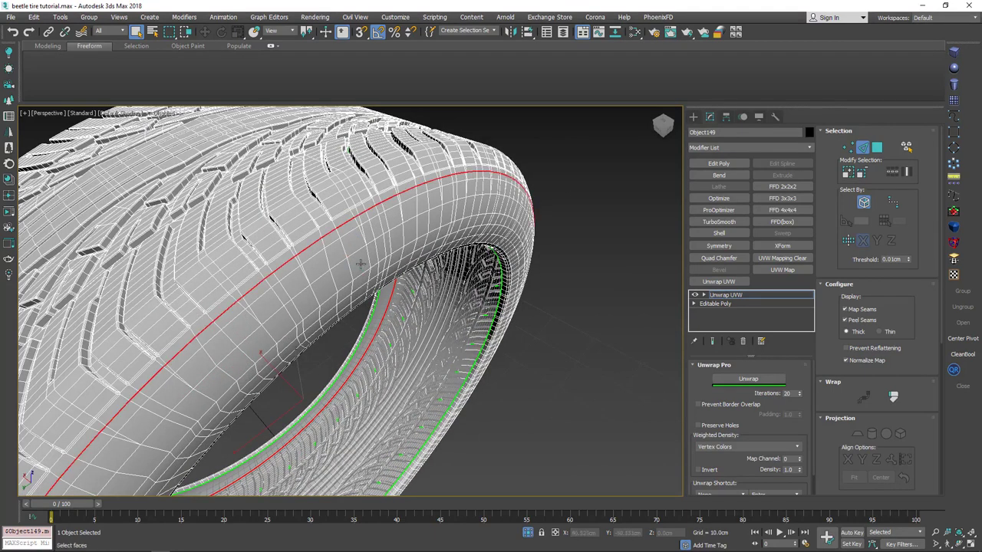
# Convert the two selected sidewall edge loops to seams
pyautogui.scroll(-2, 358, 218)
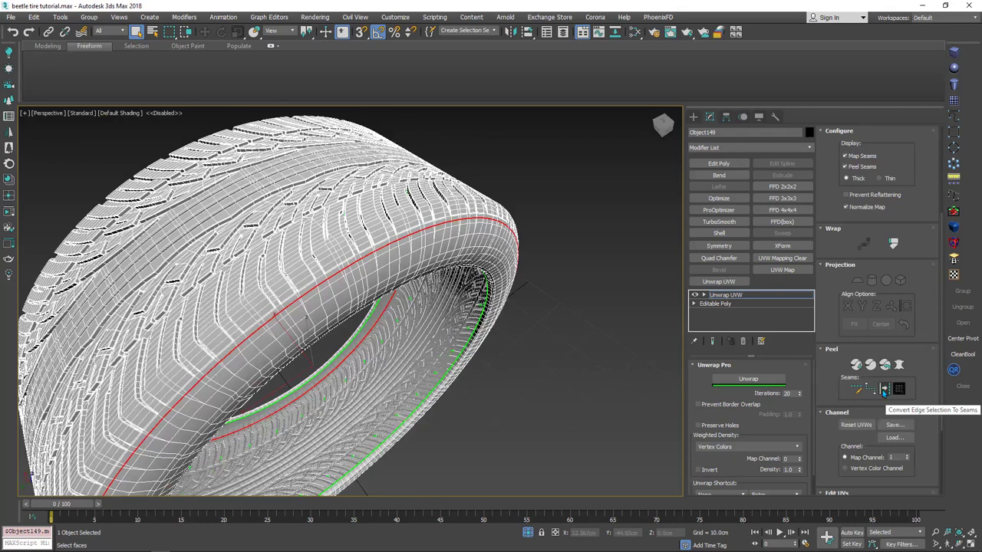
pyautogui.click(884, 389)
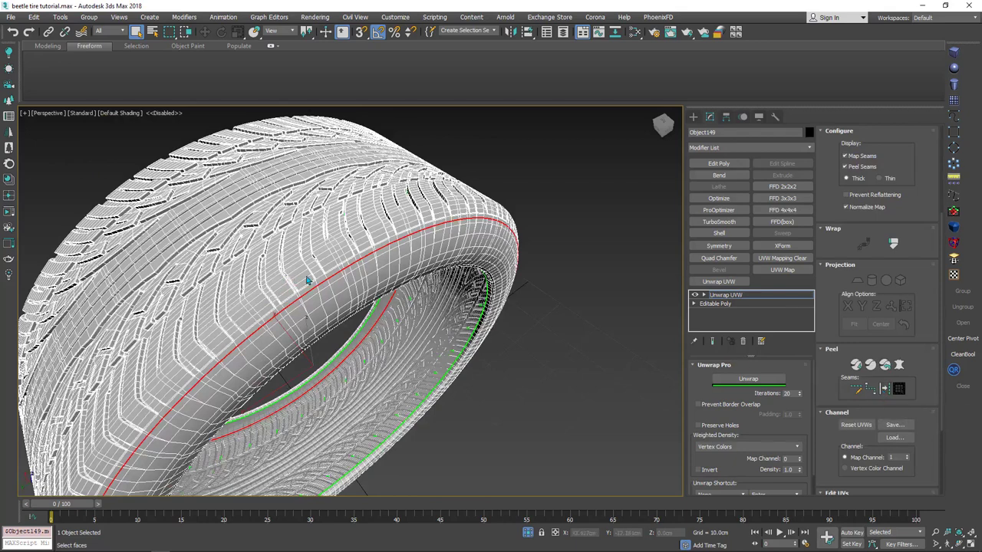
pyautogui.click(884, 390)
# Select the edge loop that runs crosswise over the tread along the sliced line
pyautogui.moveTo(335, 292)
pyautogui.keyDown('alt'); pyautogui.mouseDown(button='middle')
pyautogui.moveTo(387, 305)
pyautogui.moveTo(343, 285)
pyautogui.mouseUp(button='middle'); pyautogui.keyUp('alt')
pyautogui.scroll(3, 345, 285)
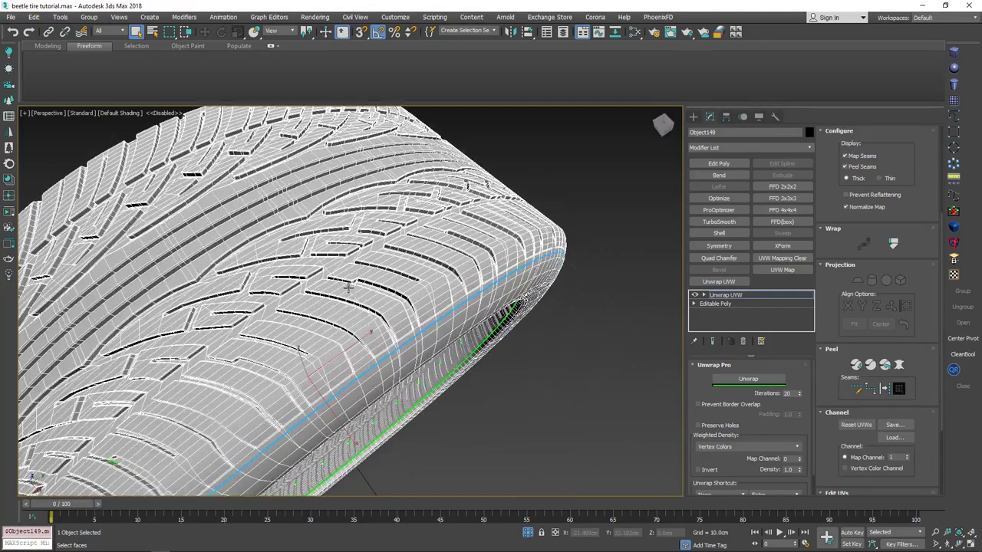
pyautogui.scroll(4, 347, 289)
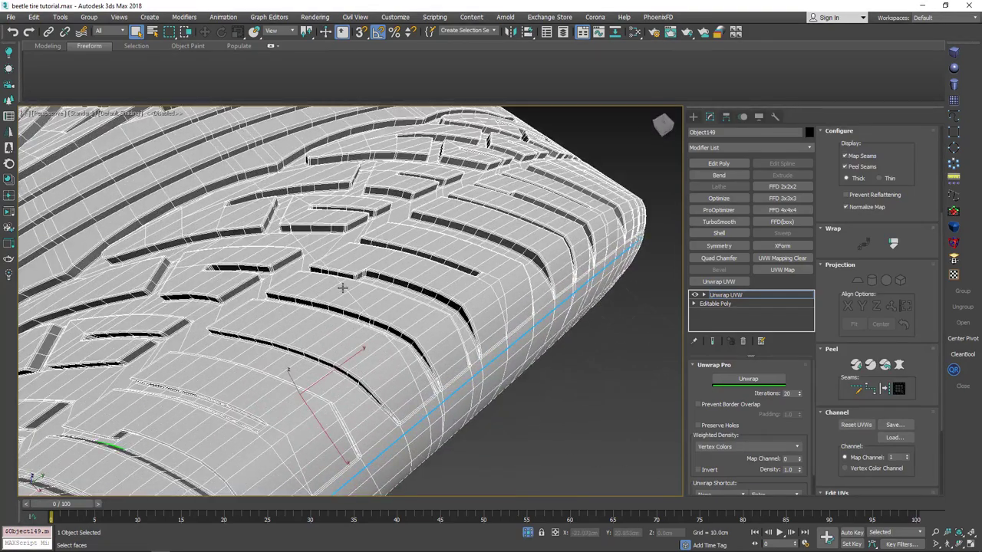
pyautogui.doubleClick(349, 312)
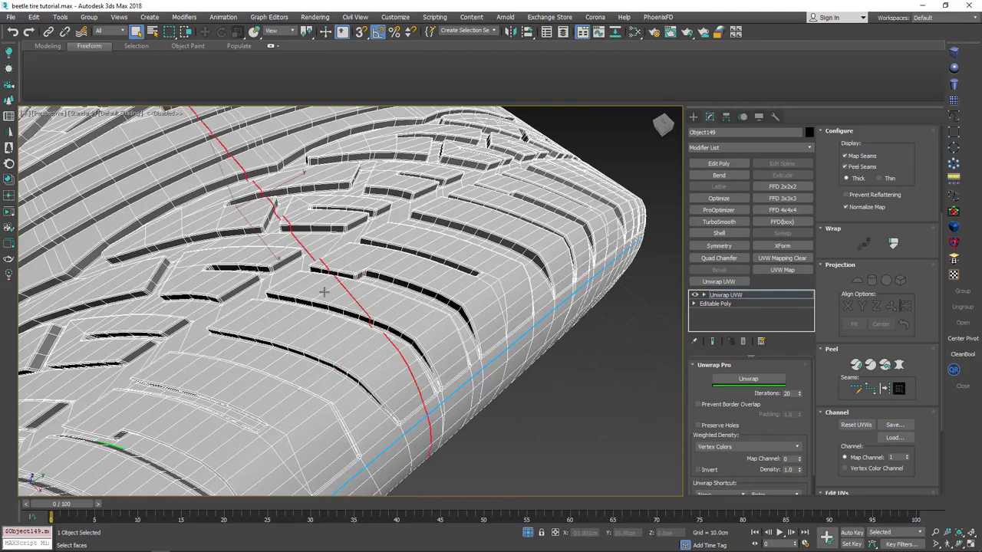
# Deselect the portions of the crosswise edge loop that extend past the two sidewall seams
pyautogui.scroll(-4, 327, 285)
pyautogui.keyDown('alt'); pyautogui.moveTo(372, 360); pyautogui.dragTo(386, 243, button='middle'); pyautogui.keyUp('alt')
pyautogui.moveTo(312, 376); pyautogui.dragTo(379, 235)
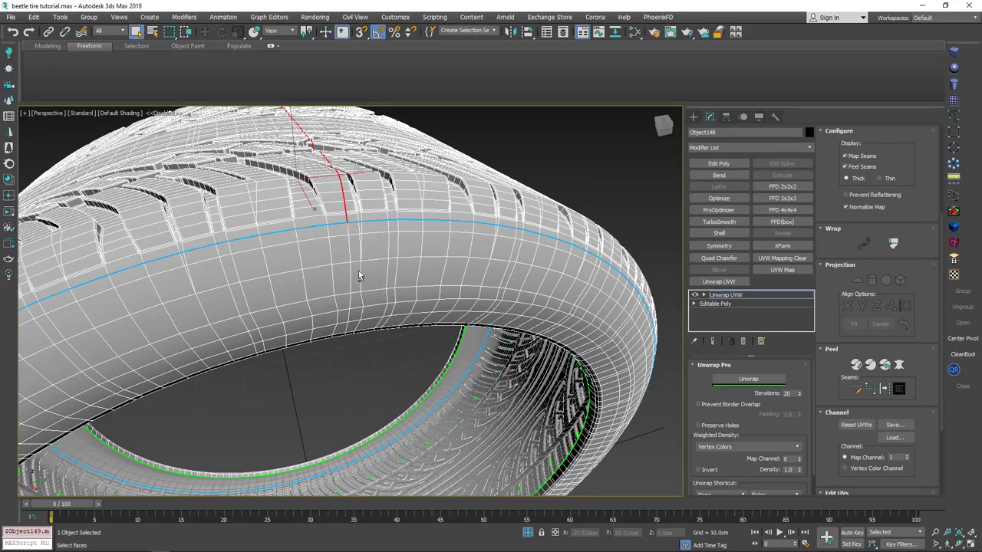
pyautogui.scroll(-1, 382, 281)
pyautogui.keyDown('alt'); pyautogui.moveTo(381, 280); pyautogui.dragTo(182, 272, button='middle'); pyautogui.keyUp('alt')
pyautogui.moveTo(256, 361); pyautogui.dragTo(333, 255)
pyautogui.keyDown('alt'); pyautogui.moveTo(267, 281); pyautogui.dragTo(302, 285, button='middle'); pyautogui.keyUp('alt')
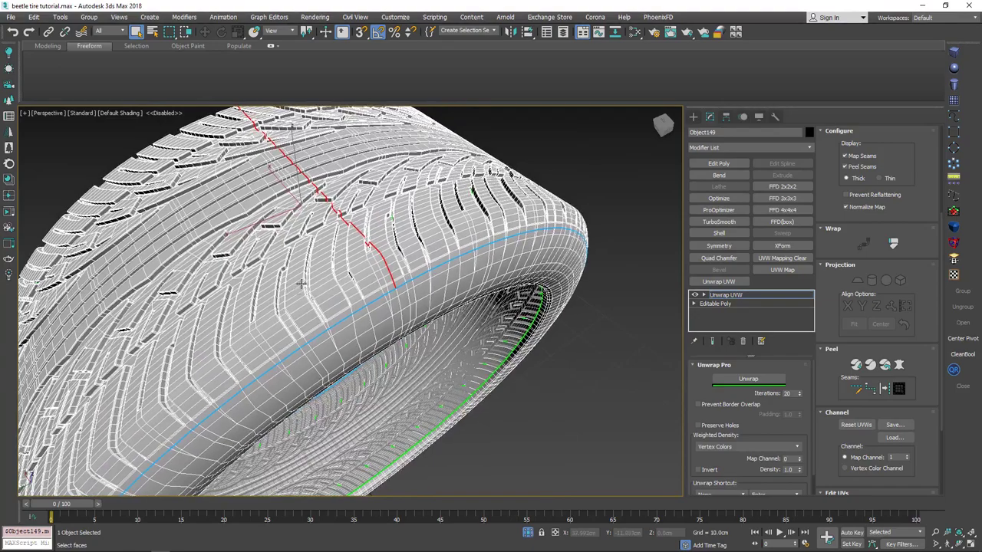
# Convert the remaining crosswise tread edges to a seam joining the two sidewall seams
pyautogui.click(885, 389)
pyautogui.keyDown('alt'); pyautogui.moveTo(316, 249); pyautogui.dragTo(350, 267, button='middle'); pyautogui.keyUp('alt')
pyautogui.scroll(-3, 832, 412)
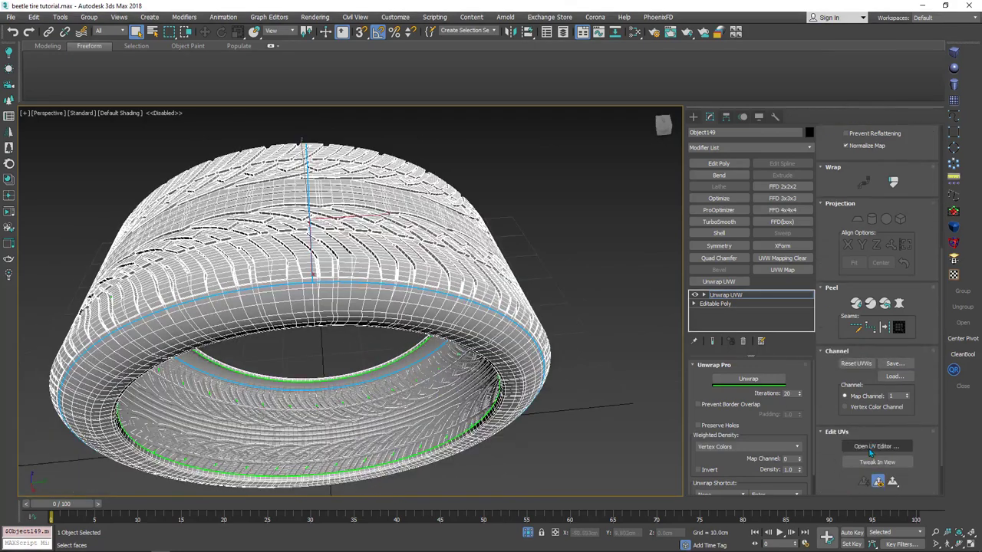
# Open the UV editor for the tire
pyautogui.click(865, 400)
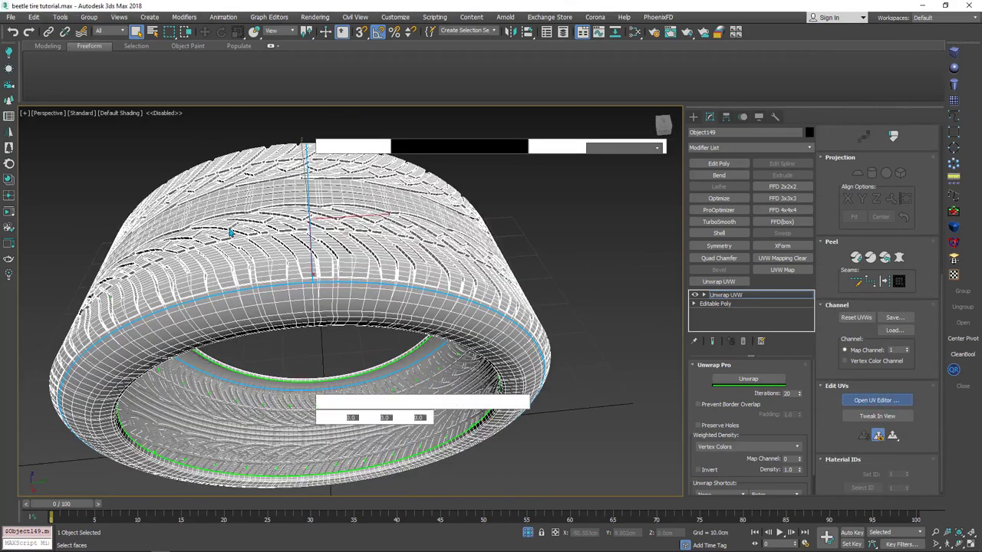
pyautogui.scroll(-7, 166, 220)
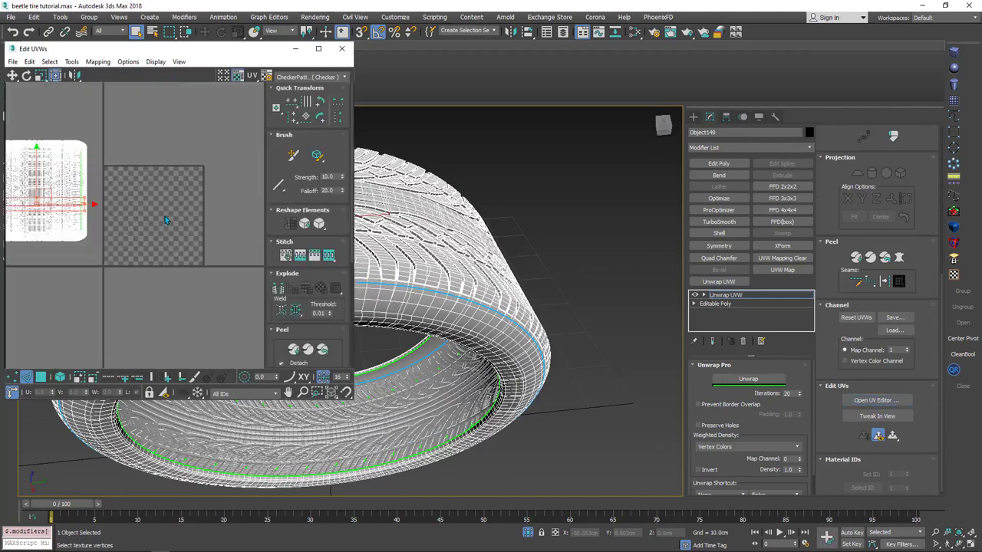
pyautogui.scroll(2, 119, 218)
# In polygon mode, pick a face on the tread and expand the selection to the seams
pyautogui.scroll(8, 875, 307)
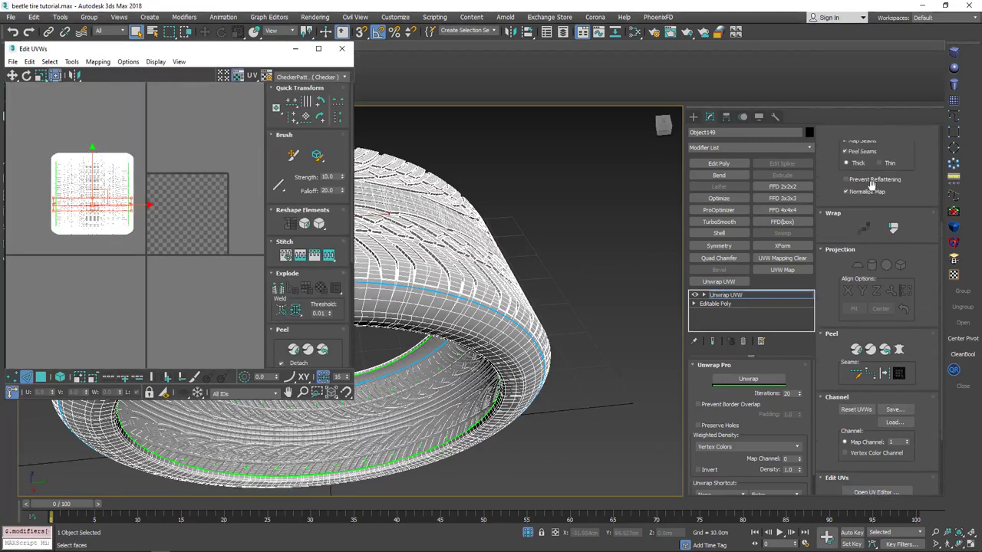
pyautogui.click(791, 295)
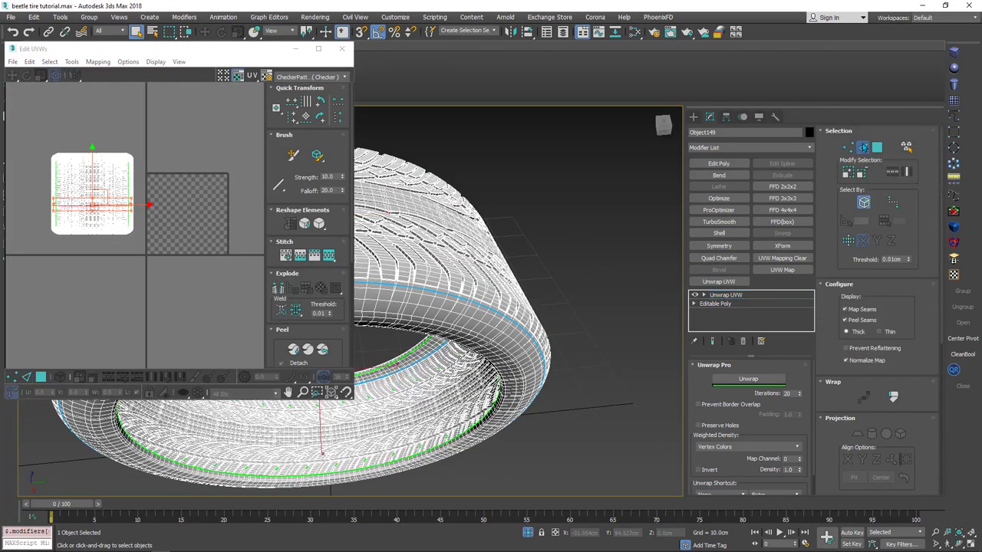
pyautogui.click(877, 147)
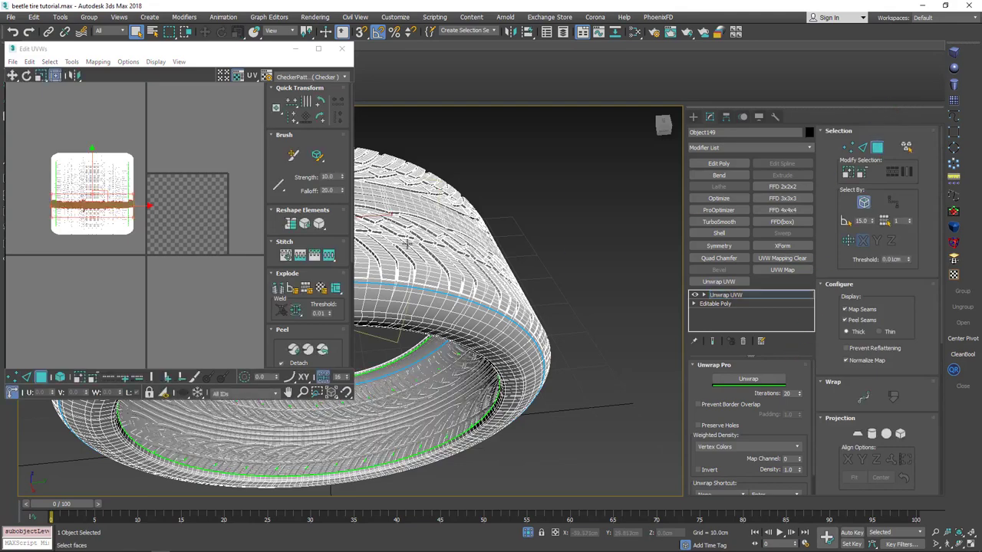
pyautogui.click(465, 234)
pyautogui.moveTo(474, 234); pyautogui.dragTo(446, 210, button='middle')
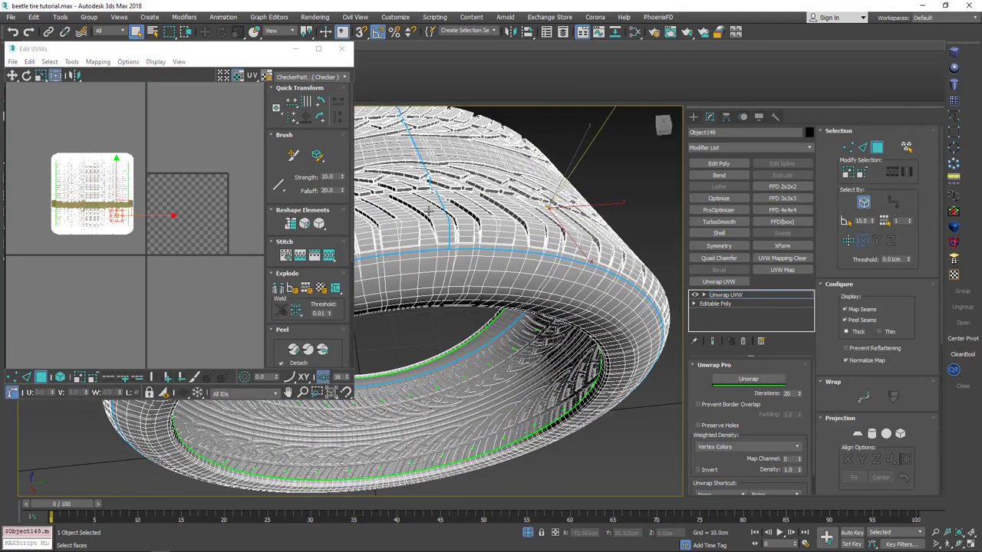
pyautogui.click(432, 211)
pyautogui.scroll(-4, 861, 365)
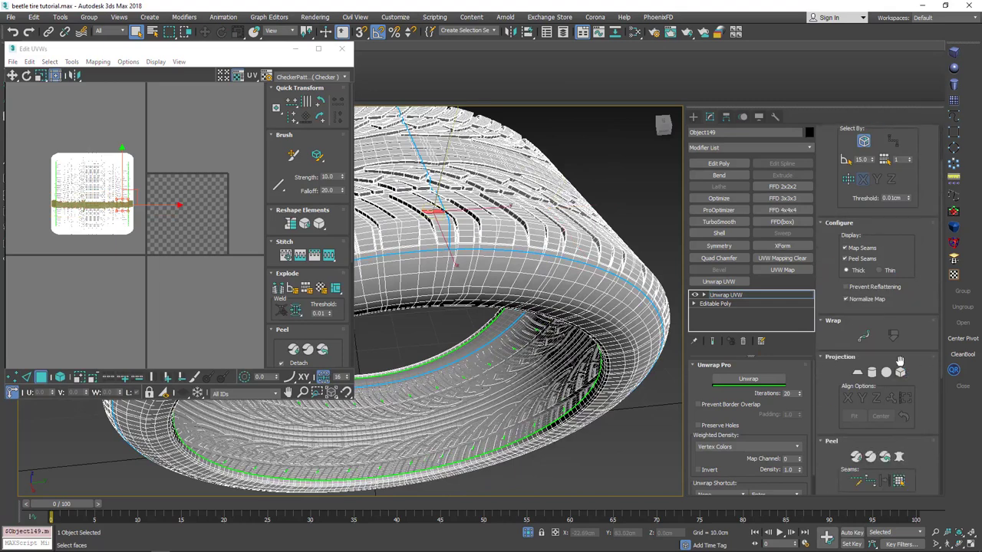
pyautogui.click(899, 451)
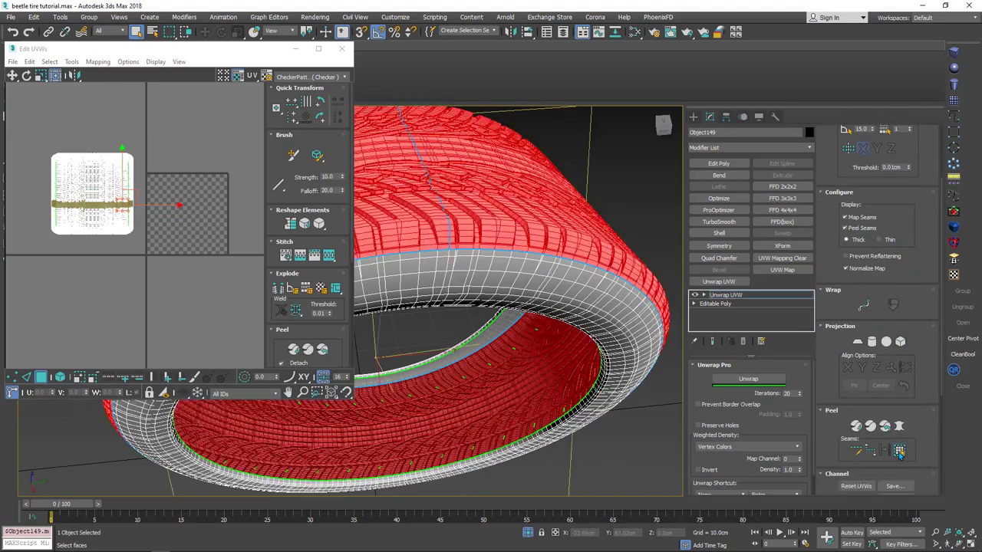
# Unwrap the selected tread with Unwrap Pro at 20 iterations and move its UV shell below the two sidewall shells
pyautogui.click(748, 381)
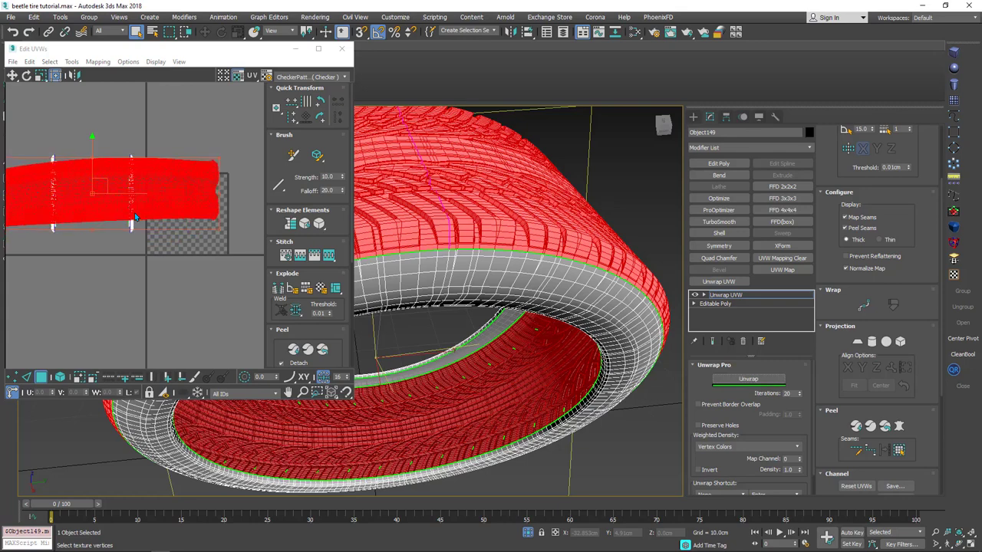
pyautogui.moveTo(132, 55); pyautogui.dragTo(235, 58)
pyautogui.moveTo(216, 178); pyautogui.dragTo(256, 275)
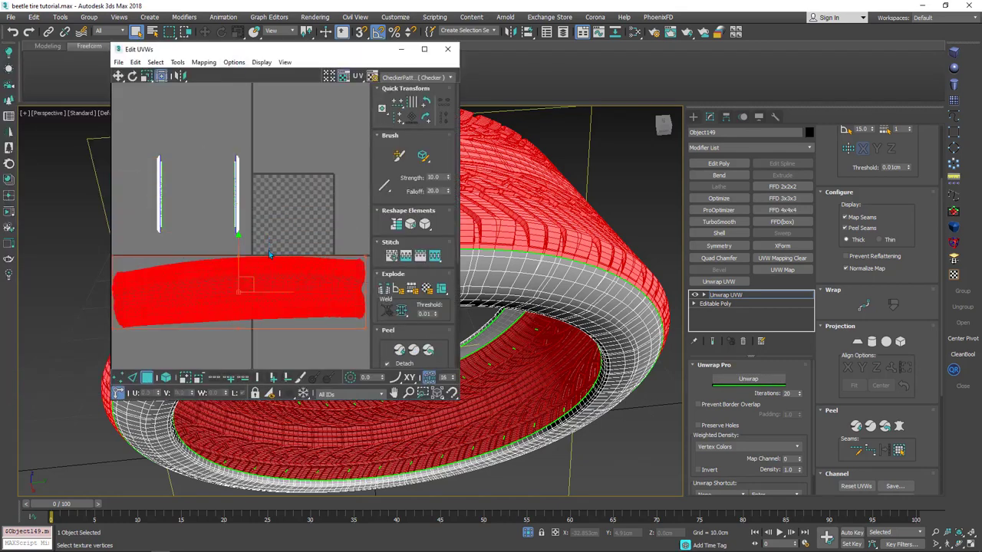
# Run the Unwrap Pro unwrap two more times on the tread shell to relax it further
pyautogui.scroll(-3, 269, 250)
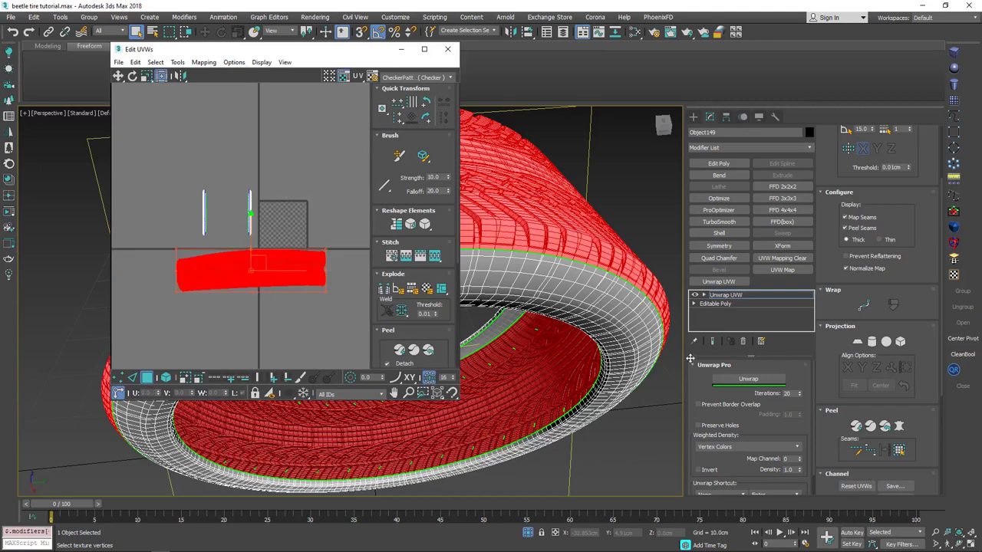
pyautogui.click(739, 379)
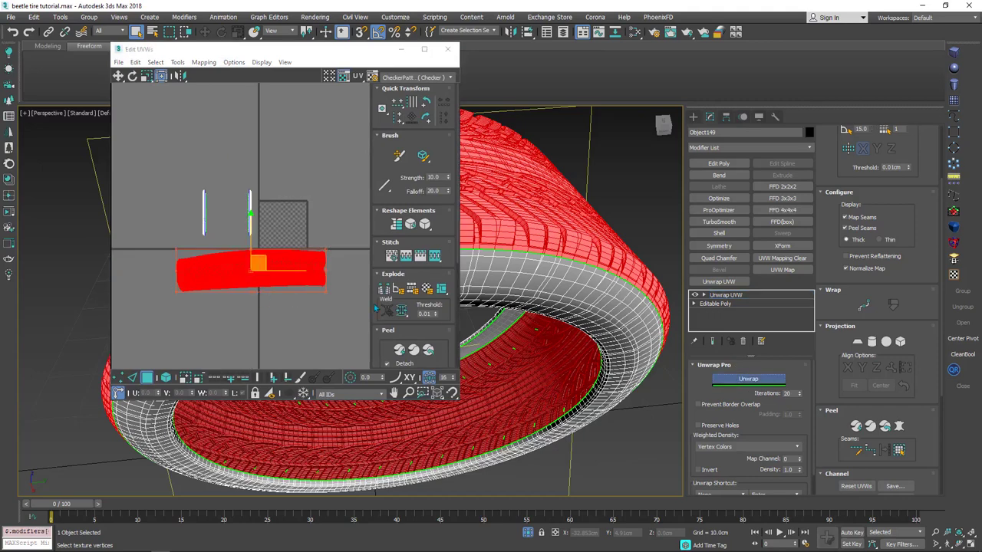
pyautogui.scroll(3, 264, 271)
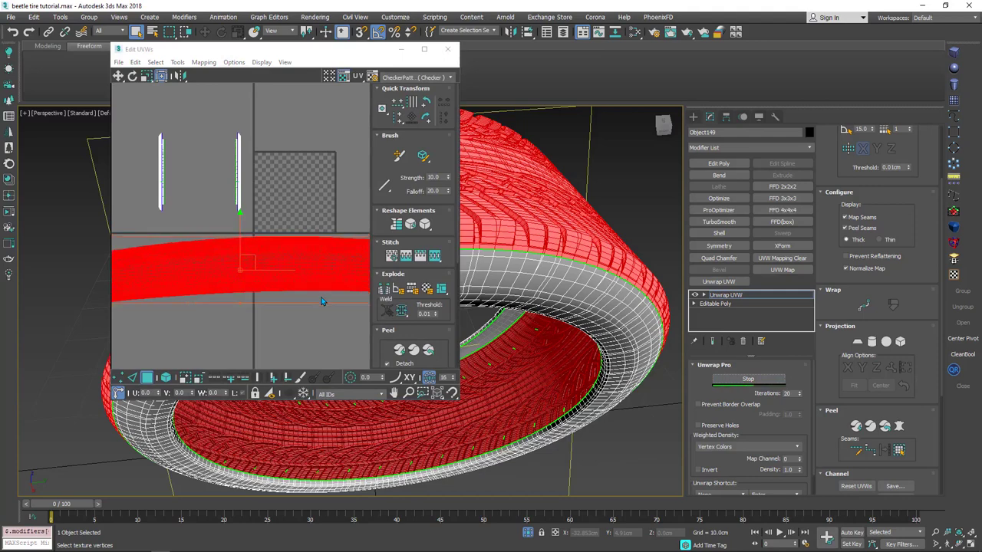
pyautogui.scroll(-2, 239, 289)
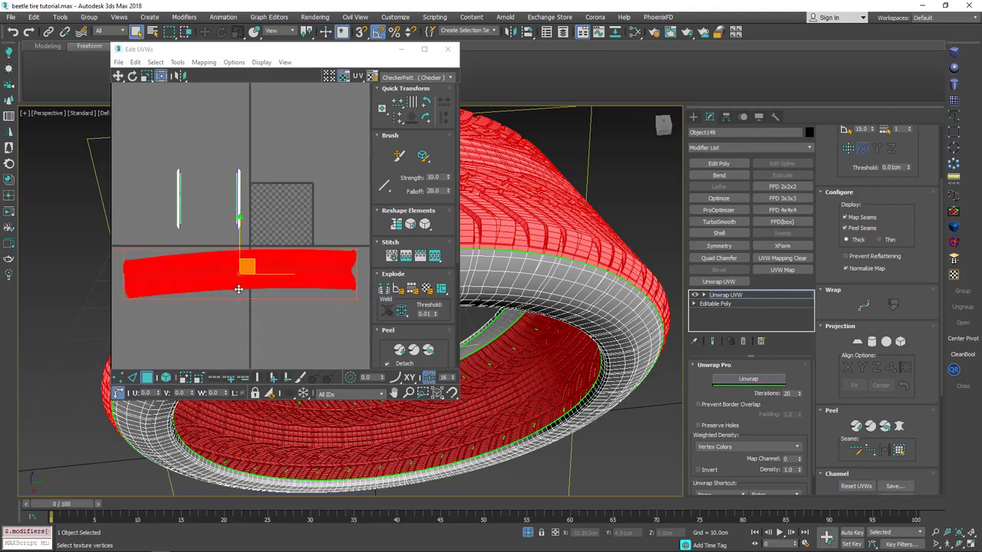
pyautogui.click(741, 379)
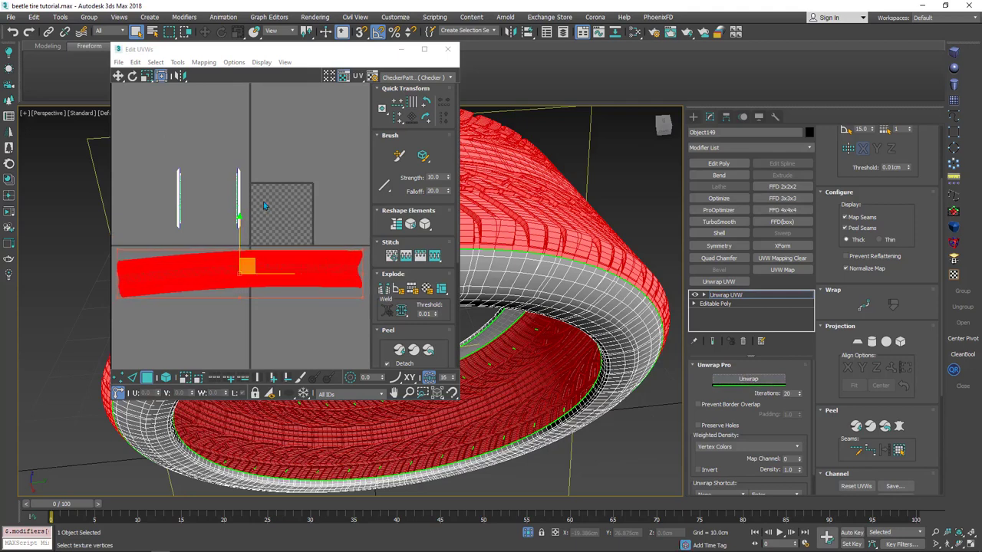
# Select both sidewall shells in the UV editor and unwrap them with Unwrap Pro
pyautogui.click(239, 208)
pyautogui.moveTo(265, 156); pyautogui.dragTo(222, 239)
pyautogui.moveTo(299, 152); pyautogui.dragTo(151, 240)
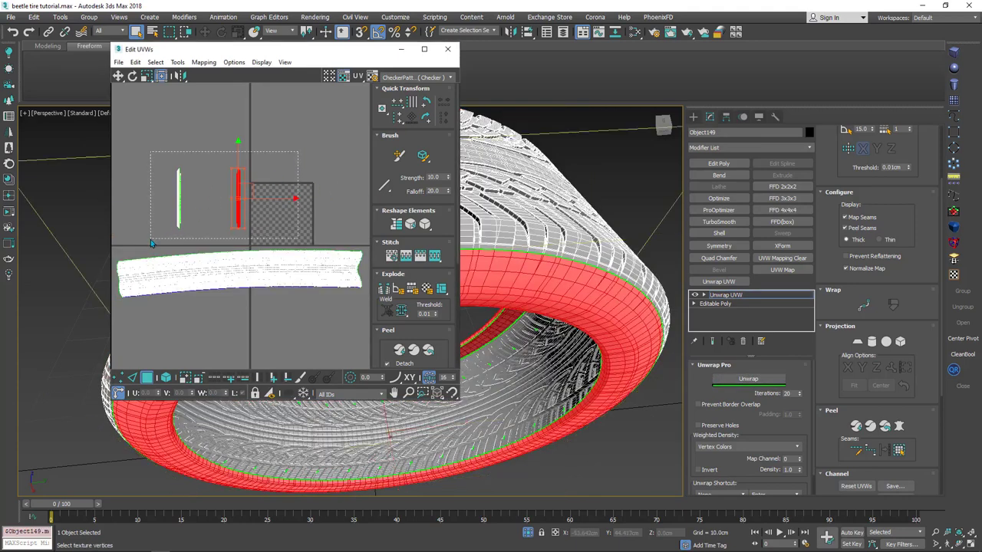
pyautogui.click(748, 379)
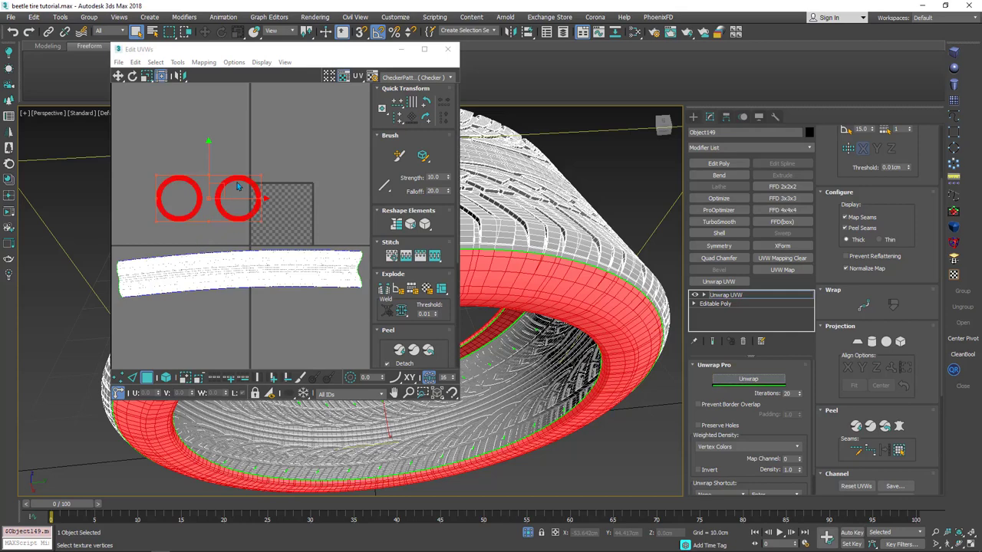
# Select all the UV shells and rescale them to matching proportions
pyautogui.scroll(-2, 238, 186)
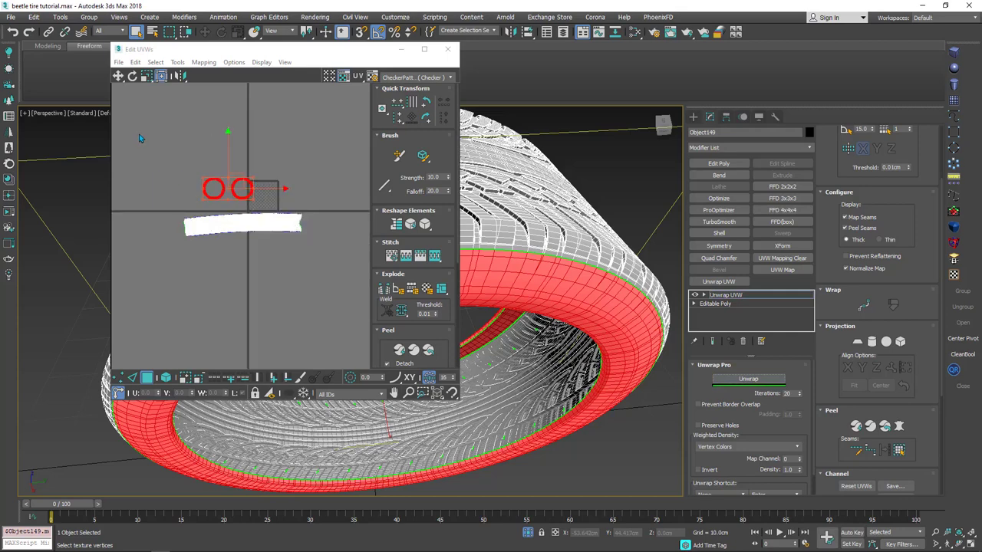
pyautogui.hotkey('ctrl', 'a')
pyautogui.moveTo(376, 323); pyautogui.dragTo(372, 200)
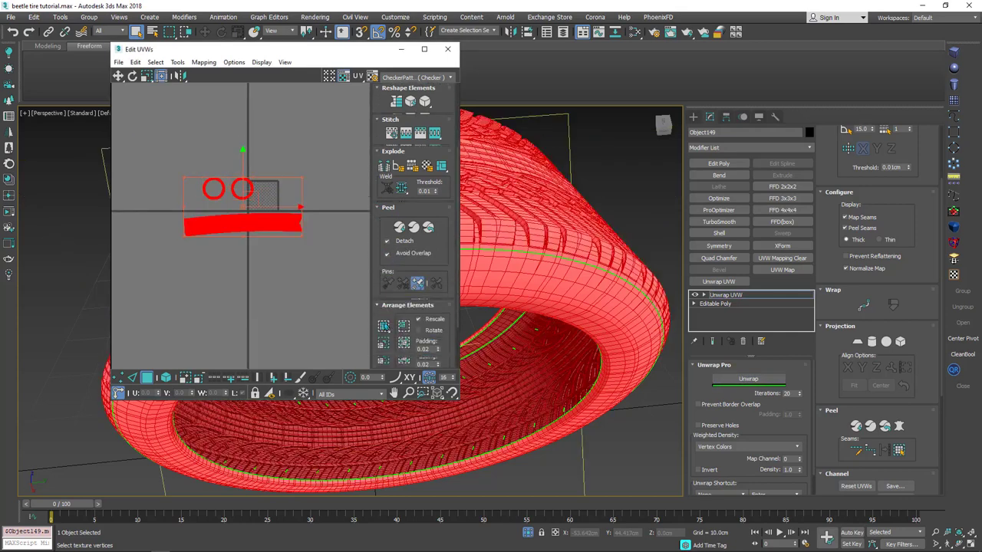
pyautogui.scroll(-1, 383, 330)
pyautogui.click(385, 330)
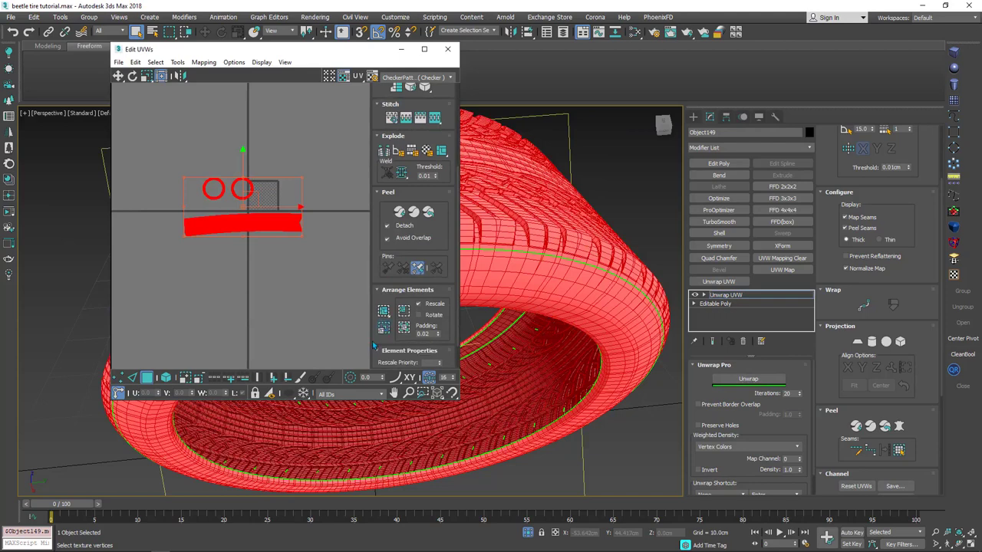
pyautogui.scroll(2, 238, 157)
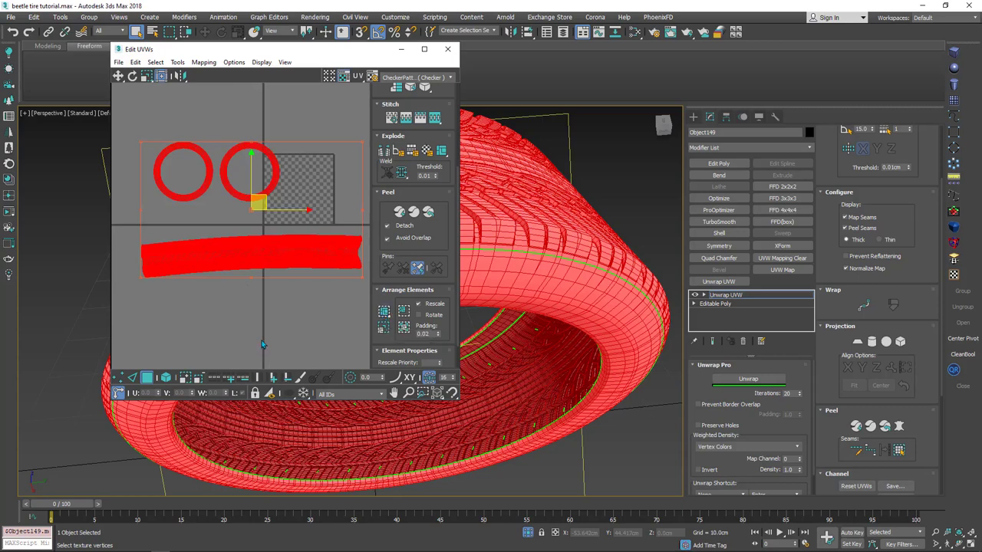
# Pack all the UV shells into the UV square with rescaling on and 0.02 padding
pyautogui.click(384, 311)
pyautogui.click(173, 190)
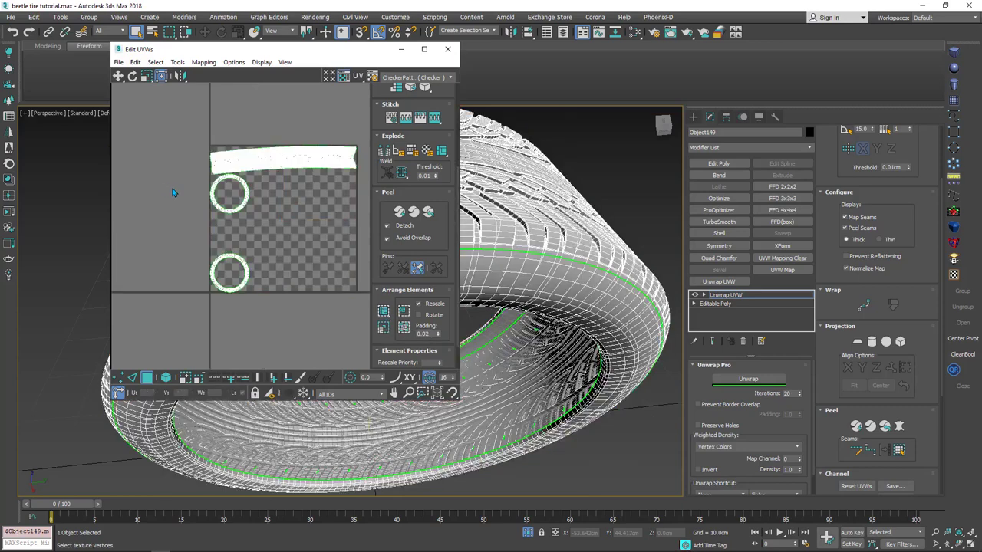
pyautogui.scroll(3, 259, 189)
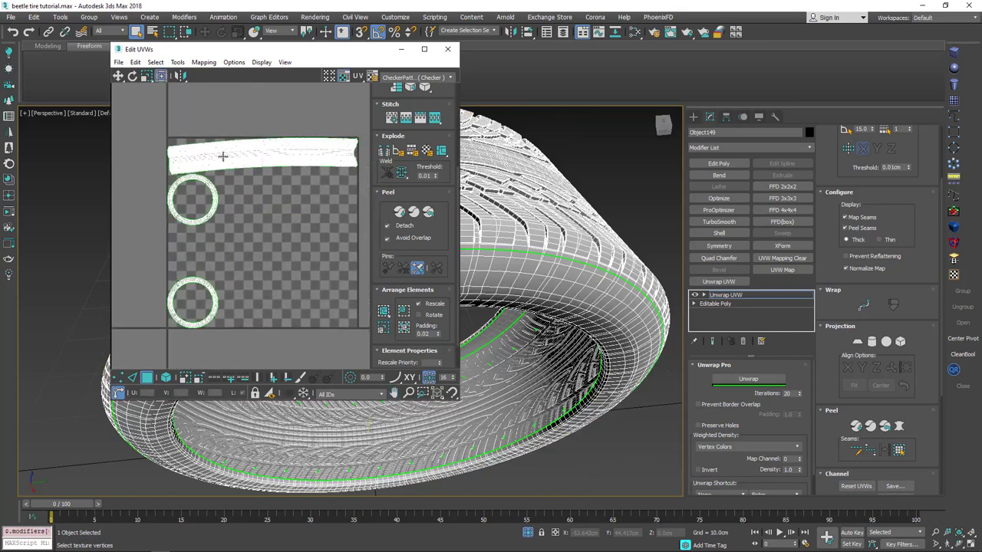
pyautogui.moveTo(197, 306); pyautogui.dragTo(253, 255)
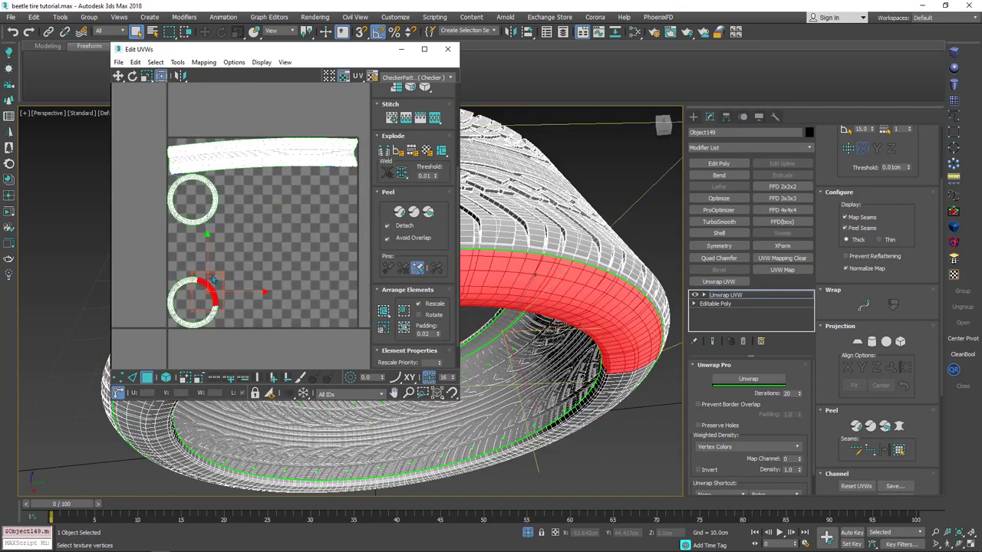
pyautogui.moveTo(208, 314); pyautogui.dragTo(237, 341)
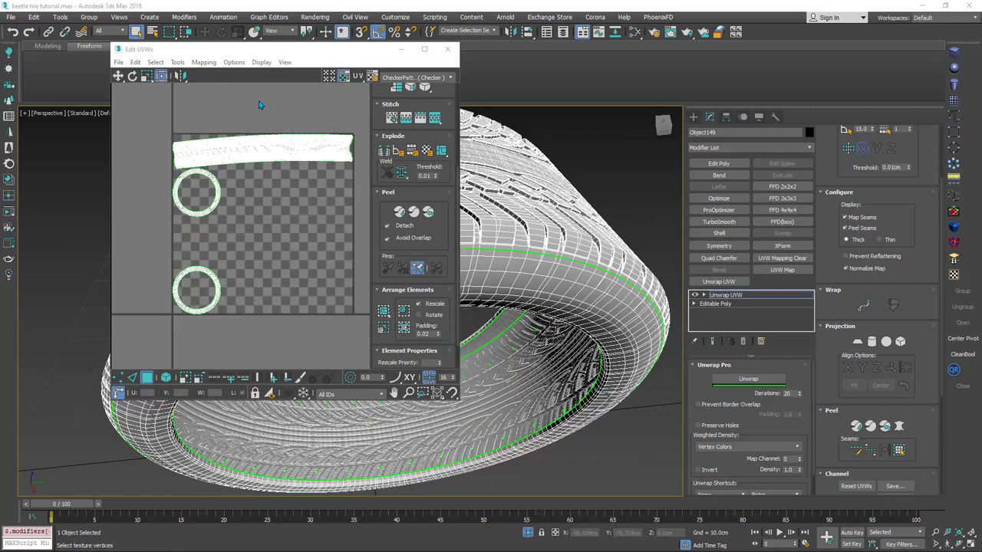
pyautogui.click(278, 210)
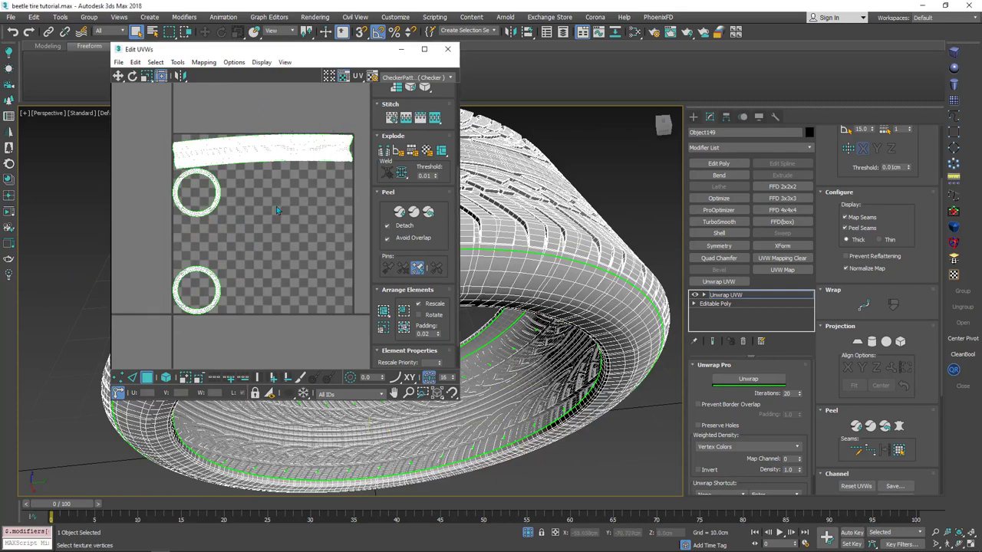
# Select the right half of the long tread shell, break it off and move it slightly away from the other half
pyautogui.moveTo(276, 206); pyautogui.dragTo(258, 214)
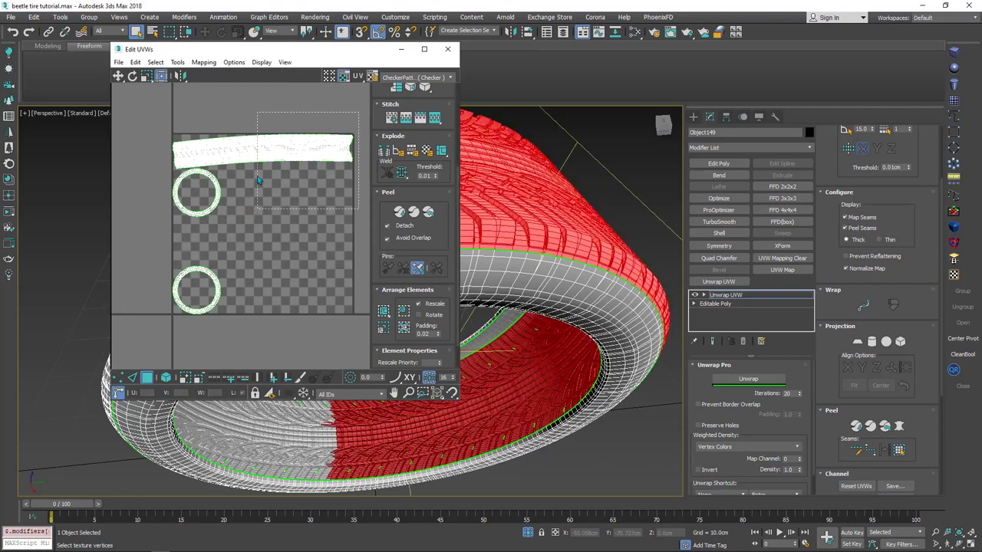
pyautogui.scroll(4, 241, 141)
pyautogui.scroll(3, 238, 144)
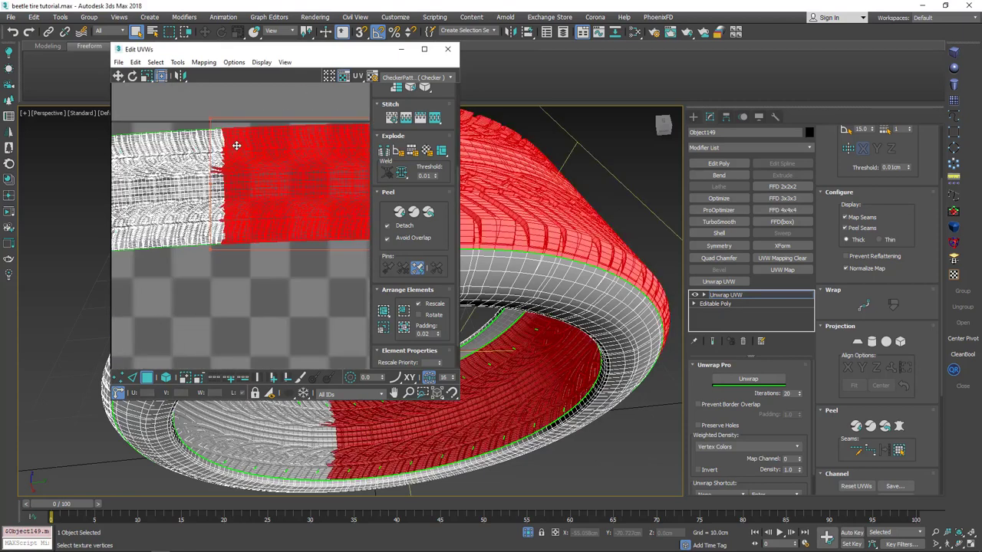
pyautogui.rightClick(231, 146)
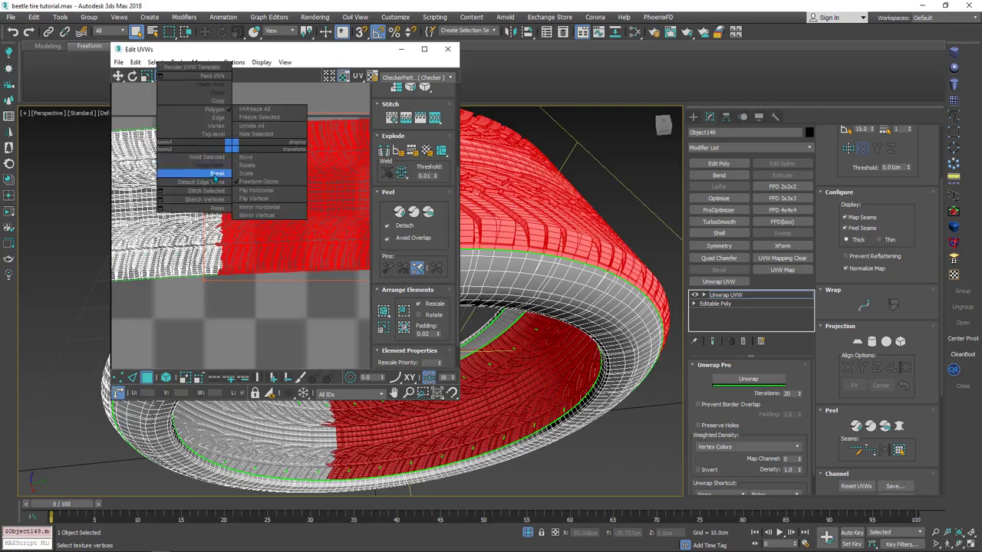
pyautogui.click(216, 178)
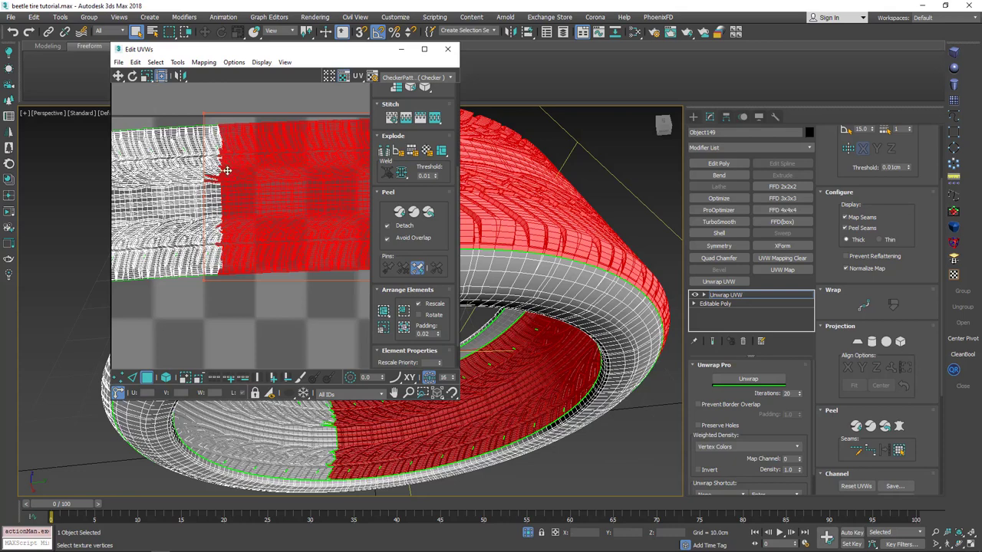
pyautogui.moveTo(227, 170); pyautogui.dragTo(256, 176)
# Repack the two sidewall rings and the two tread halves into the UV square with Rescale on and Rotate off
pyautogui.scroll(-5, 243, 189)
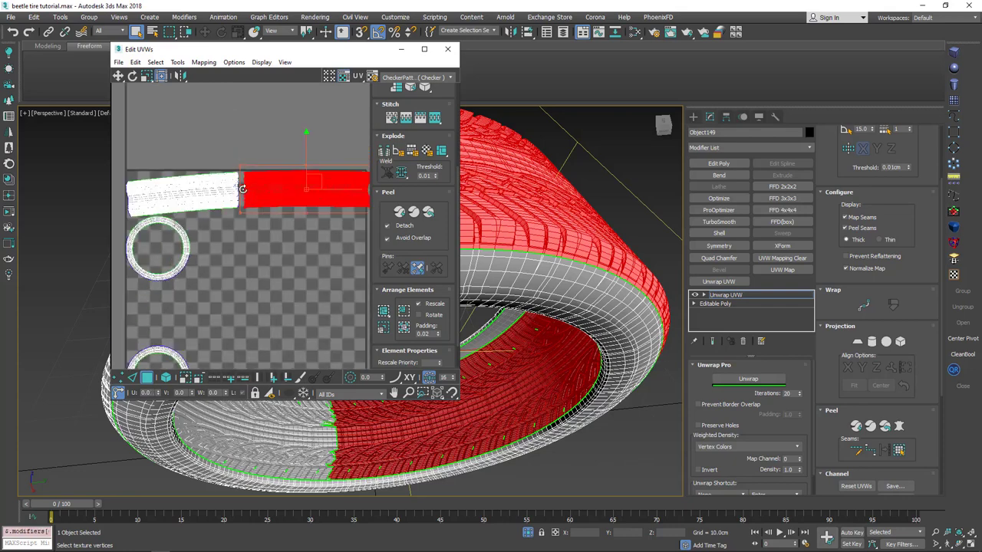
pyautogui.scroll(-2, 242, 189)
pyautogui.scroll(-3, 270, 188)
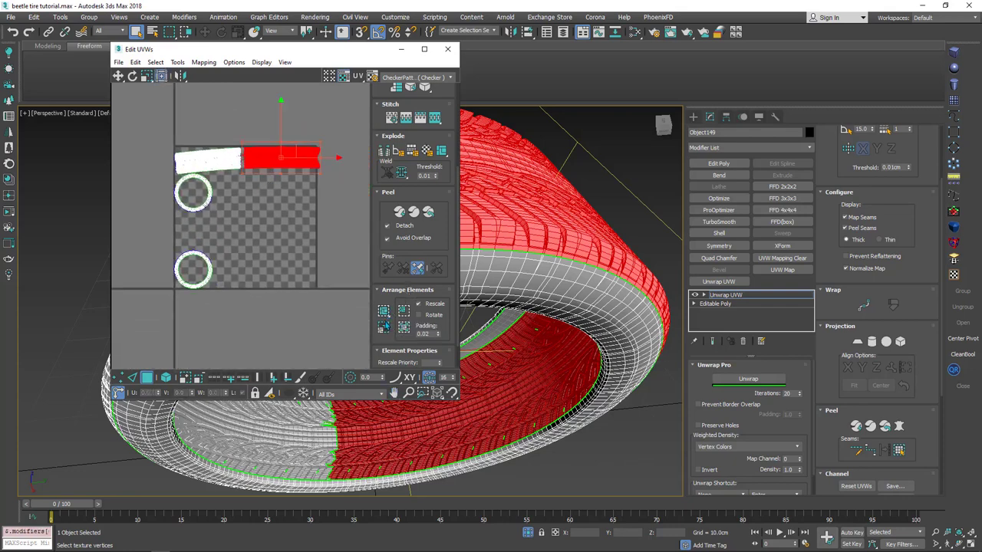
pyautogui.click(383, 311)
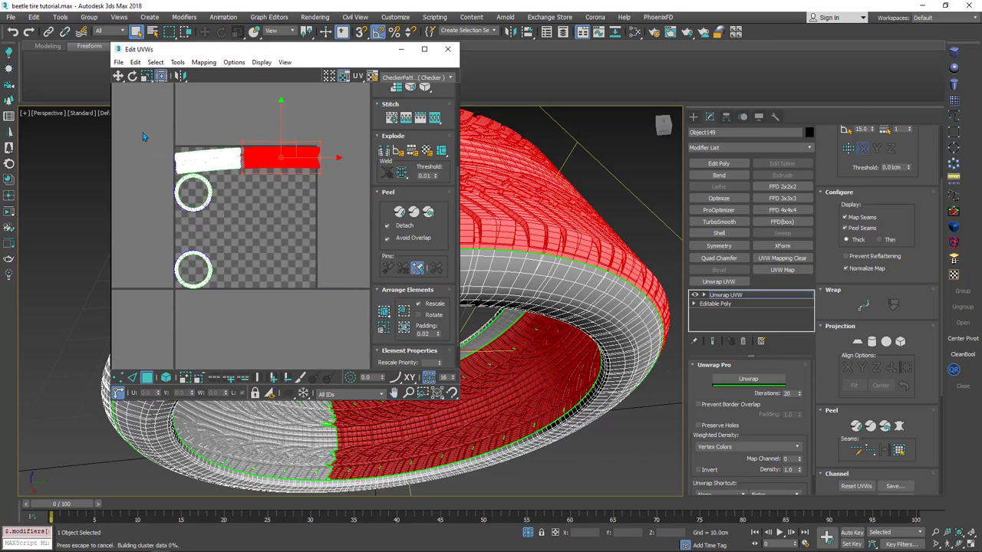
pyautogui.click(383, 311)
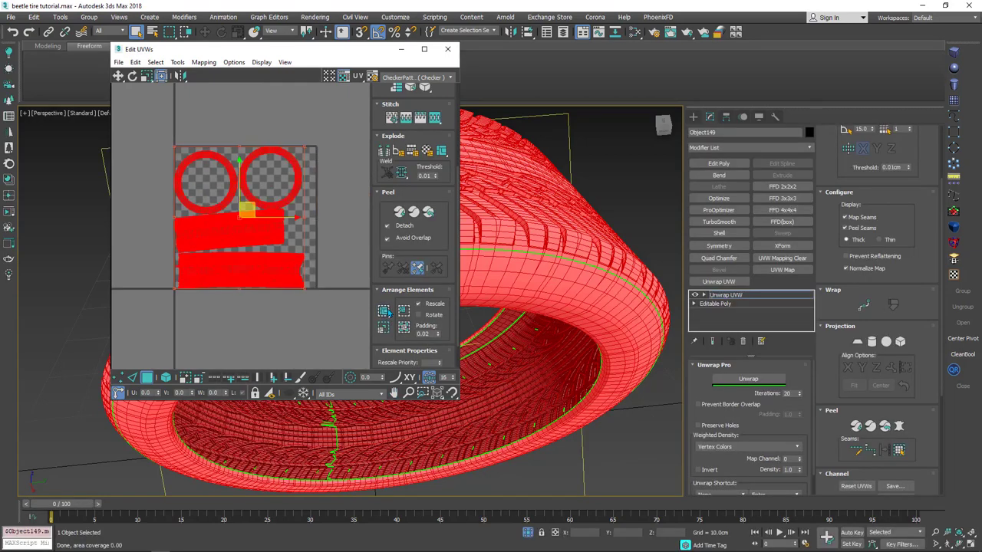
pyautogui.scroll(3, 258, 230)
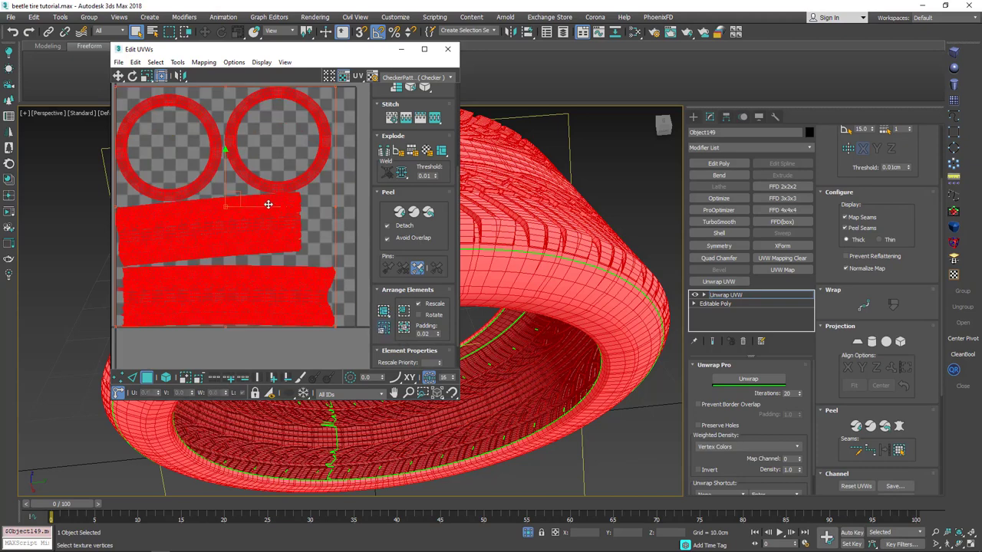
pyautogui.scroll(-2, 272, 212)
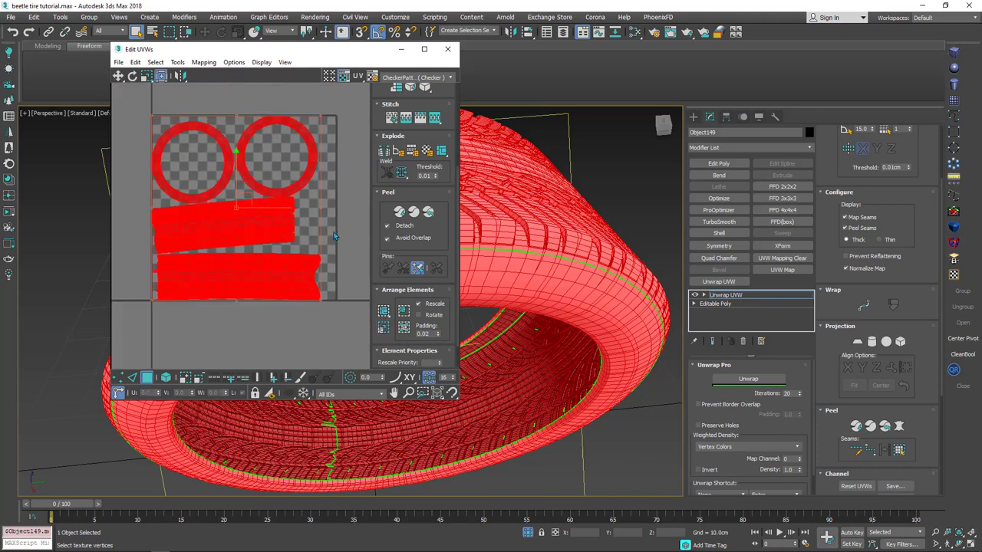
# Select the upper tread strip as a whole element, rotate it level and shift it right between the rings and the lower strip
pyautogui.click(224, 317)
pyautogui.click(165, 377)
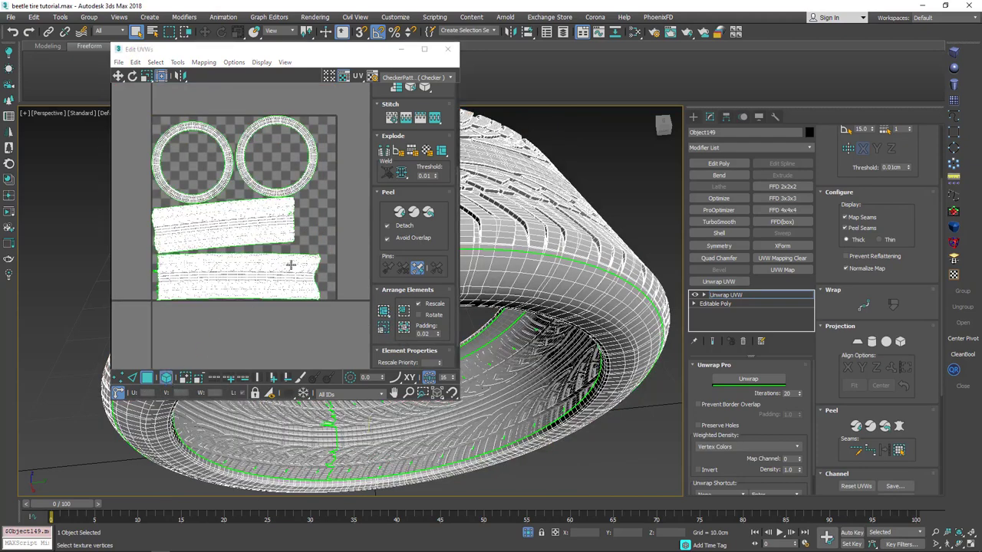
pyautogui.click(269, 231)
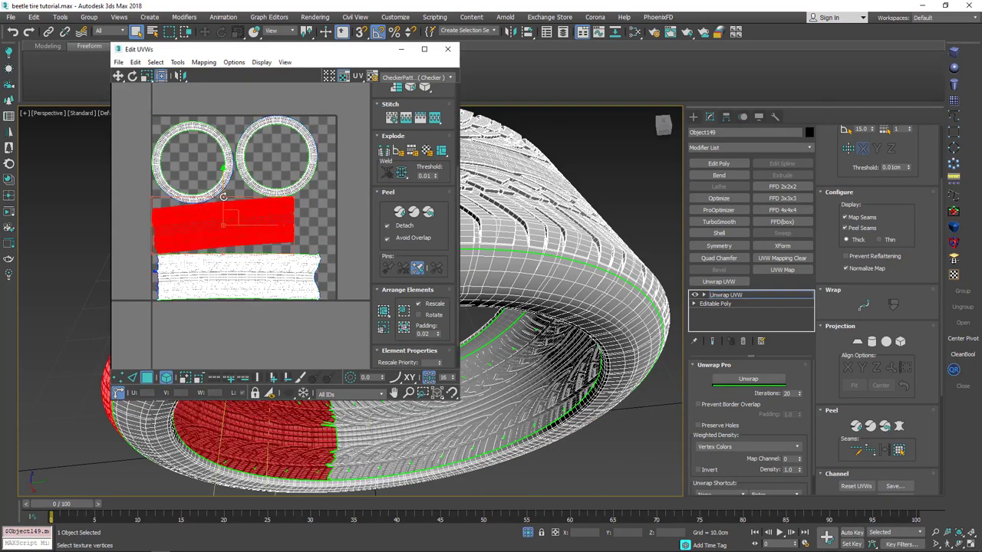
pyautogui.moveTo(223, 197); pyautogui.dragTo(232, 216)
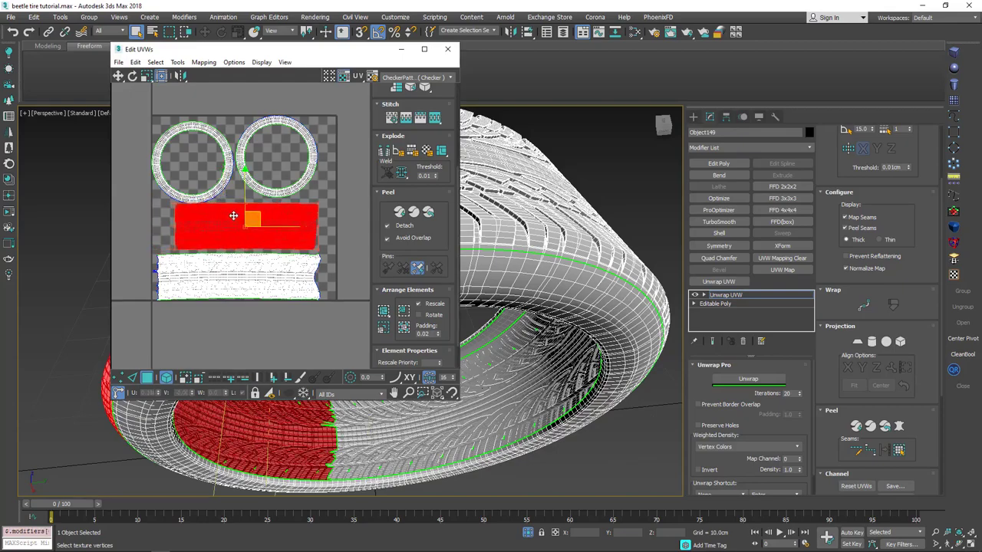
pyautogui.scroll(2, 256, 274)
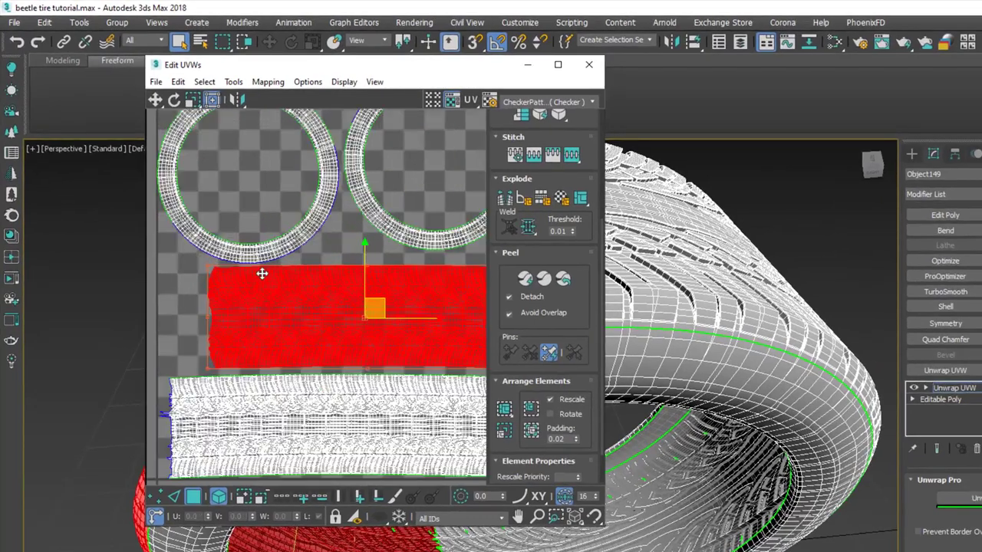
pyautogui.click(193, 306)
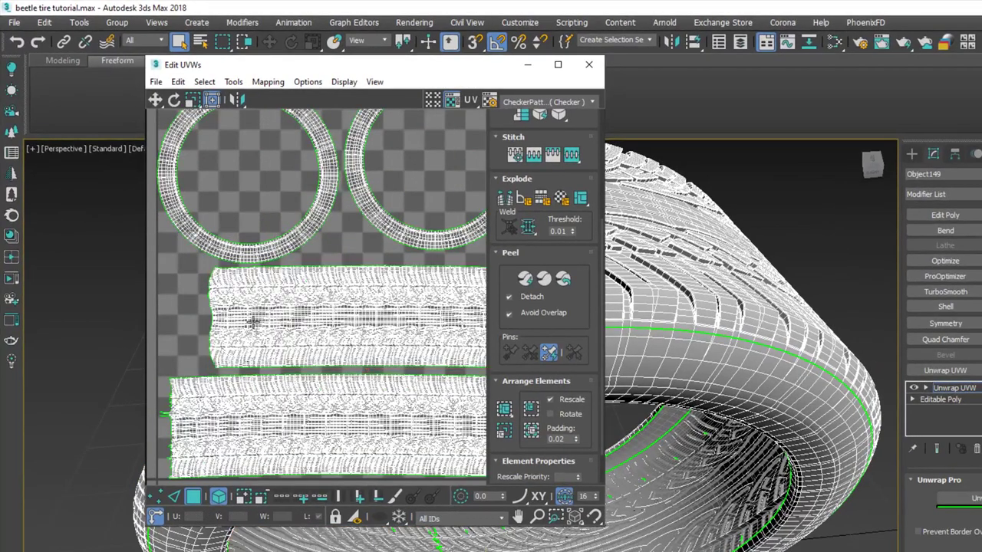
pyautogui.scroll(-2, 253, 323)
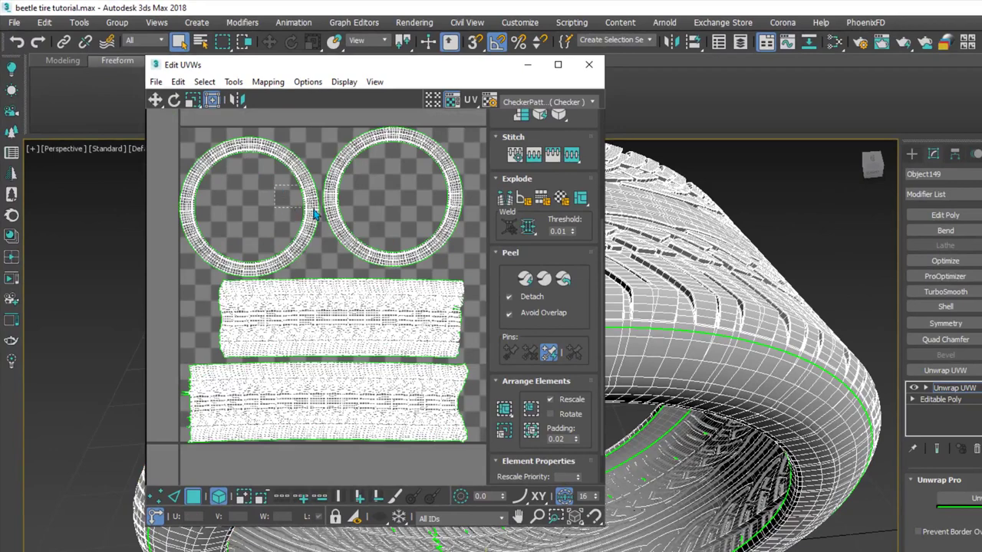
# Move the first sidewall ring slightly up and nudge the lower tread strip upward inside the UV square
pyautogui.click(256, 147)
pyautogui.moveTo(257, 147); pyautogui.dragTo(248, 141)
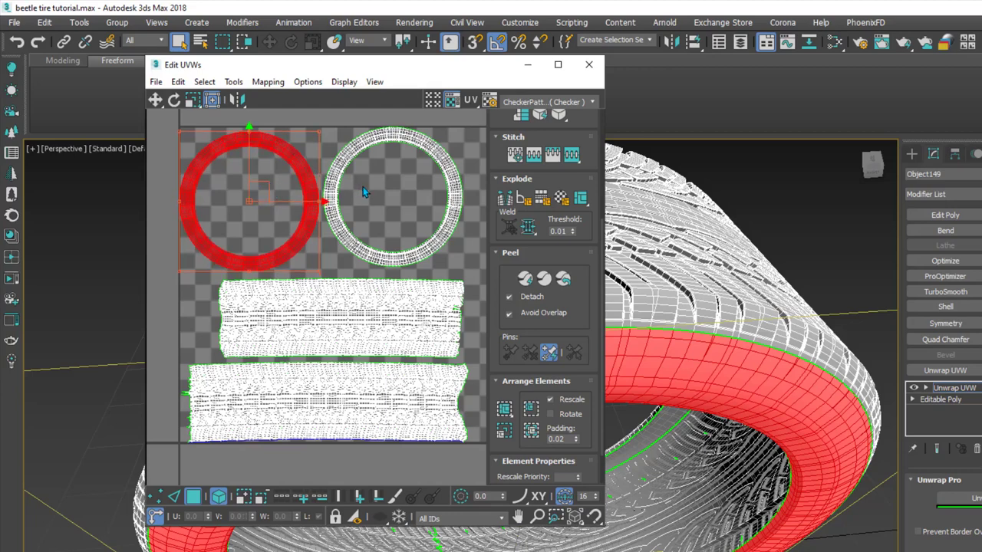
pyautogui.scroll(-2, 365, 186)
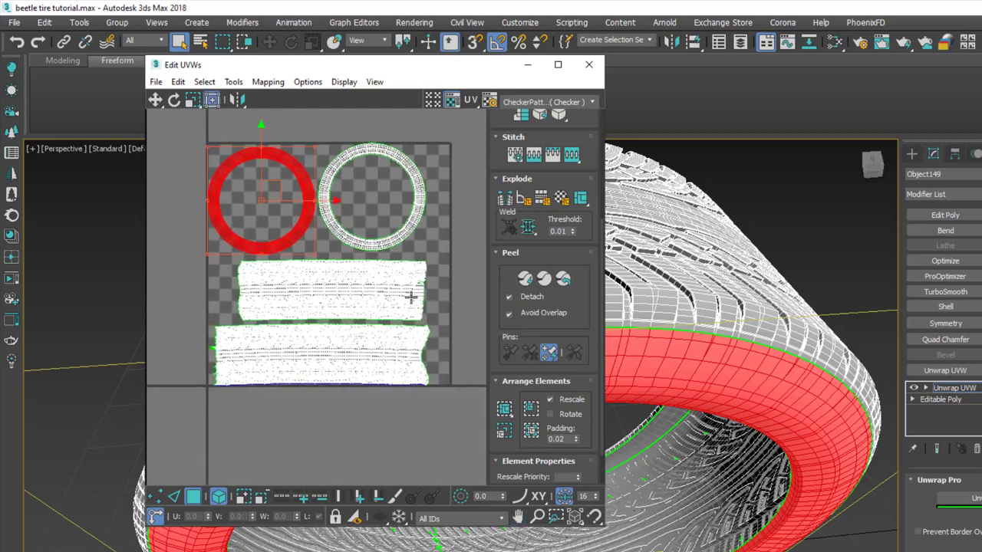
pyautogui.click(323, 371)
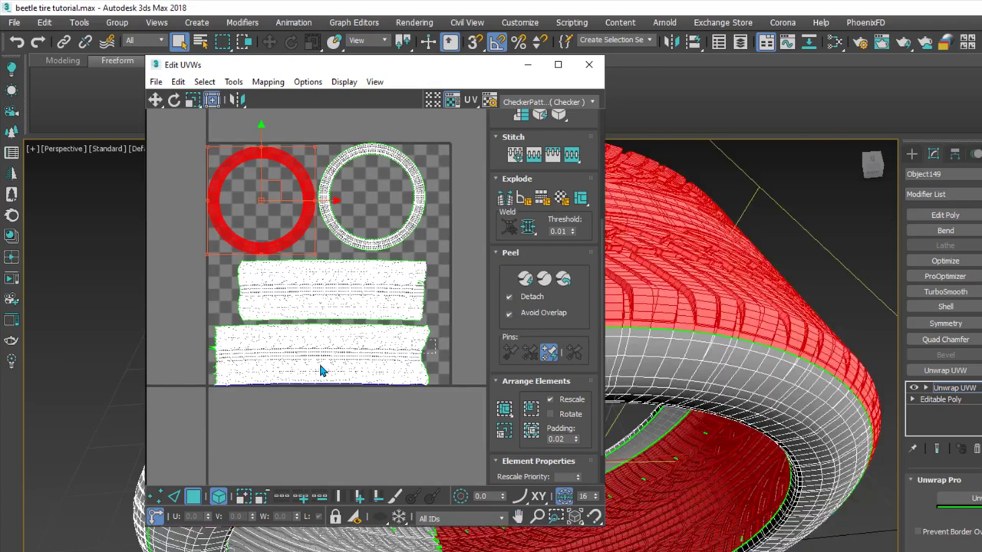
pyautogui.scroll(4, 322, 371)
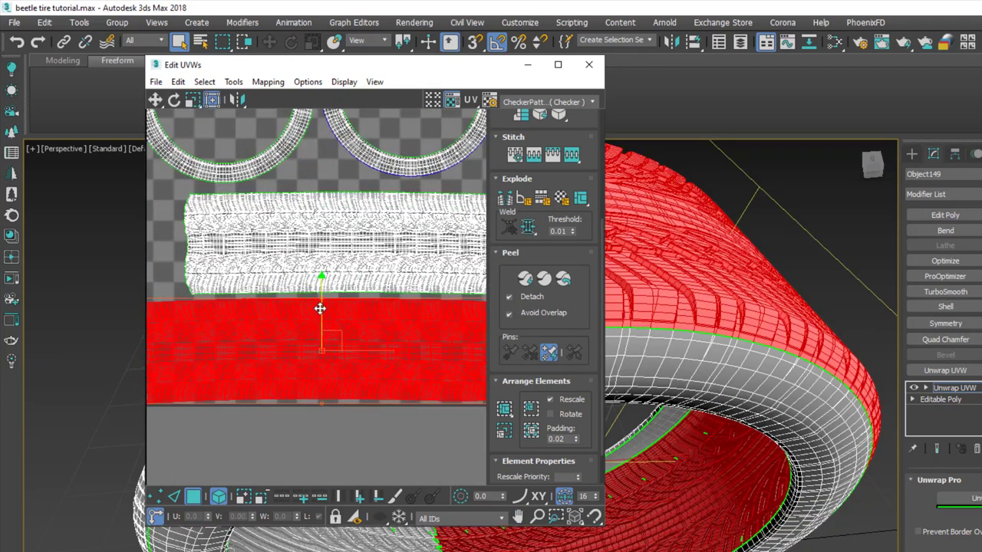
pyautogui.scroll(-4, 321, 295)
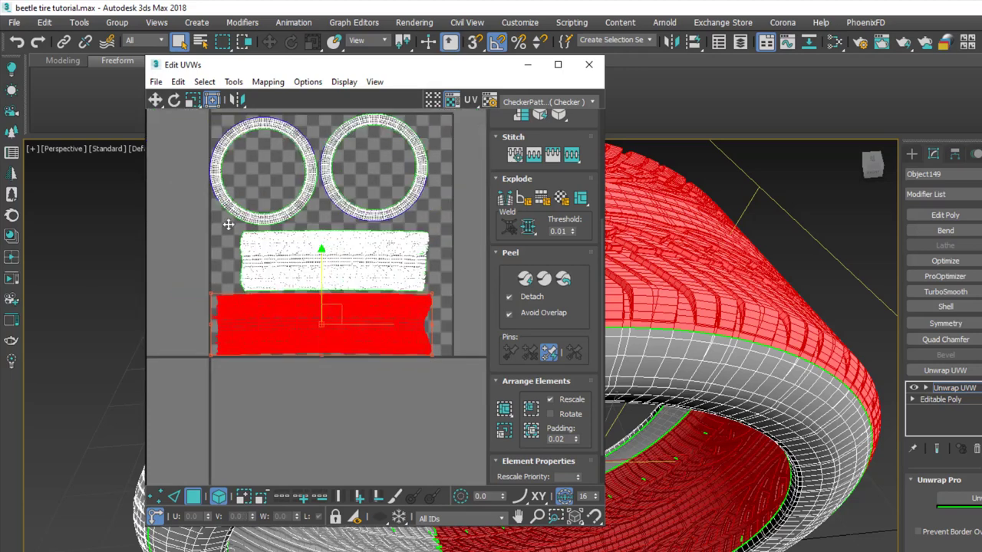
pyautogui.moveTo(228, 223); pyautogui.dragTo(208, 261, button='middle')
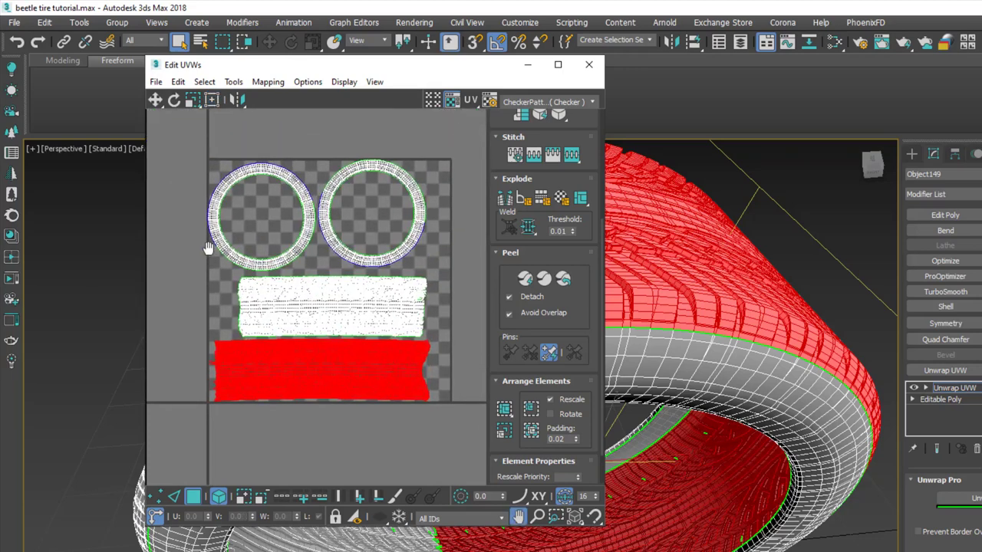
# Close the UV editor, leave polygon selection and convert the tire to an Editable Poly
pyautogui.click(589, 66)
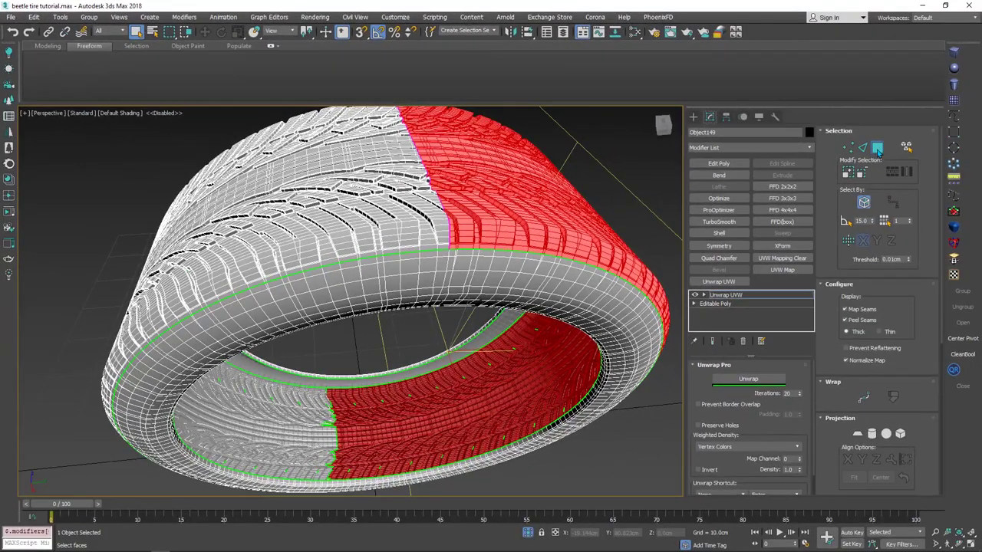
pyautogui.click(877, 149)
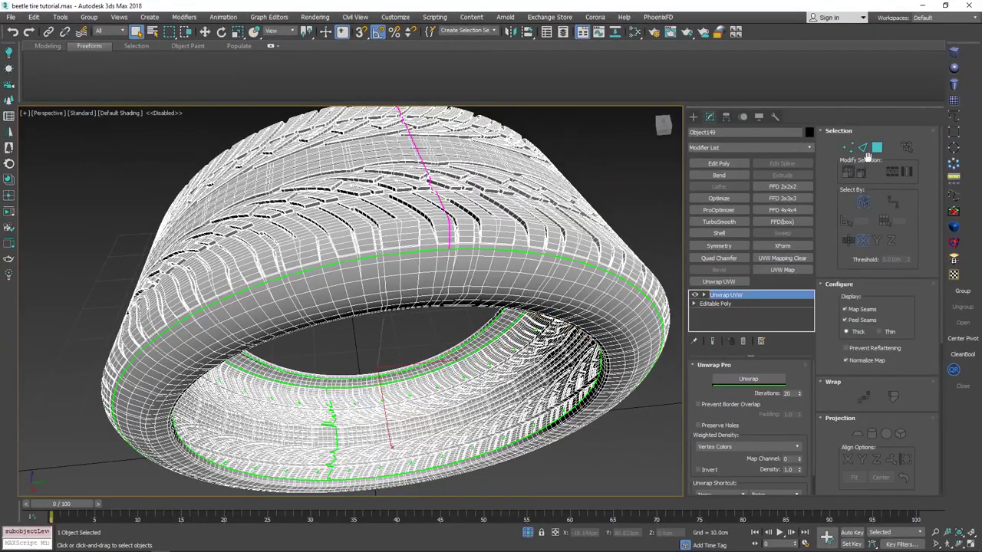
pyautogui.keyDown('alt'); pyautogui.moveTo(418, 198); pyautogui.dragTo(375, 228, button='middle'); pyautogui.keyUp('alt')
pyautogui.rightClick(375, 228)
pyautogui.moveTo(453, 330)
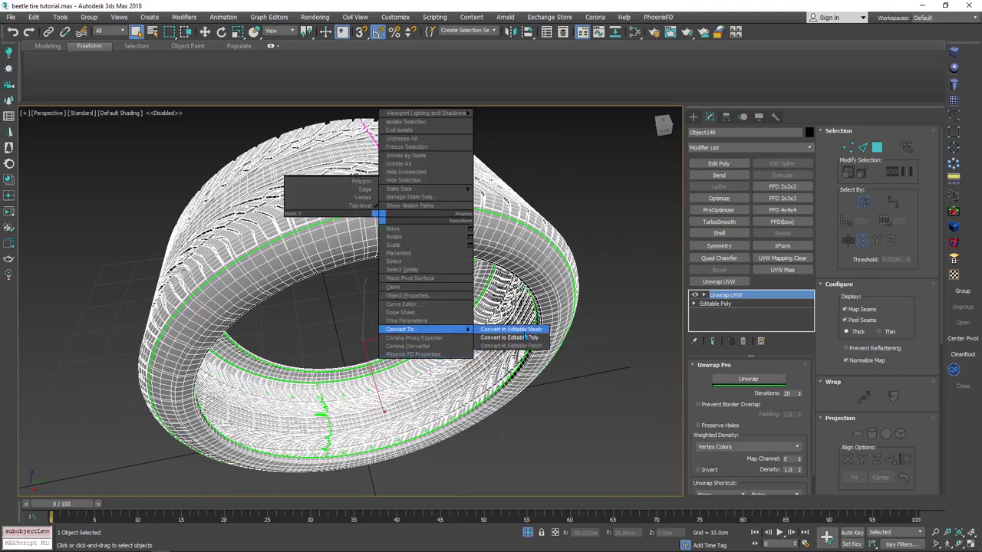
pyautogui.click(510, 338)
pyautogui.scroll(-3, 429, 306)
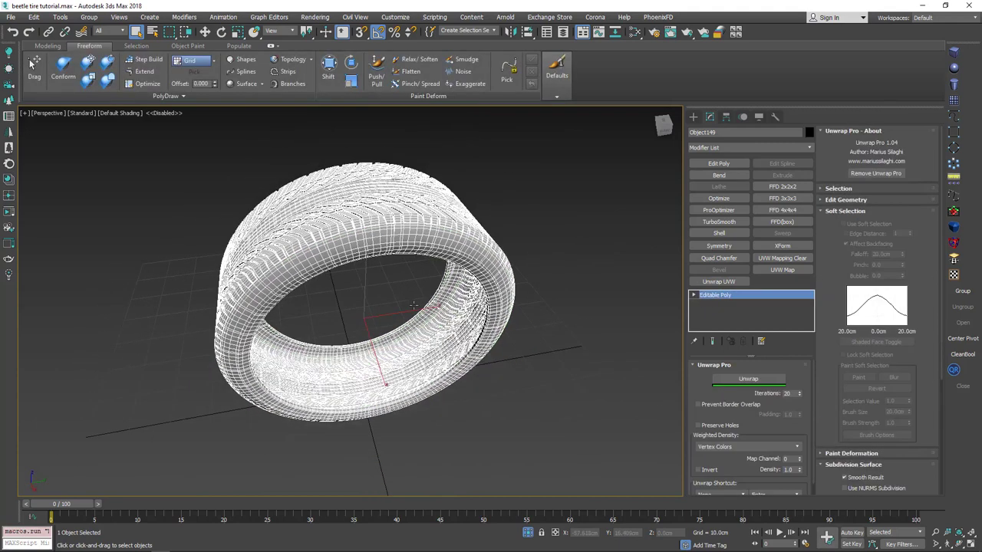
# Exit isolation mode to show the wheel rim together with the tire
pyautogui.keyDown('alt'); pyautogui.moveTo(428, 305); pyautogui.dragTo(389, 240, button='middle'); pyautogui.keyUp('alt')
pyautogui.click(528, 533)
pyautogui.scroll(-4, 426, 245)
pyautogui.scroll(1, 371, 174)
pyautogui.moveTo(373, 176)
pyautogui.keyDown('alt'); pyautogui.mouseDown(button='middle')
pyautogui.moveTo(362, 189)
pyautogui.moveTo(381, 178)
pyautogui.mouseUp(button='middle'); pyautogui.keyUp('alt')
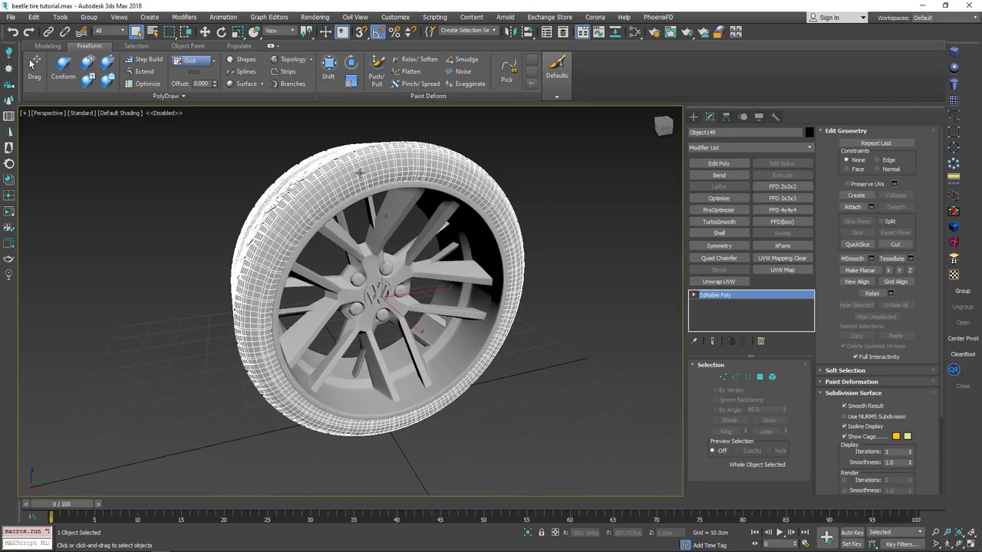
# Open the material editor and create a Scanline Standard material node in the empty view
pyautogui.press('m')
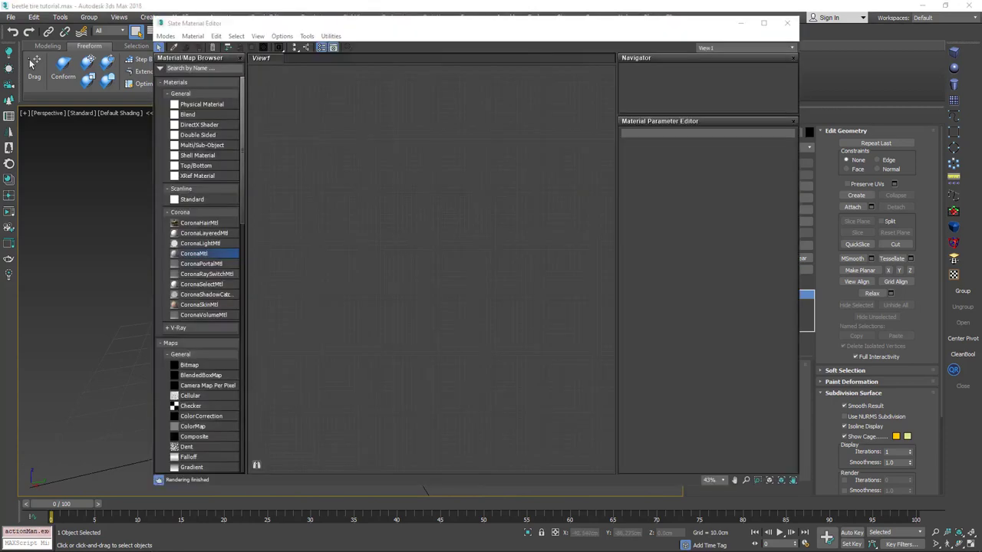
pyautogui.rightClick(346, 188)
pyautogui.moveTo(397, 196)
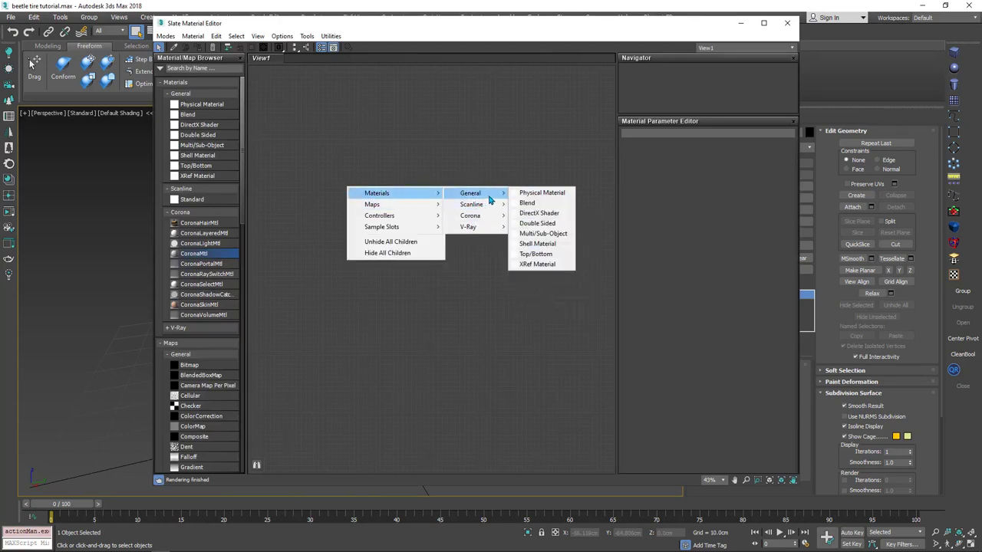
pyautogui.moveTo(491, 205)
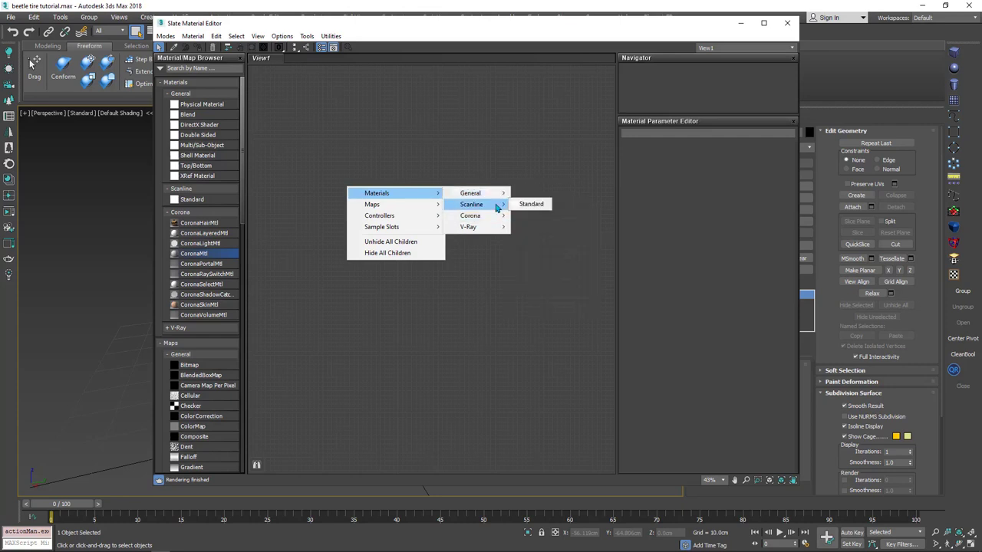
pyautogui.click(531, 204)
pyautogui.scroll(3, 344, 196)
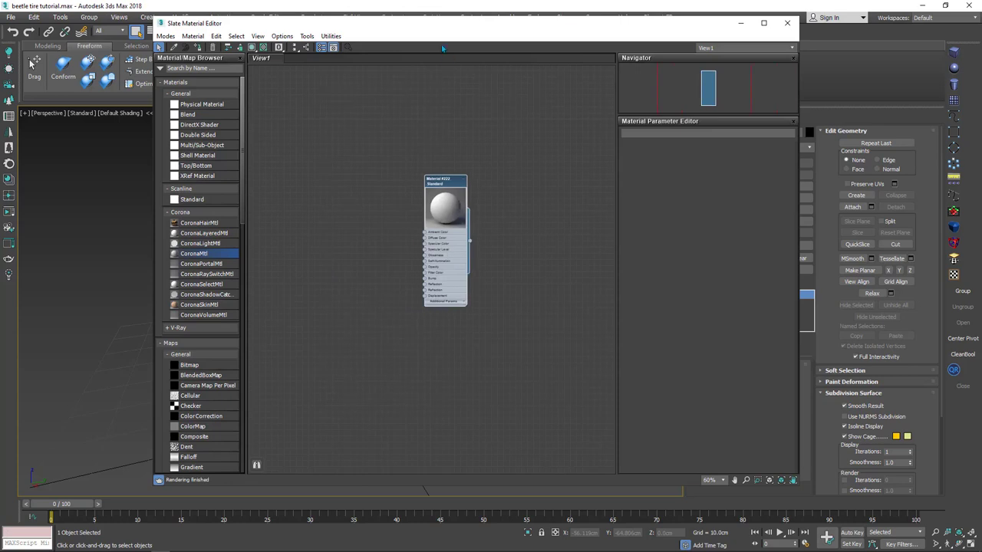
# Set the new Standard material's diffuse color to a medium green with hue 93, saturation 207 and value 139
pyautogui.moveTo(436, 25); pyautogui.dragTo(517, 26)
pyautogui.doubleClick(528, 252)
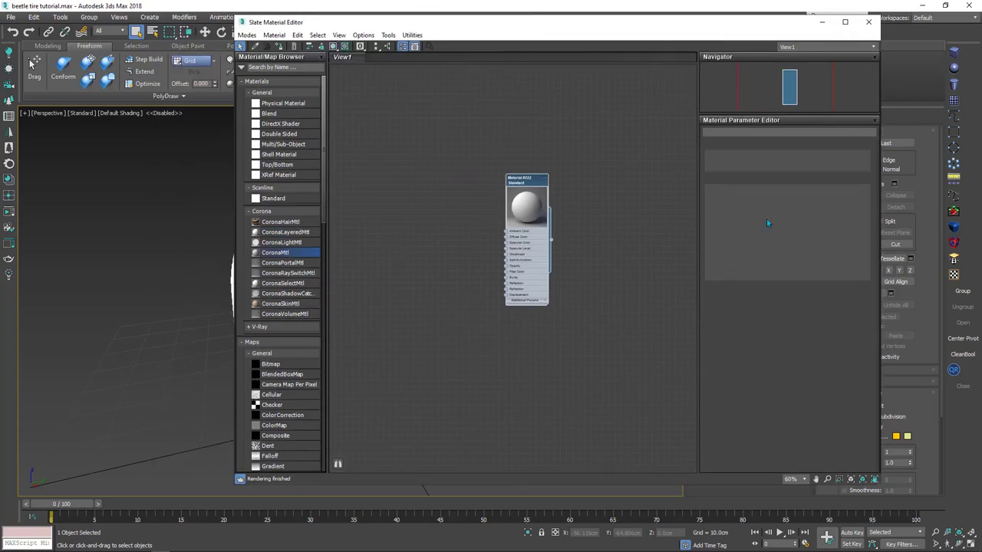
pyautogui.click(761, 210)
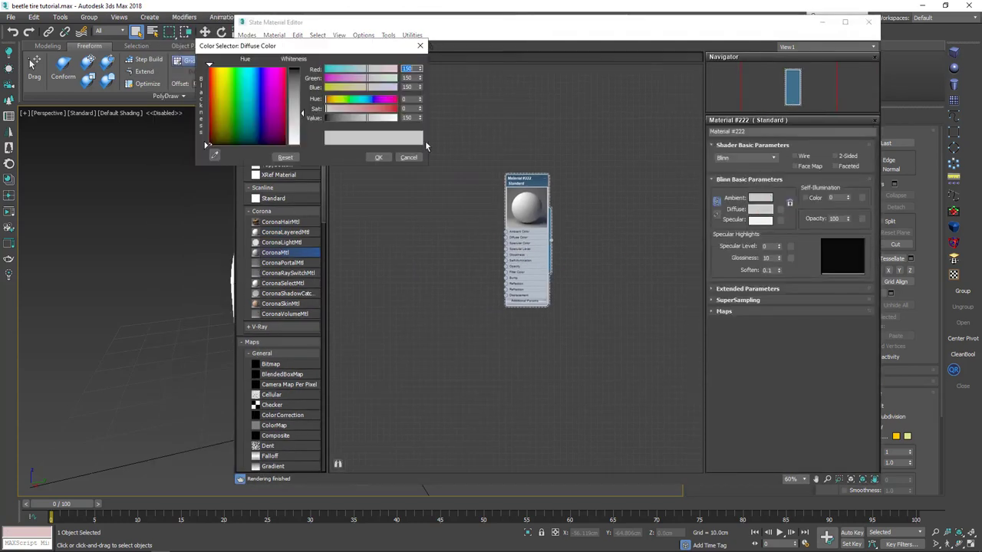
pyautogui.moveTo(298, 89); pyautogui.dragTo(298, 82)
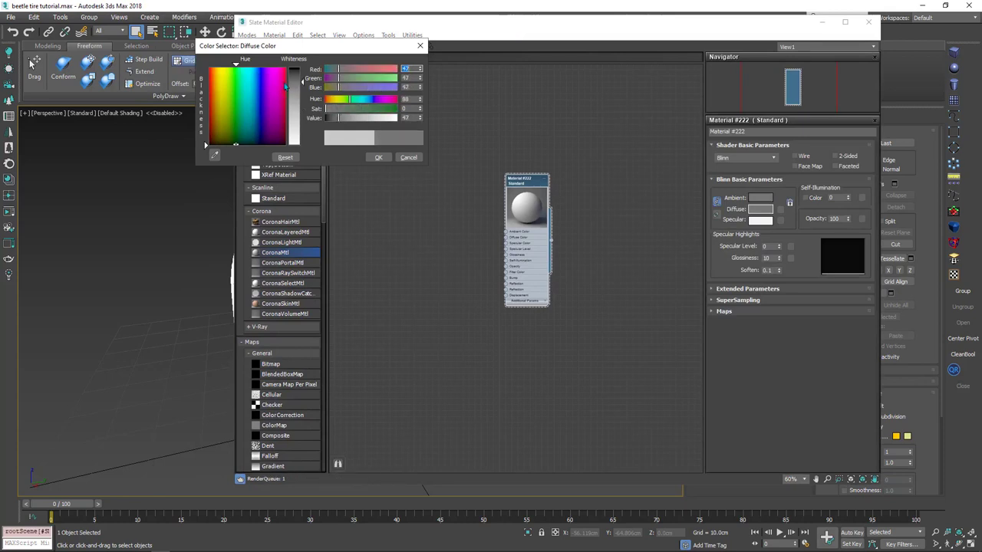
pyautogui.moveTo(230, 73); pyautogui.dragTo(238, 69)
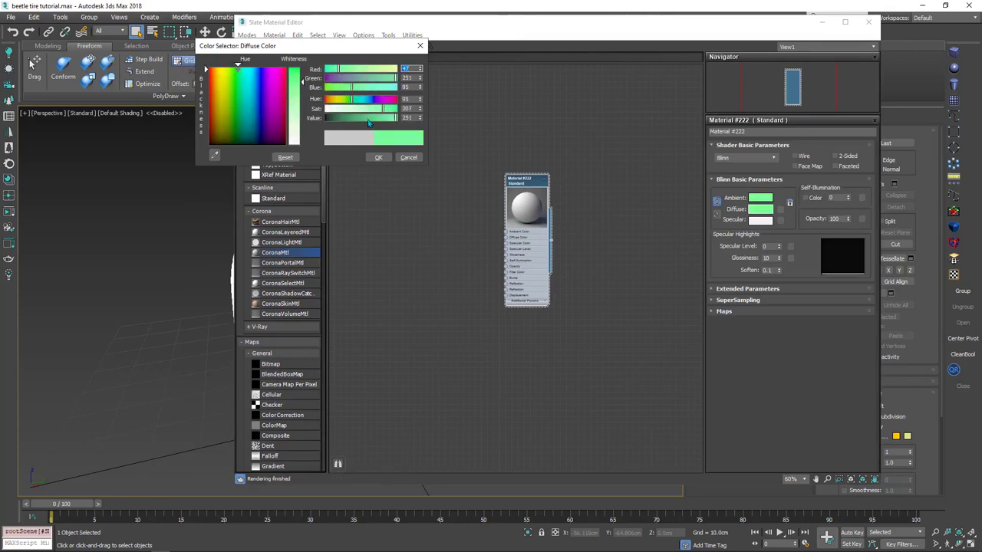
pyautogui.click(368, 118)
pyautogui.click(378, 158)
# Duplicate the green material beside the original and set the copy's diffuse color to bright red (255, 13, 13)
pyautogui.moveTo(610, 228); pyautogui.dragTo(506, 213, button='middle')
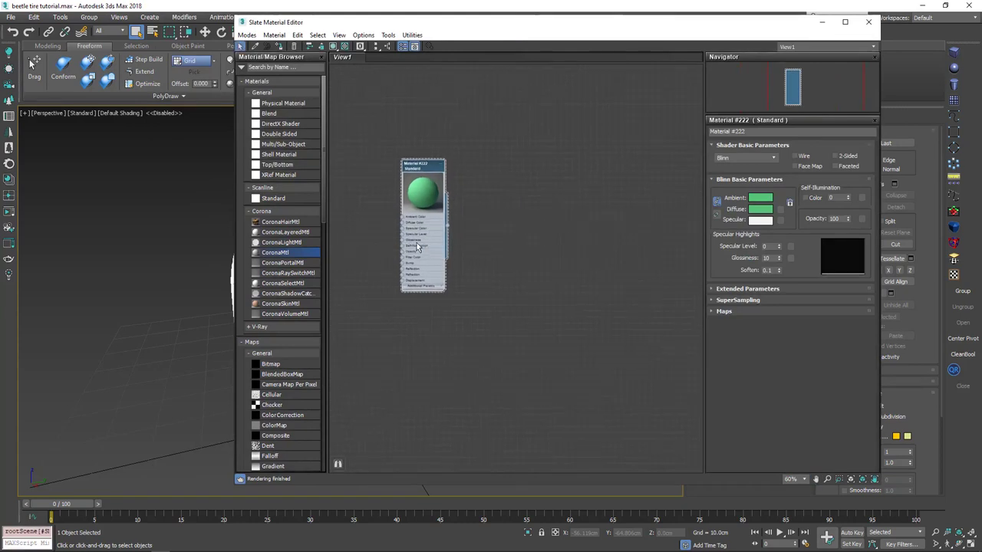
pyautogui.keyDown('shift'); pyautogui.moveTo(413, 234); pyautogui.dragTo(518, 234); pyautogui.keyUp('shift')
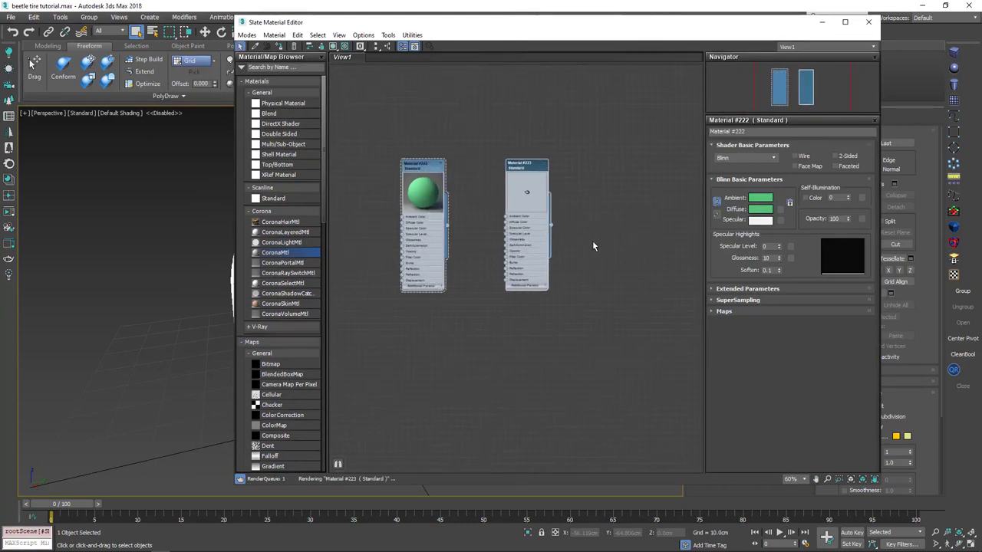
pyautogui.doubleClick(530, 238)
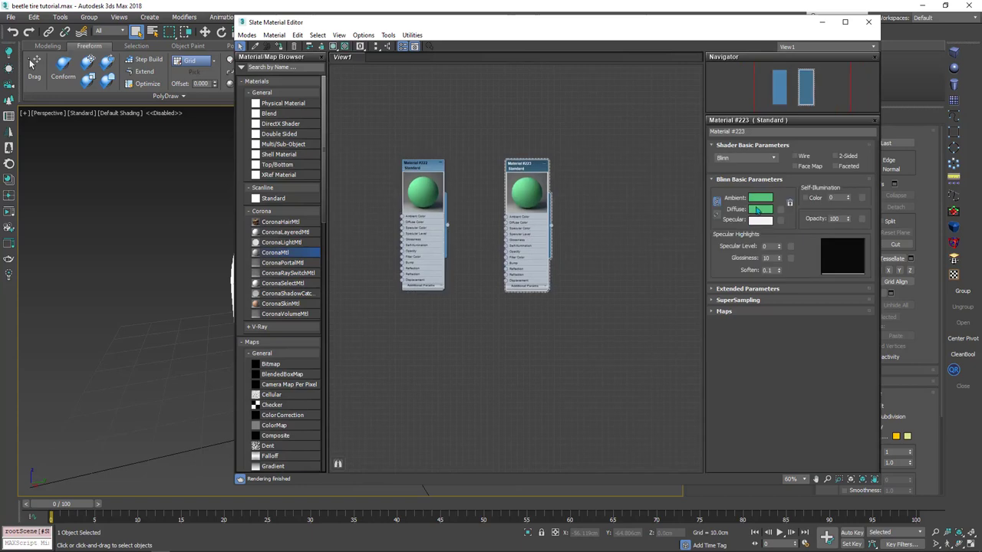
pyautogui.click(758, 211)
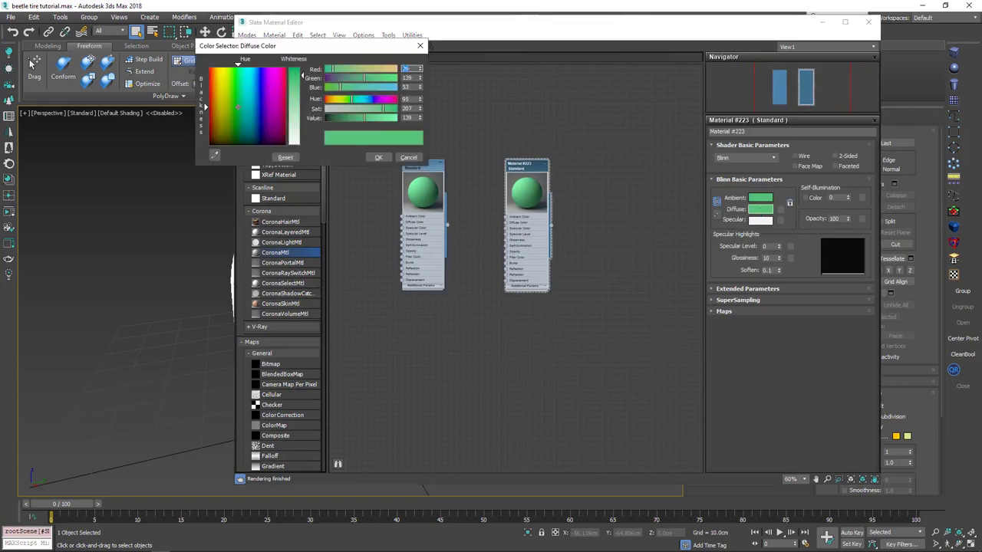
pyautogui.moveTo(238, 106); pyautogui.dragTo(303, 71)
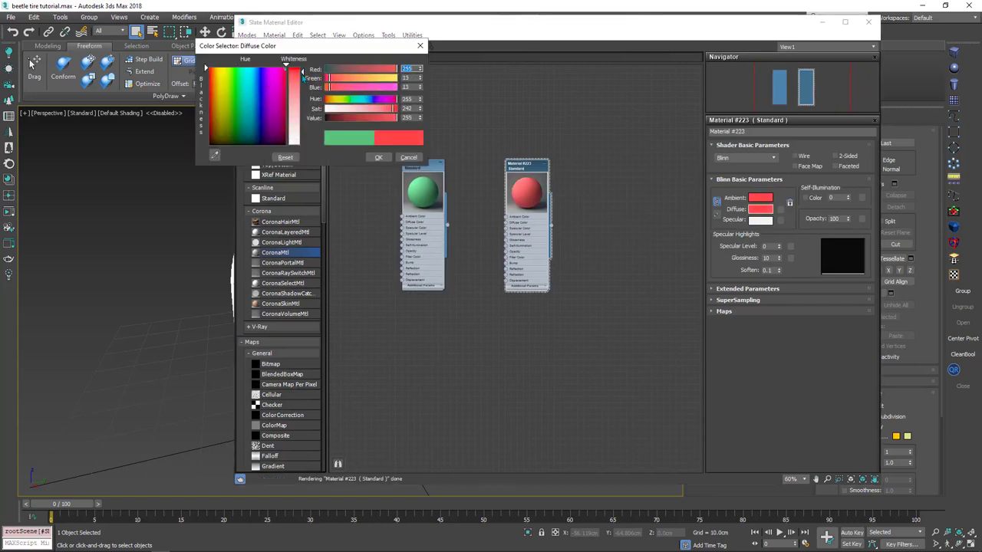
pyautogui.click(378, 157)
# Assign the green material to the tire and the red material to the wheel rim
pyautogui.moveTo(366, 27); pyautogui.dragTo(544, 37)
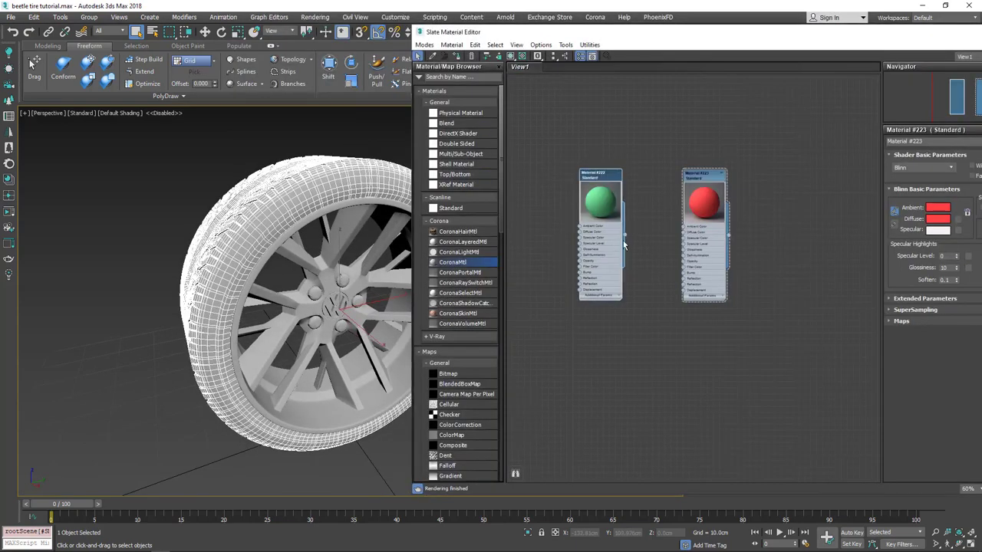
pyautogui.moveTo(625, 236); pyautogui.dragTo(241, 184)
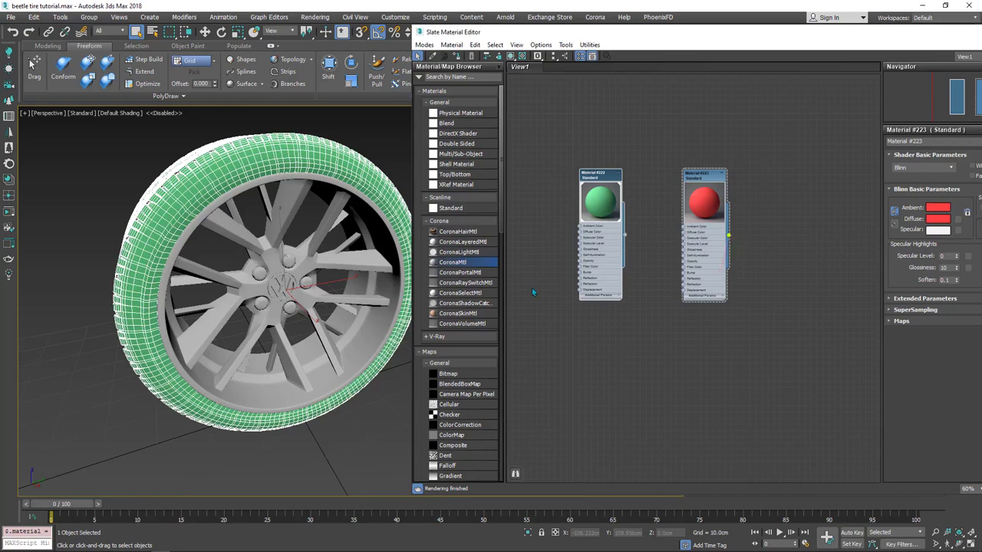
pyautogui.moveTo(729, 237); pyautogui.dragTo(279, 228)
pyautogui.scroll(5, 273, 245)
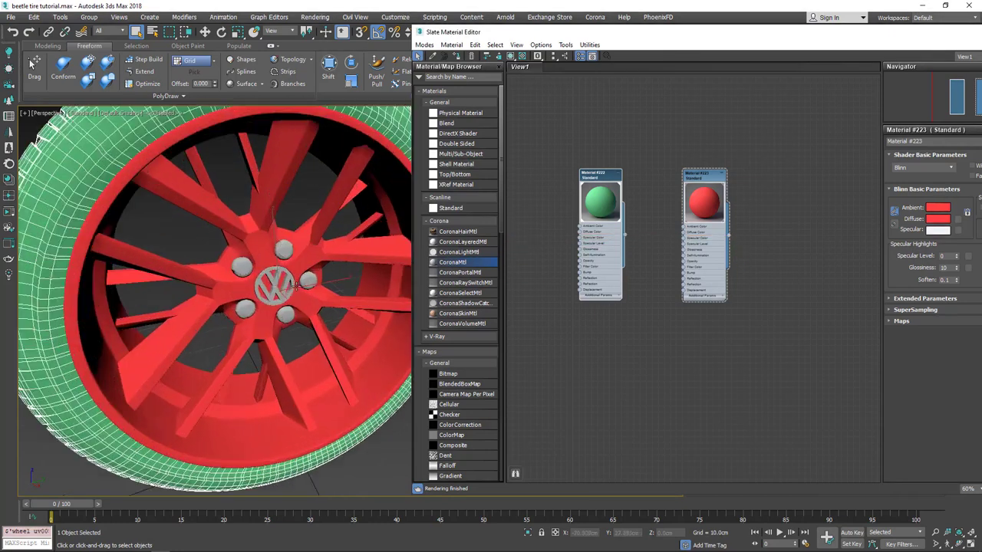
pyautogui.scroll(-3, 267, 260)
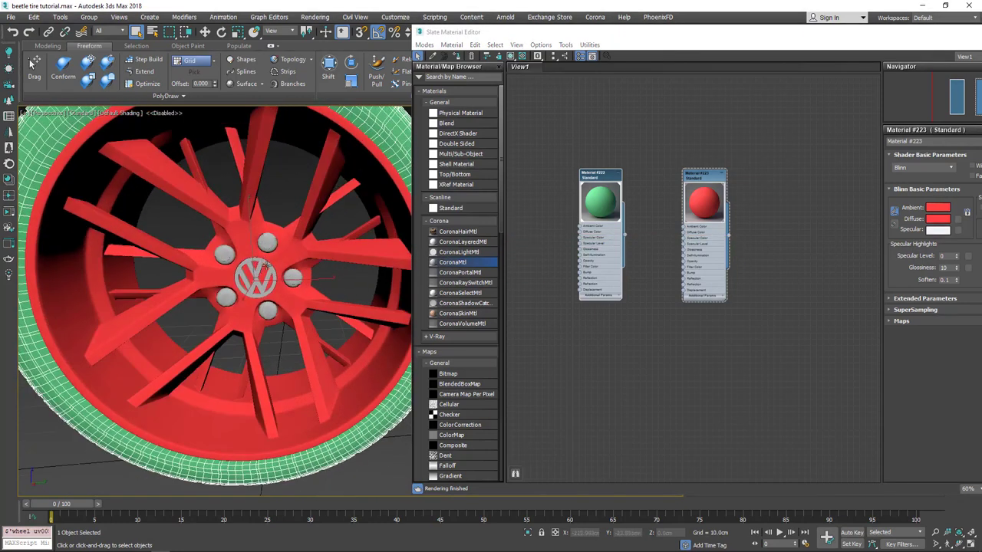
pyautogui.scroll(-4, 263, 268)
pyautogui.scroll(2, 263, 268)
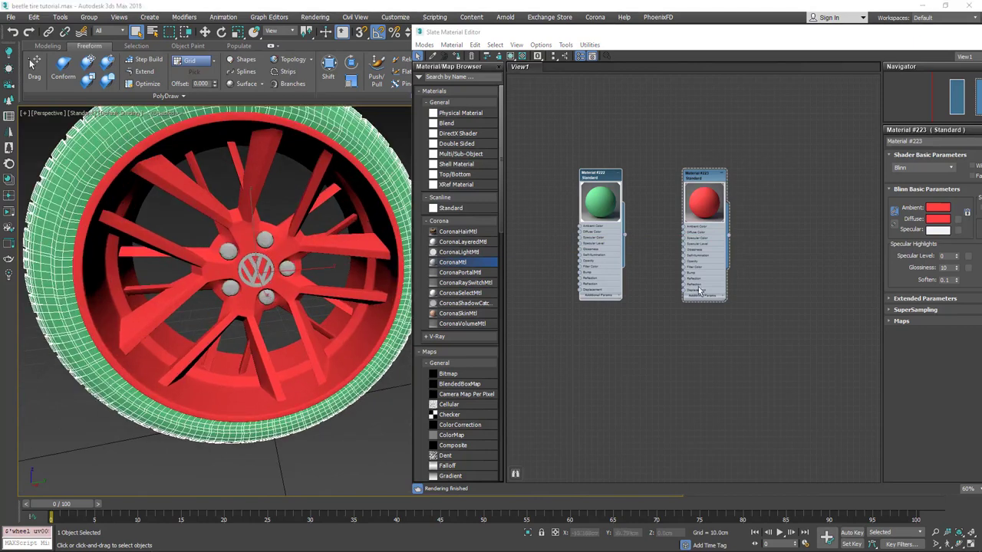
# Duplicate the red material beside the original and set the copy's diffuse color to purple
pyautogui.moveTo(756, 268); pyautogui.dragTo(687, 259, button='middle')
pyautogui.scroll(1, 646, 225)
pyautogui.moveTo(646, 226); pyautogui.dragTo(672, 246, button='middle')
pyautogui.keyDown('shift'); pyautogui.moveTo(672, 245); pyautogui.dragTo(770, 238); pyautogui.keyUp('shift')
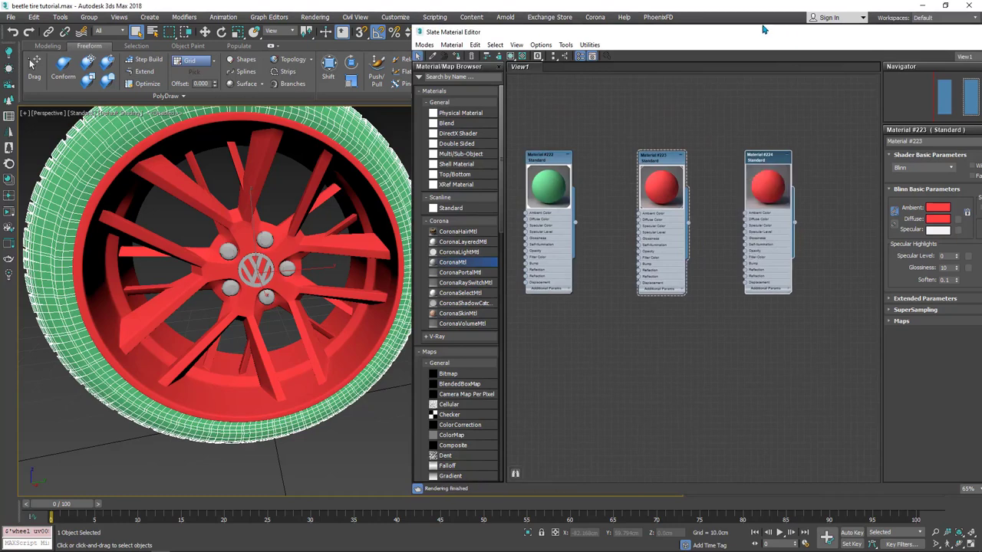
pyautogui.moveTo(765, 31); pyautogui.dragTo(696, 16)
pyautogui.doubleClick(706, 210)
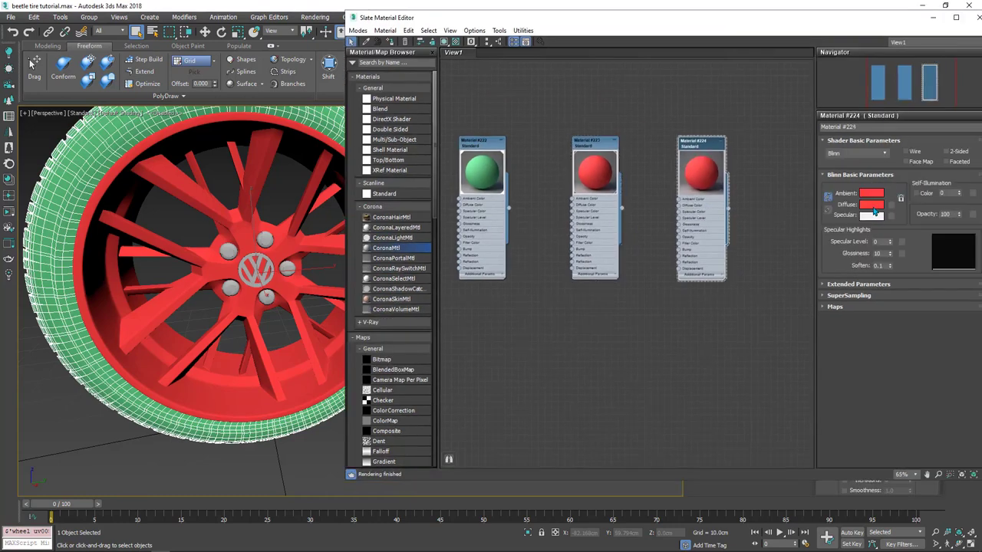
pyautogui.click(869, 205)
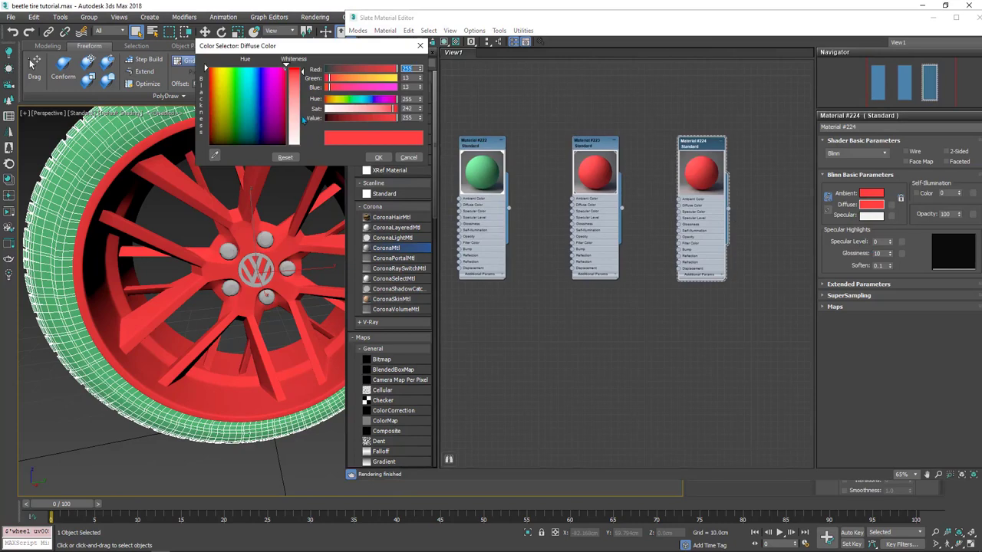
pyautogui.click(263, 83)
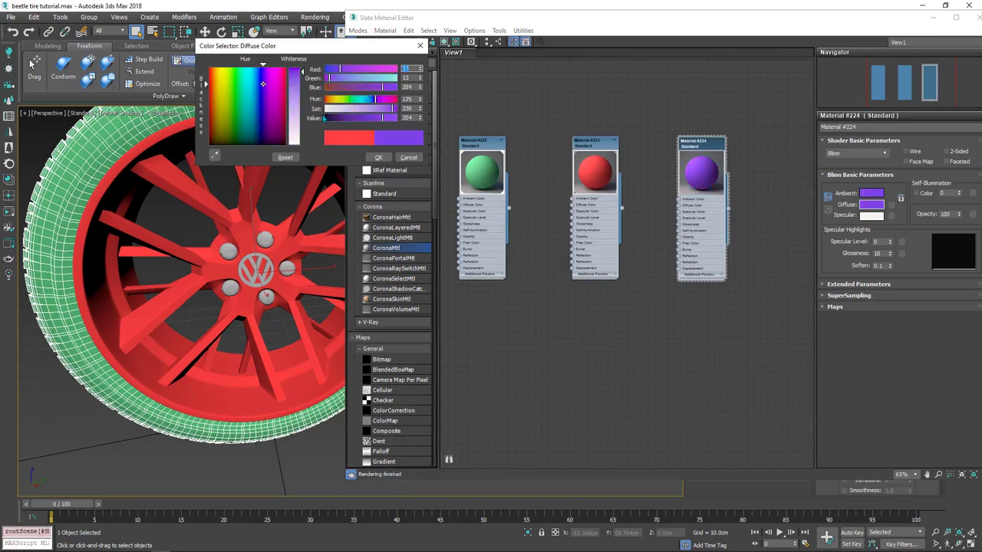
pyautogui.click(378, 157)
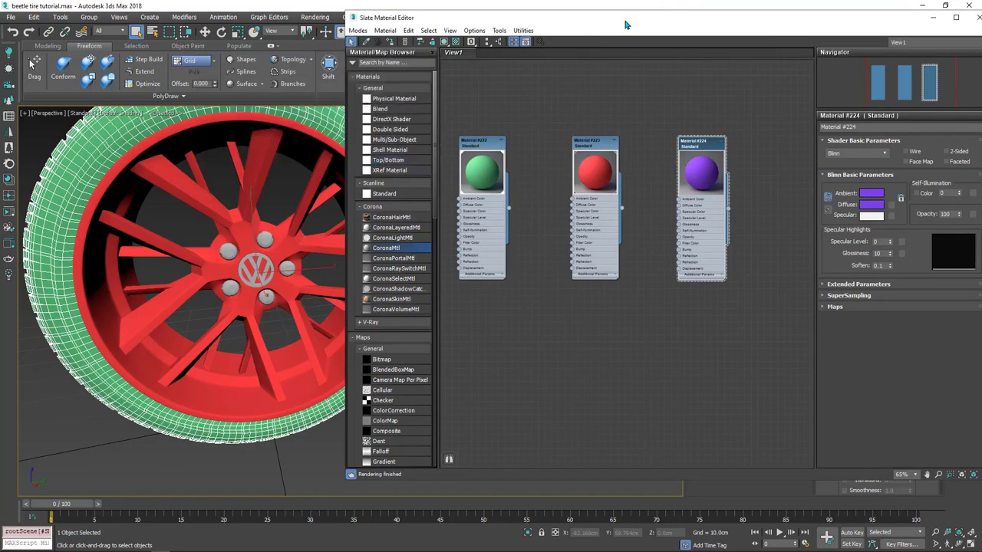
# Assign the purple material to the VW logo and lug bolts at the center of the wheel
pyautogui.moveTo(636, 21); pyautogui.dragTo(678, 29)
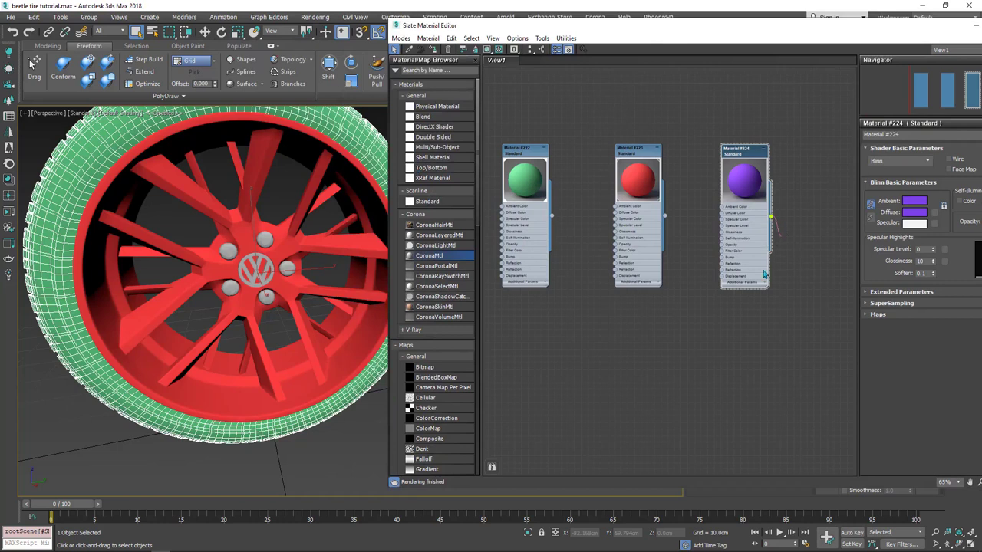
pyautogui.moveTo(770, 217); pyautogui.dragTo(259, 266)
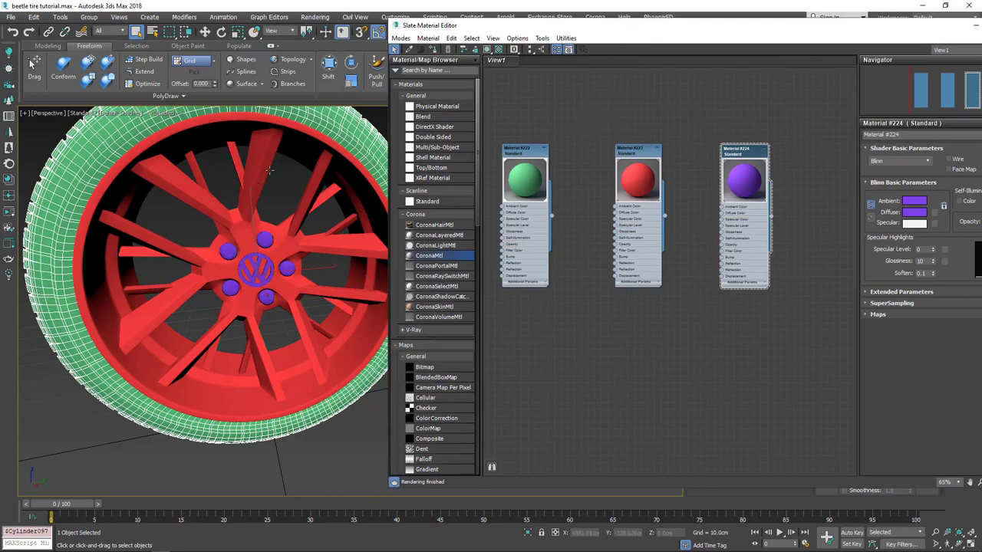
pyautogui.moveTo(270, 170); pyautogui.dragTo(201, 222, button='middle')
# Move the green material node closer to the others and rename the material Tire
pyautogui.moveTo(537, 149); pyautogui.dragTo(550, 130, button='middle')
pyautogui.moveTo(546, 201); pyautogui.dragTo(573, 194)
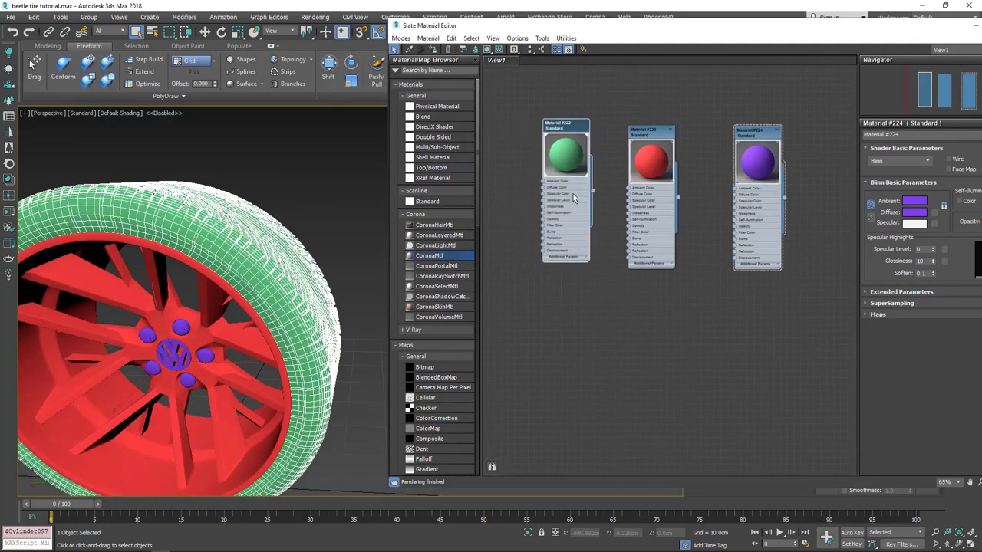
pyautogui.doubleClick(573, 195)
pyautogui.moveTo(703, 27); pyautogui.dragTo(524, 39)
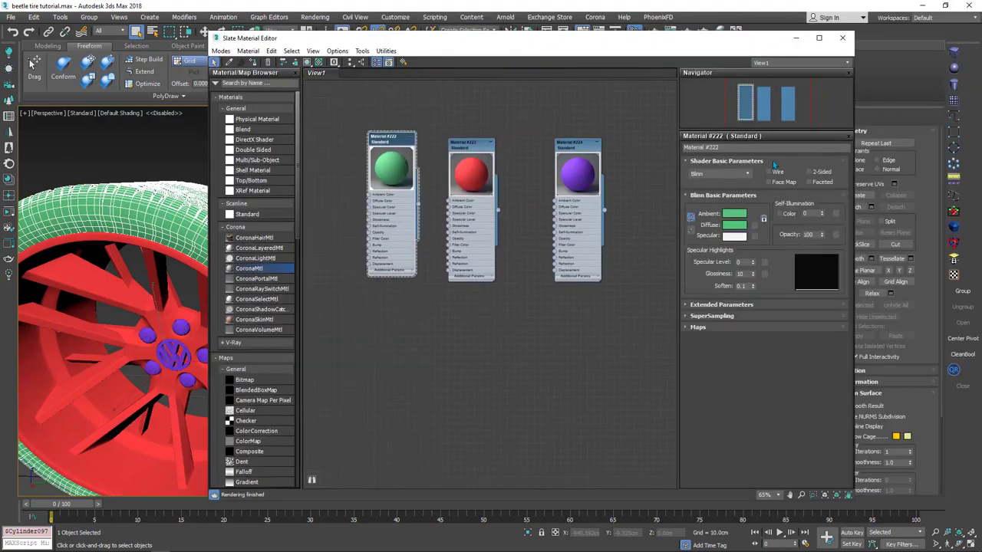
pyautogui.click(721, 146)
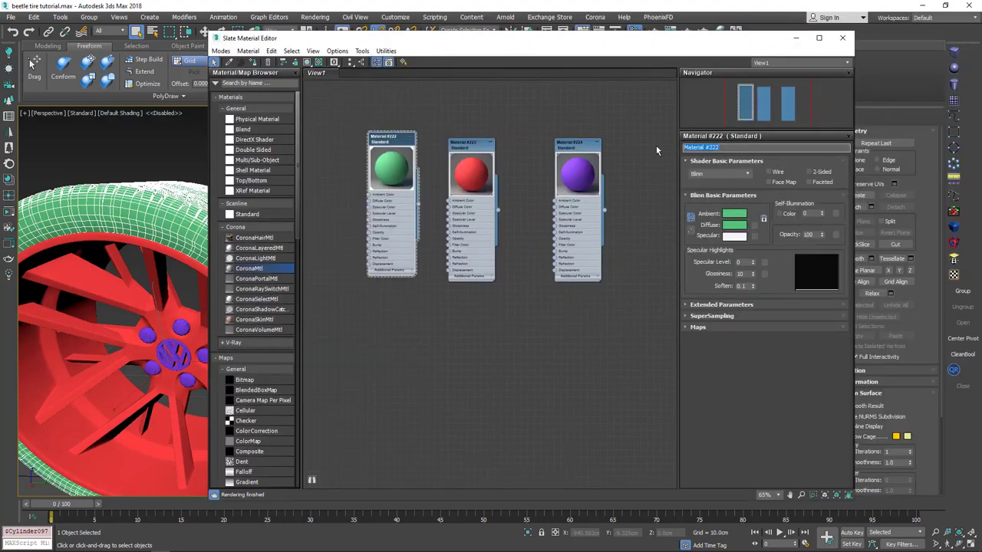
pyautogui.write('Tire')
# Rename the red material Wheel and the purple material Logo
pyautogui.doubleClick(472, 223)
pyautogui.click(722, 147)
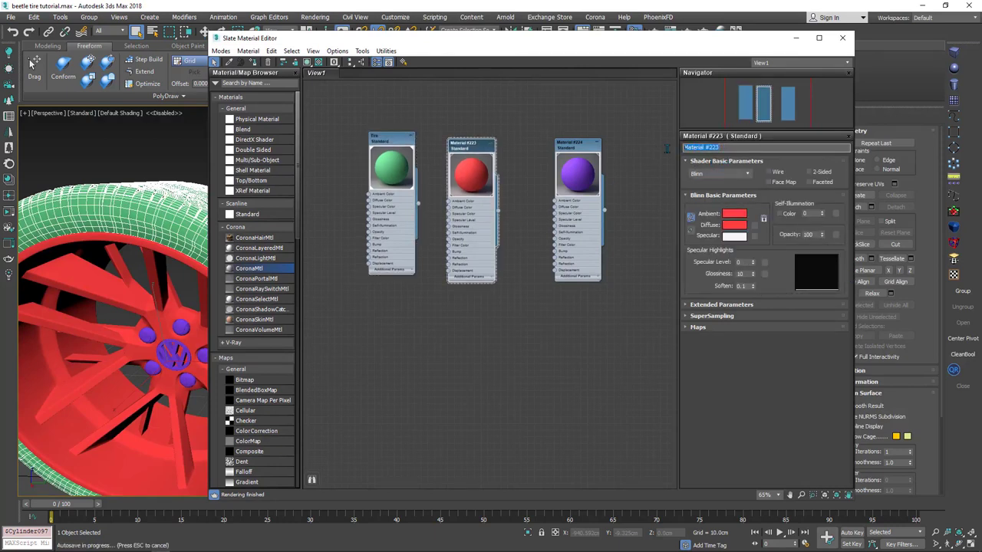
pyautogui.write('Wheel')
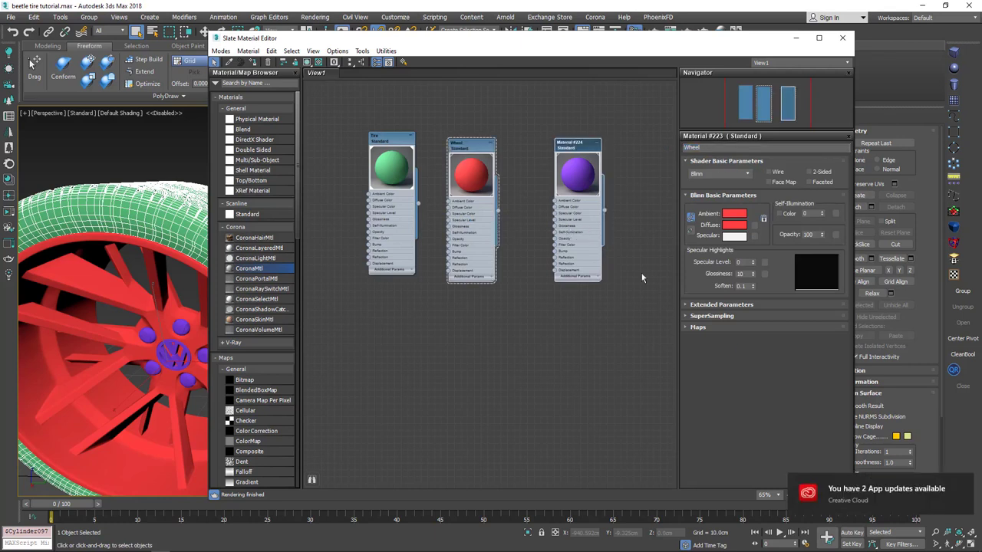
pyautogui.click(963, 486)
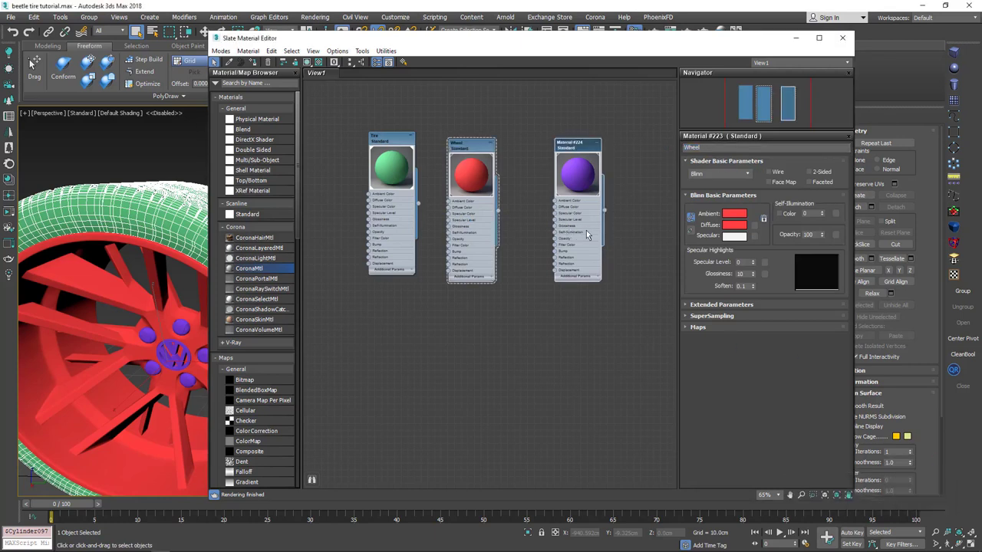
pyautogui.click(586, 231)
pyautogui.click(737, 148)
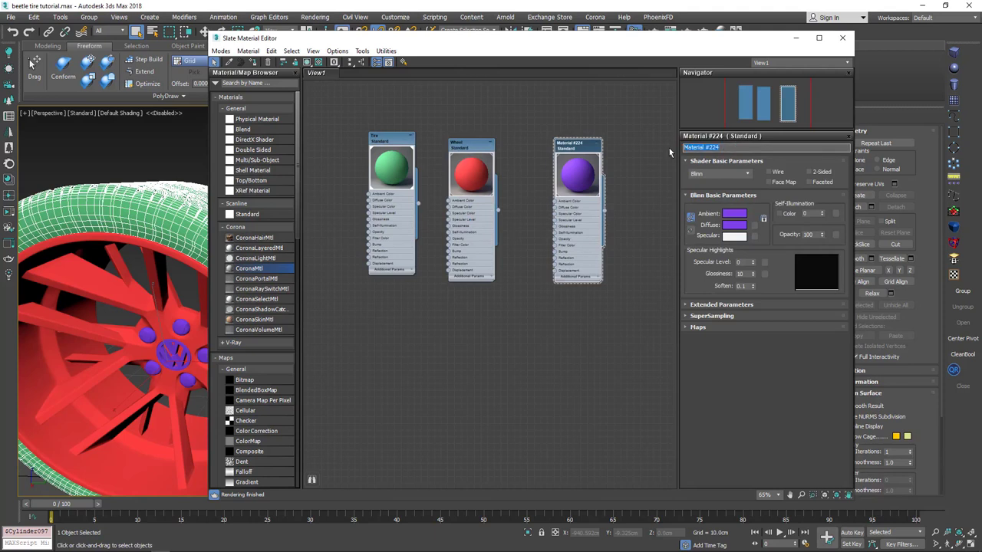
pyautogui.write('Logo')
# Line up the Tire and Wheel material nodes level with the Logo node, evenly spaced in one row
pyautogui.moveTo(390, 41); pyautogui.dragTo(509, 37)
pyautogui.keyDown('alt'); pyautogui.moveTo(179, 243); pyautogui.dragTo(261, 379, button='middle'); pyautogui.keyUp('alt')
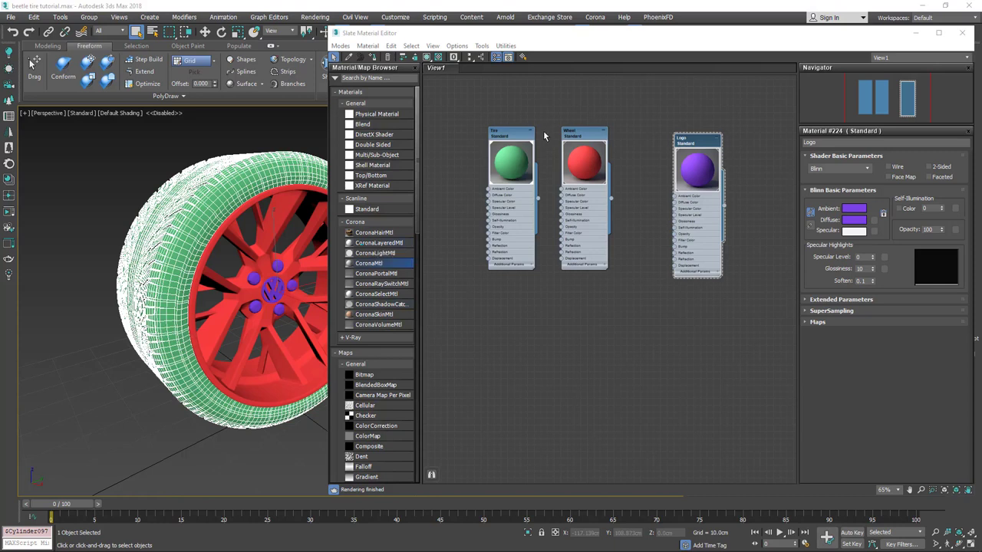
pyautogui.moveTo(527, 124); pyautogui.dragTo(578, 221)
pyautogui.moveTo(578, 221); pyautogui.dragTo(625, 217)
pyautogui.click(521, 207)
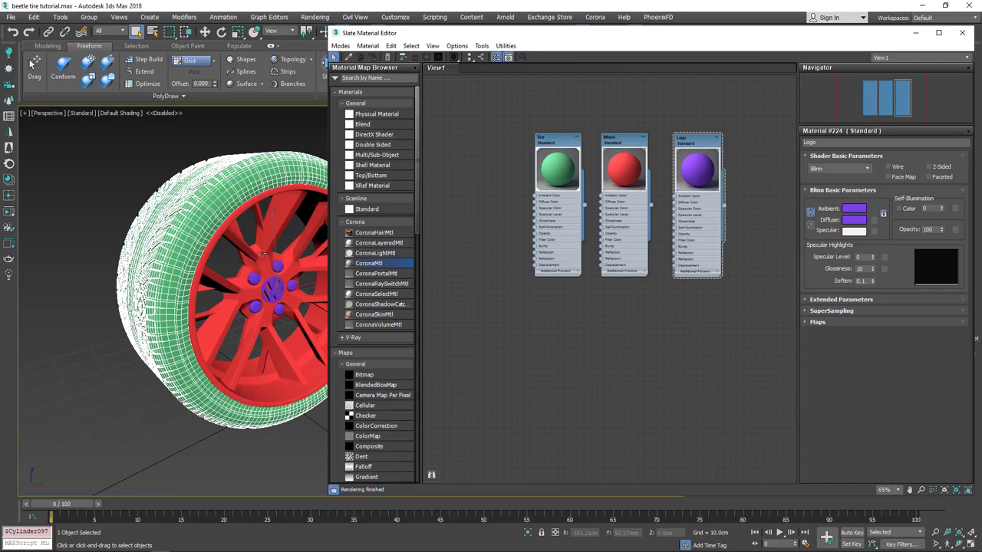
pyautogui.click(31, 63)
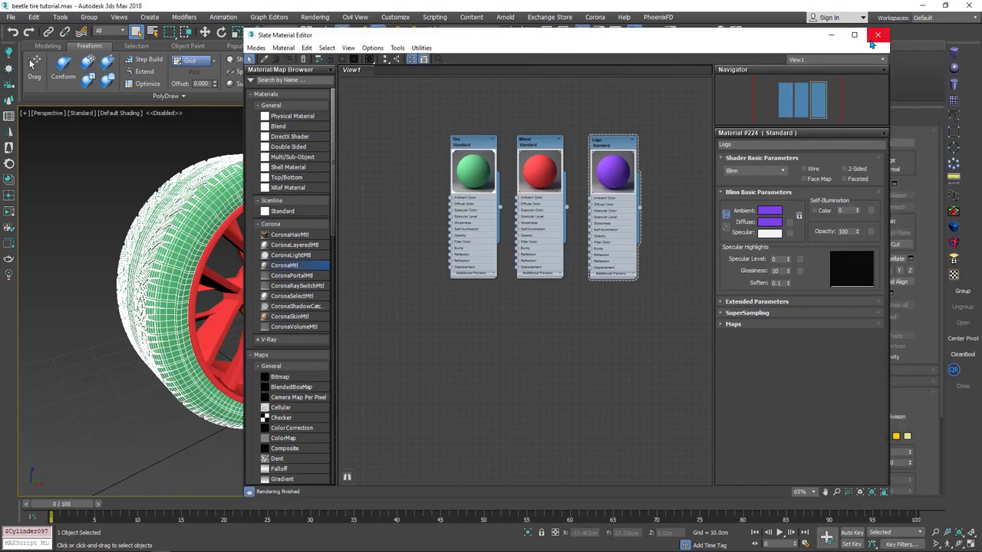
# Close the material editor and select the tire, wheel and logo objects together in the perspective view
pyautogui.click(880, 35)
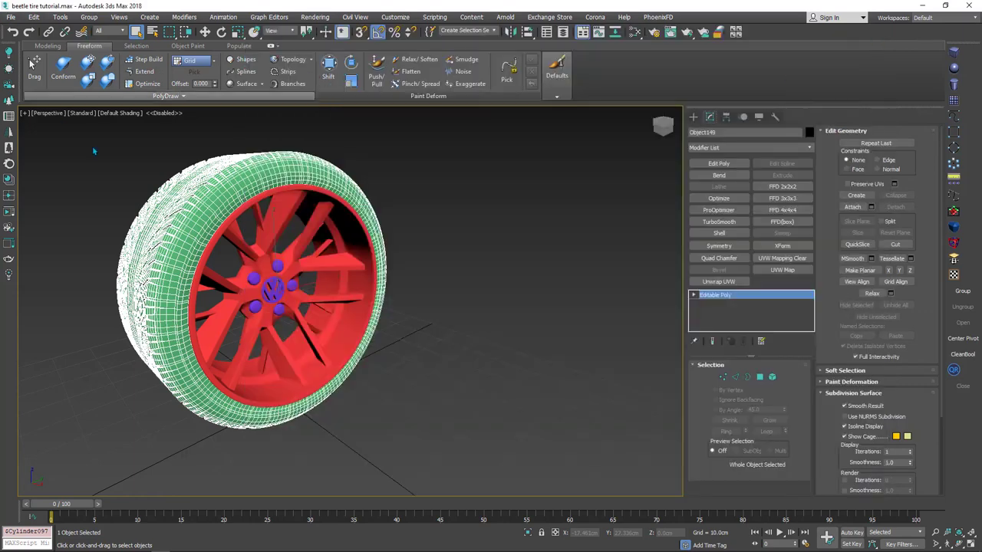
pyautogui.click(10, 17)
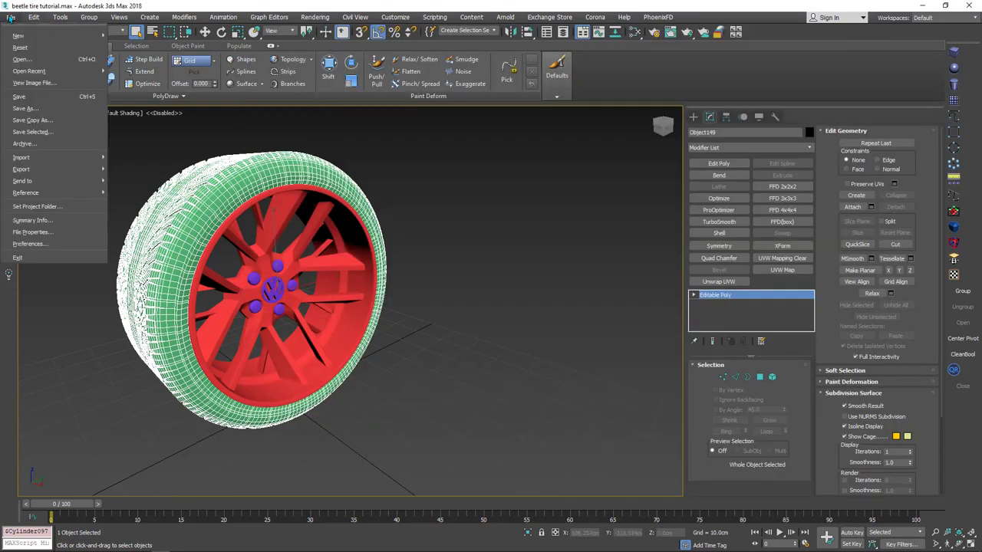
pyautogui.click(148, 170)
pyautogui.moveTo(104, 142); pyautogui.dragTo(468, 400)
# Export only the selected objects as an Autodesk FBX file named "Tire and wheel" in the export folder, keeping the current FBX settings
pyautogui.click(10, 17)
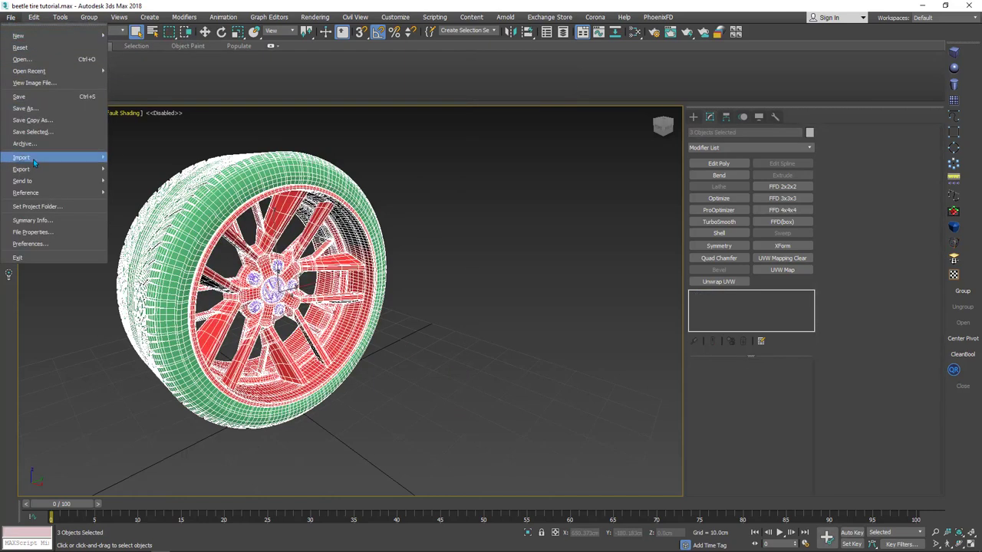
pyautogui.moveTo(36, 171)
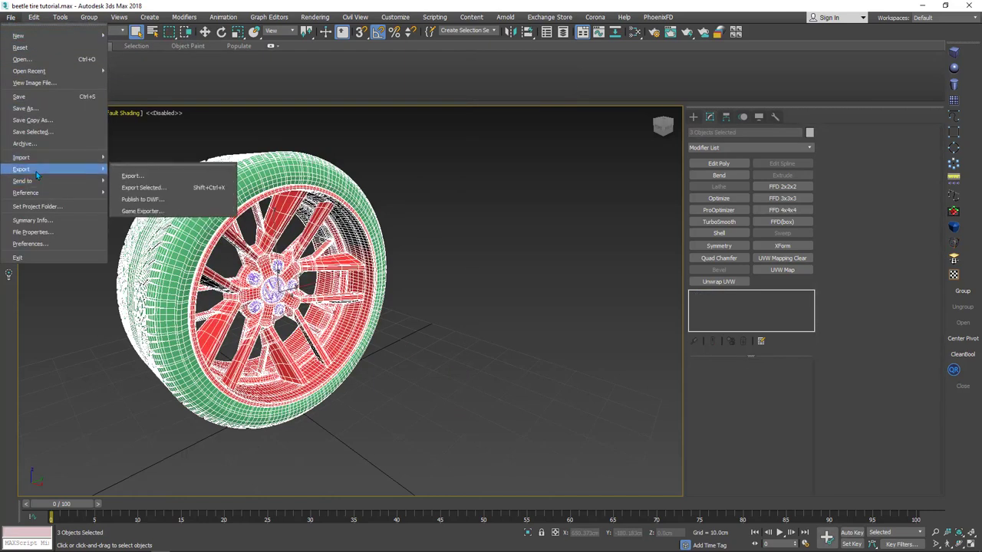
pyautogui.click(148, 189)
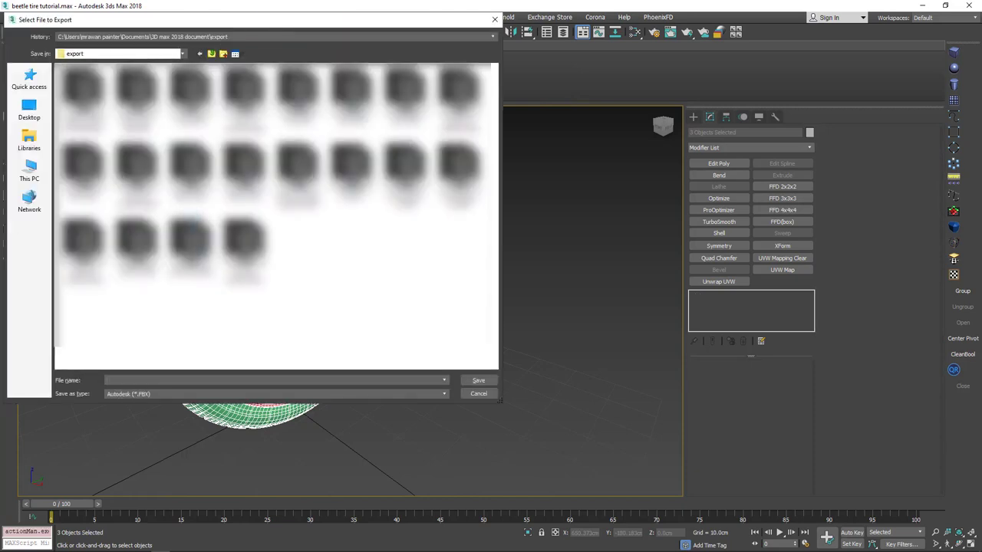
pyautogui.click(141, 380)
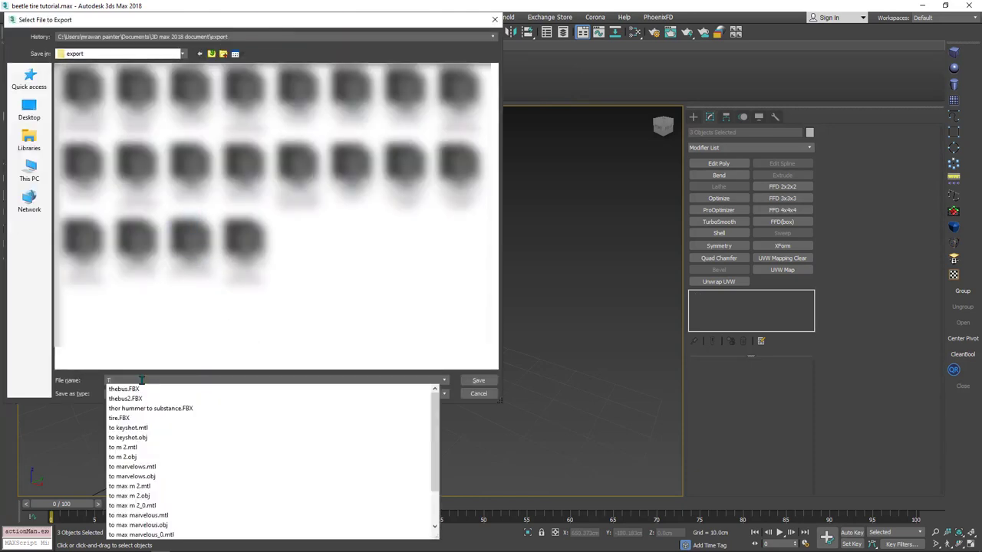
pyautogui.write('Tire and')
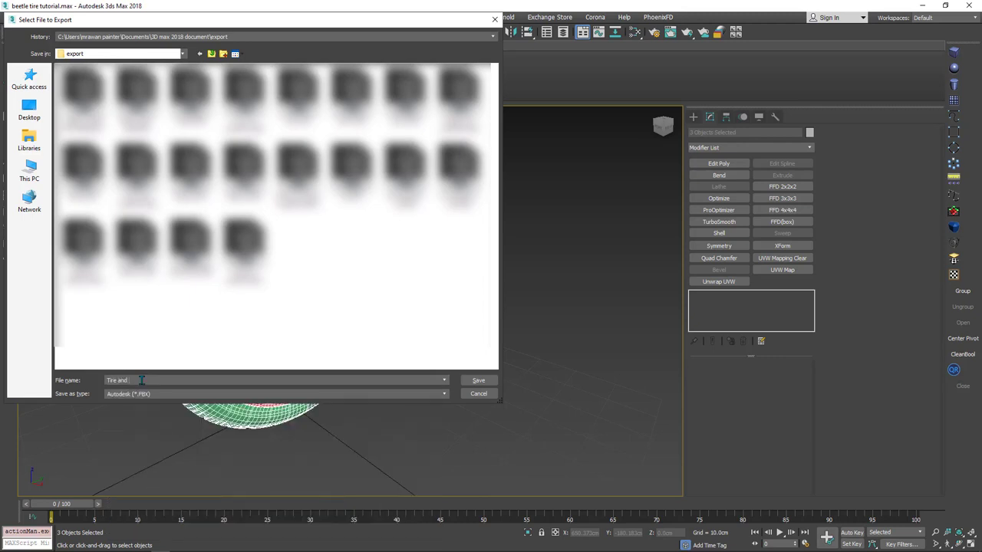
pyautogui.write(' wheel')
pyautogui.click(478, 380)
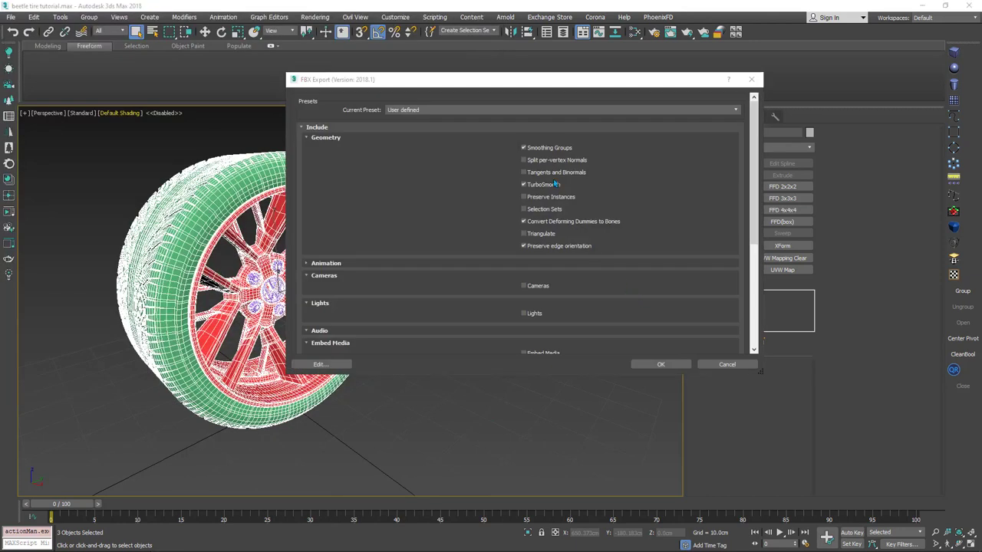
pyautogui.scroll(-10, 484, 226)
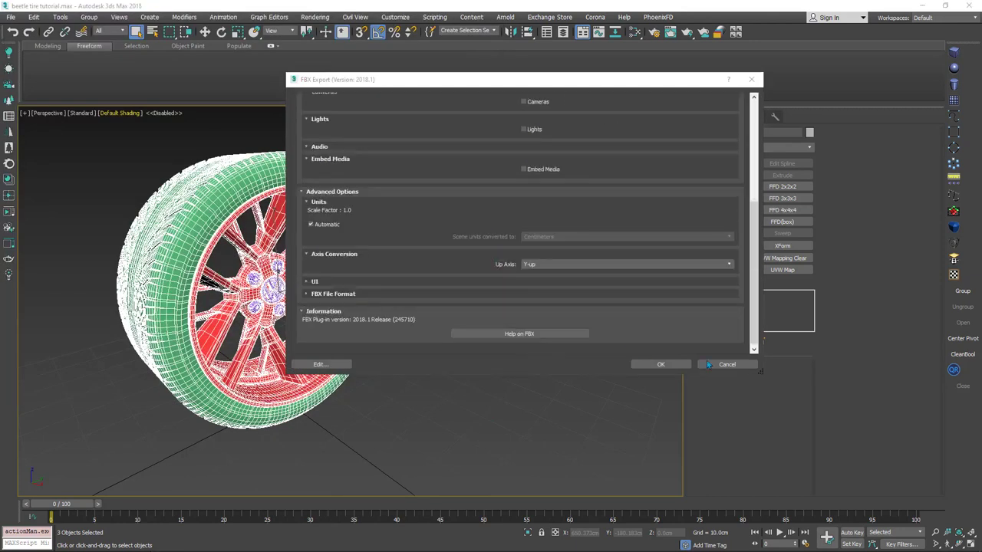
pyautogui.click(658, 363)
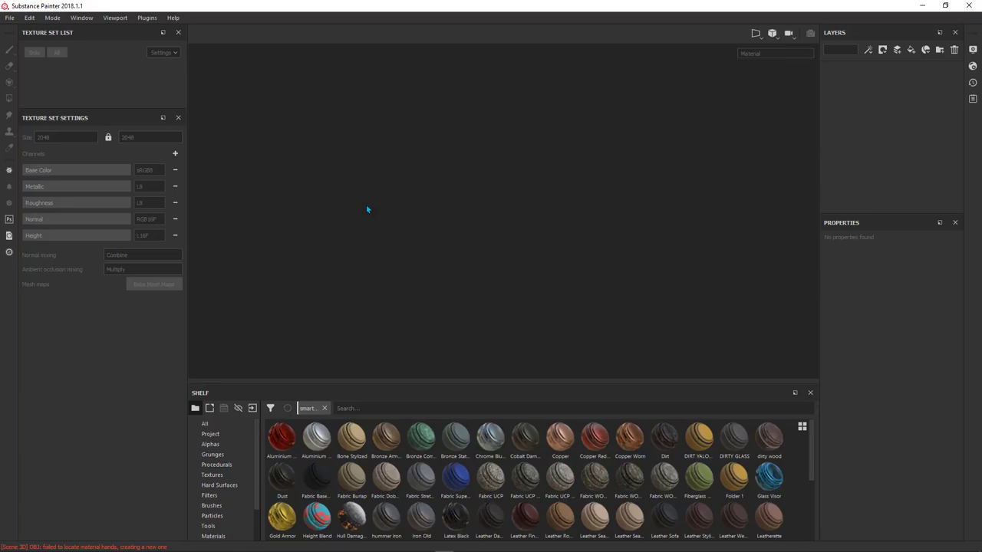
# In Substance Painter, start a new project and load "Tire and wheel.FBX" as its mesh
pyautogui.click(10, 18)
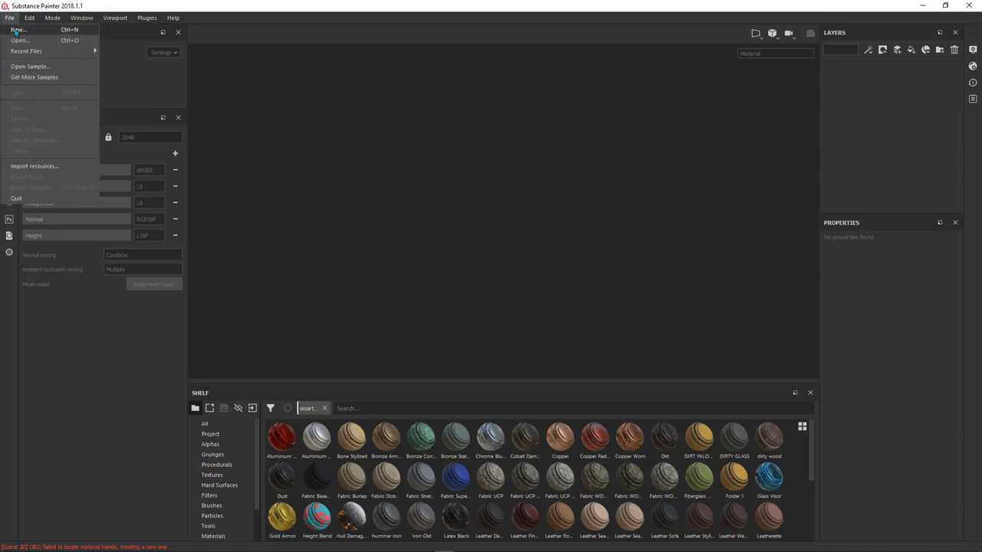
pyautogui.click(15, 30)
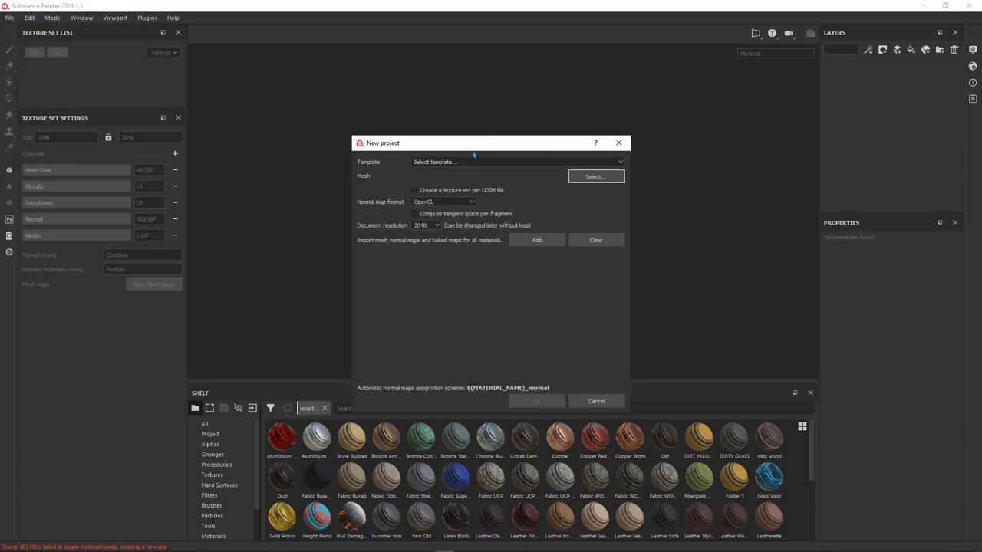
pyautogui.moveTo(471, 146); pyautogui.dragTo(509, 70)
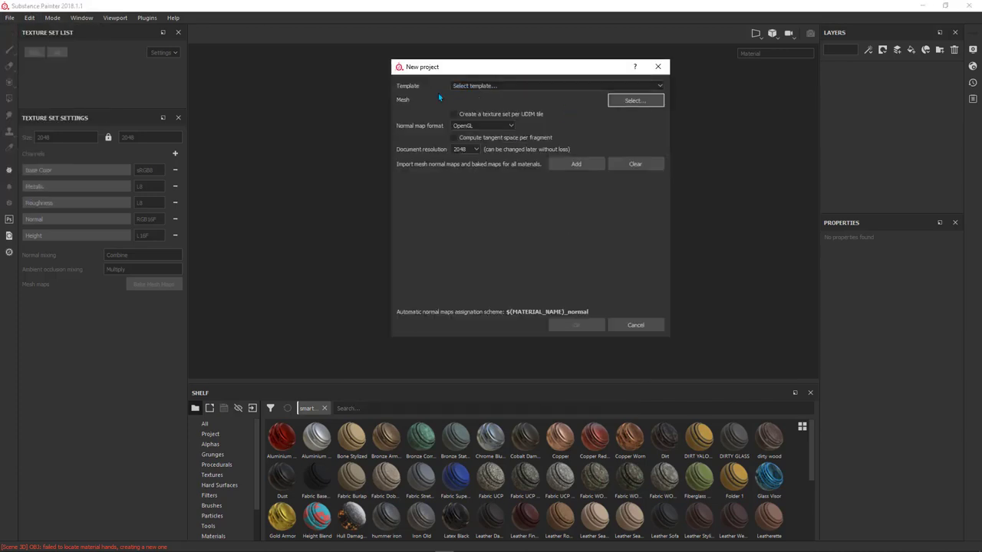
pyautogui.click(633, 102)
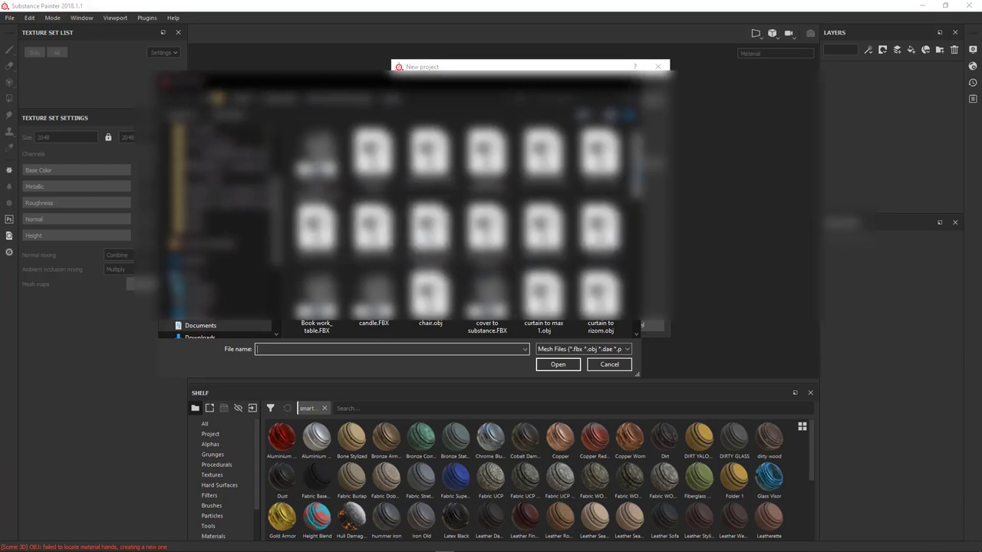
pyautogui.scroll(-5, 469, 228)
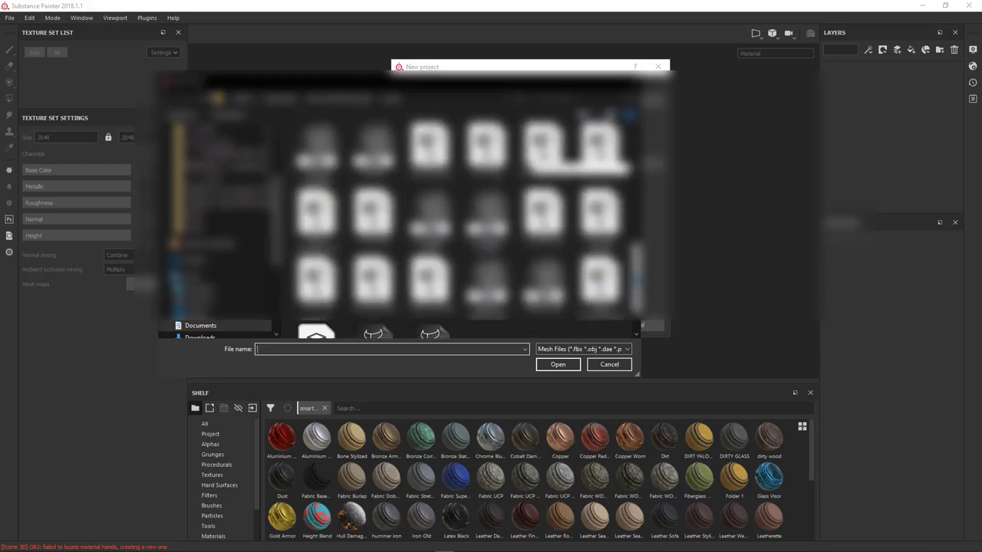
pyautogui.click(316, 150)
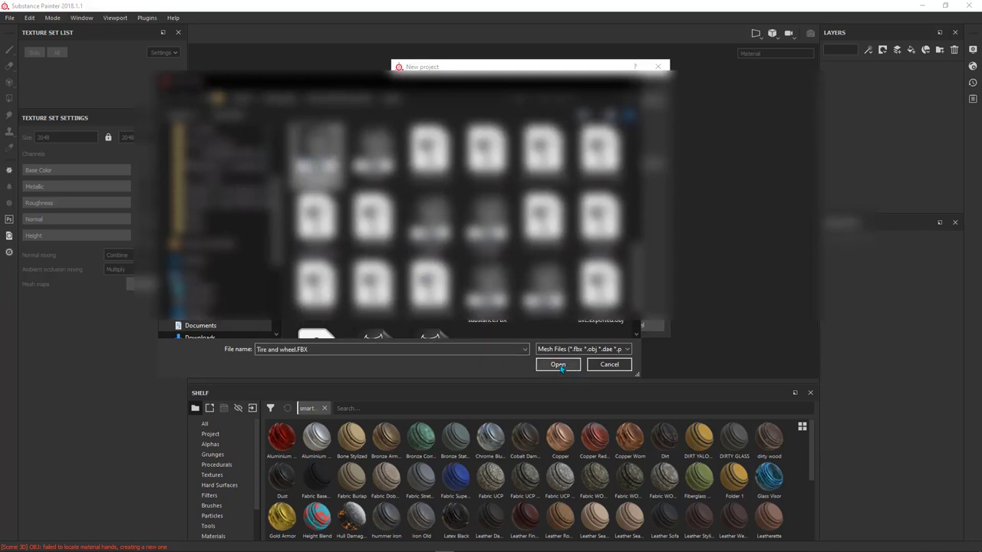
pyautogui.click(557, 366)
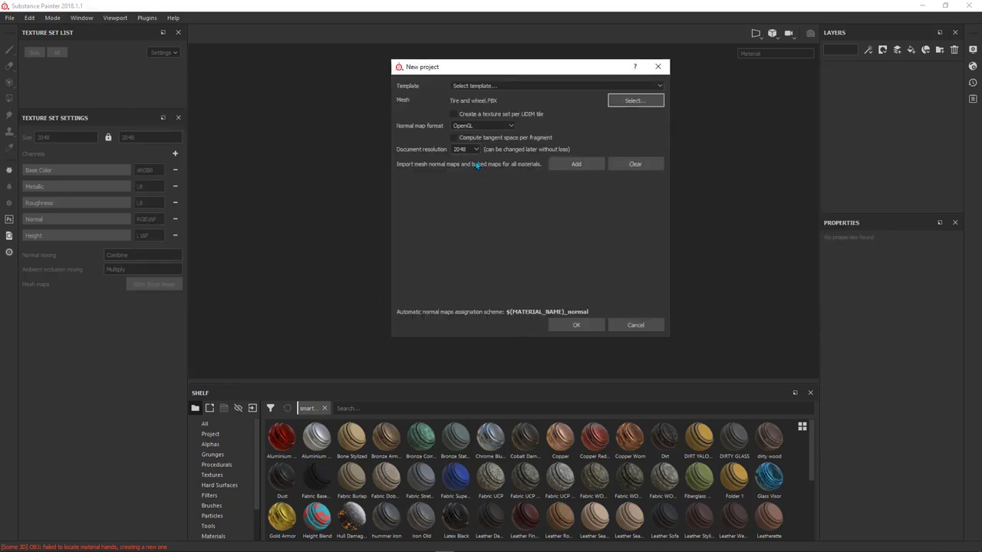
# Keep the document resolution at 2048 and create the project from the loaded mesh
pyautogui.moveTo(426, 68); pyautogui.dragTo(327, 66)
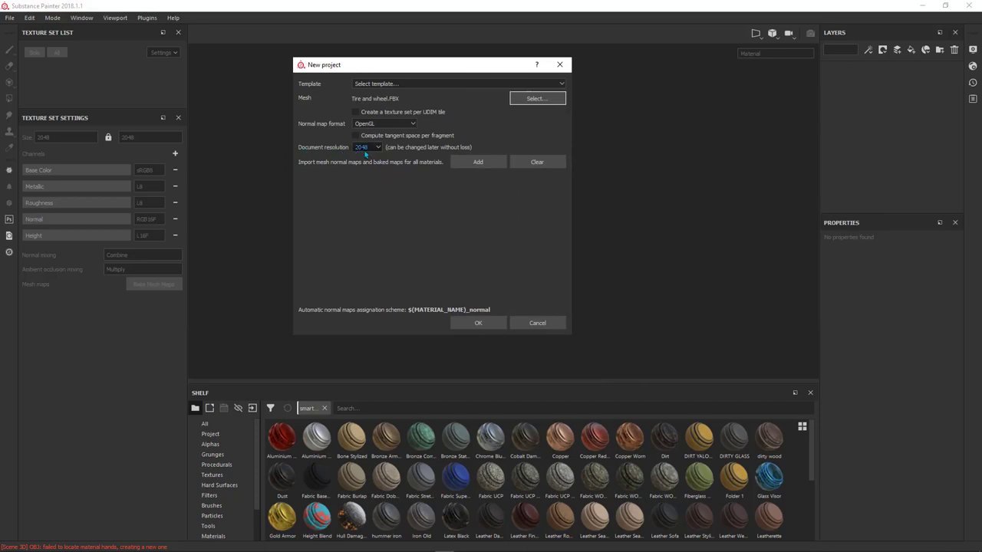
pyautogui.click(374, 147)
pyautogui.click(376, 149)
pyautogui.click(360, 183)
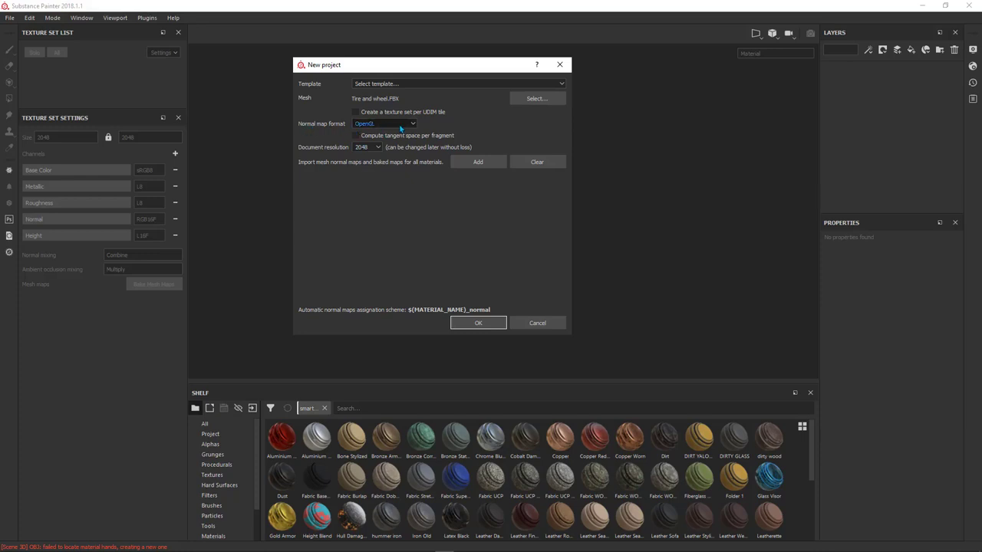
pyautogui.click(471, 326)
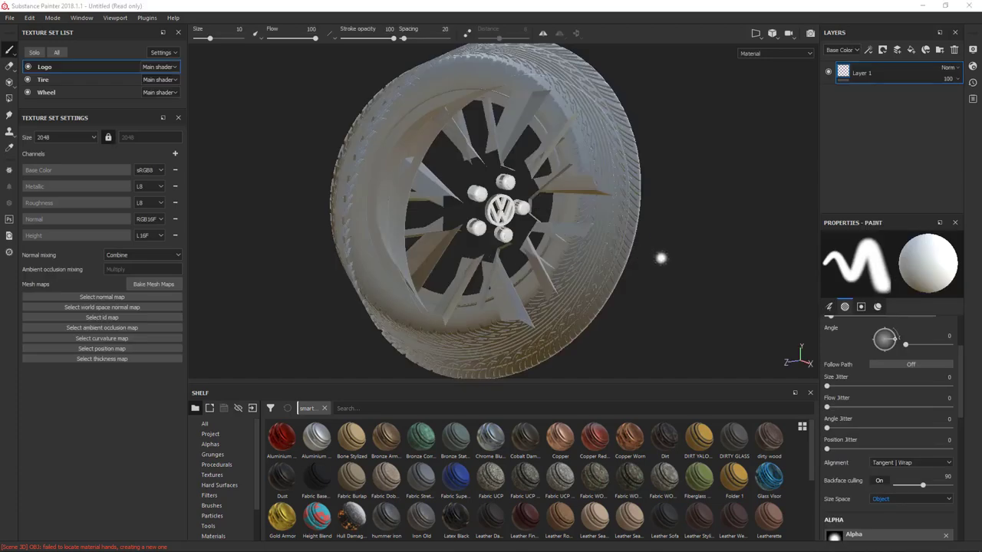
# Inspect the imported wheel for wrongly facing surfaces, and close the project, discarding its changes
pyautogui.moveTo(724, 217)
pyautogui.keyDown('alt'); pyautogui.mouseDown()
pyautogui.moveTo(668, 219)
pyautogui.moveTo(733, 222)
pyautogui.mouseUp(); pyautogui.keyUp('alt')
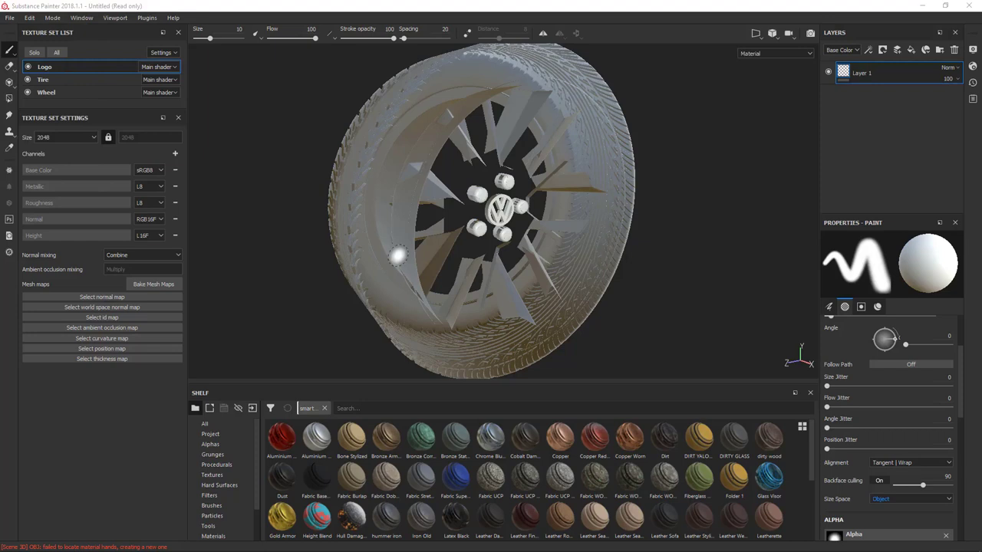
pyautogui.click(10, 18)
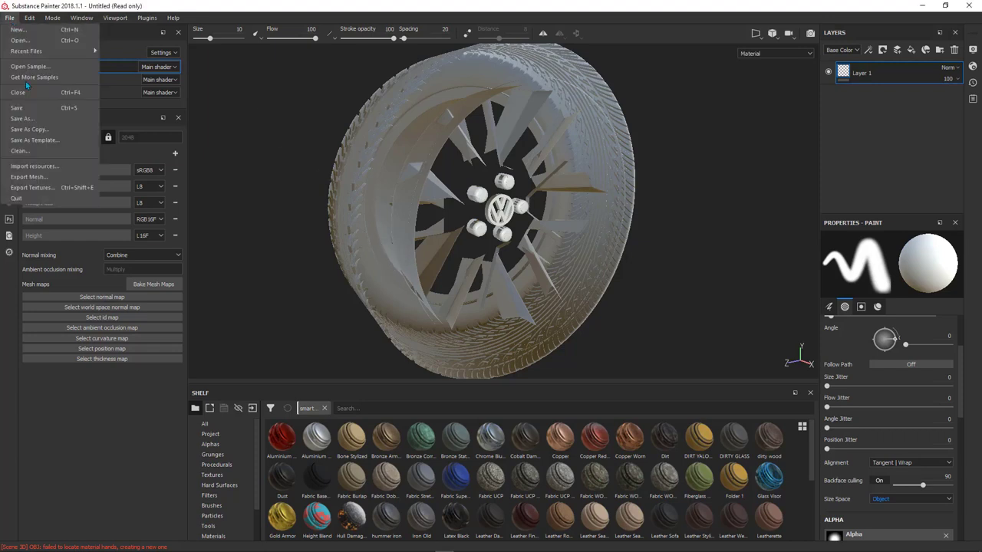
pyautogui.click(34, 92)
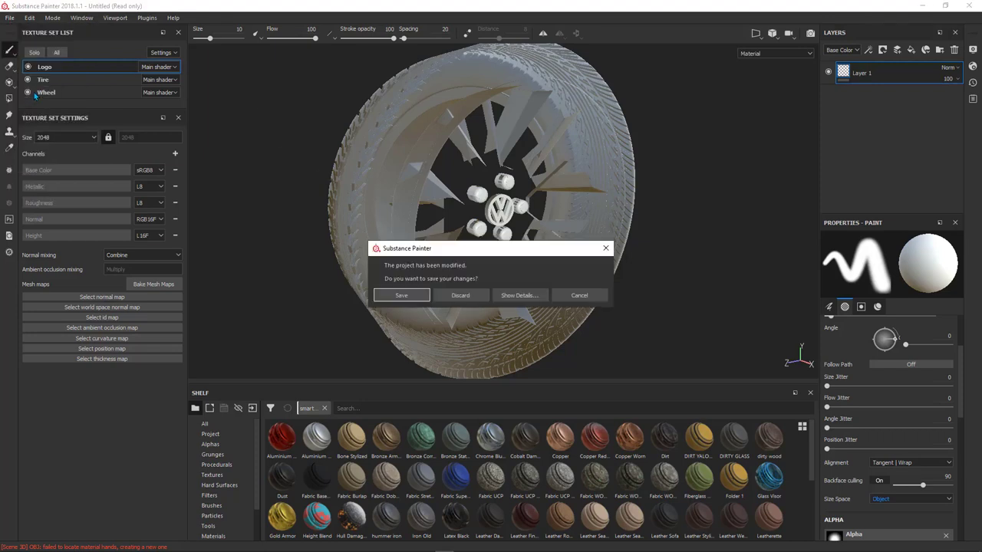
pyautogui.click(462, 297)
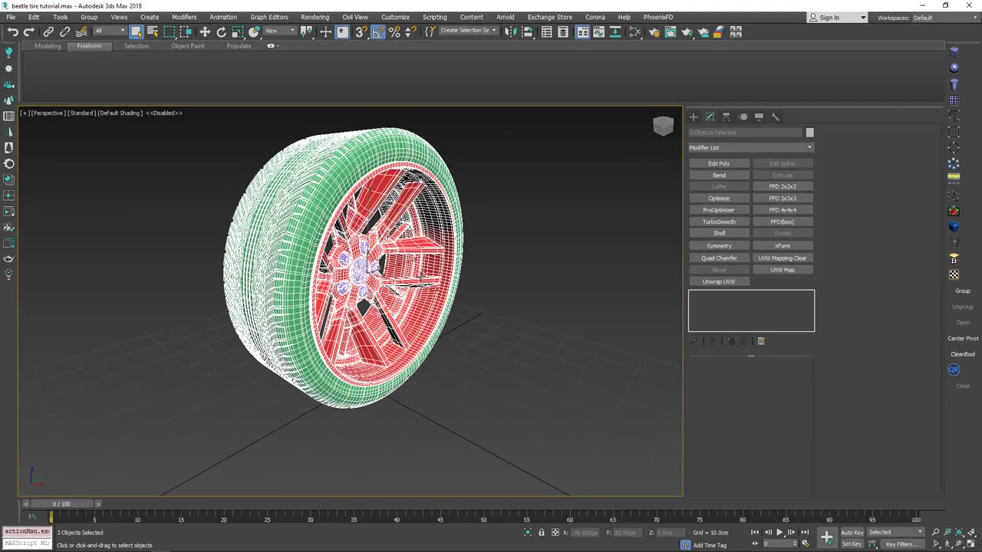
# Back in 3ds Max, select only the tire object and reset its transform with the Reset XForm utility
pyautogui.click(715, 295)
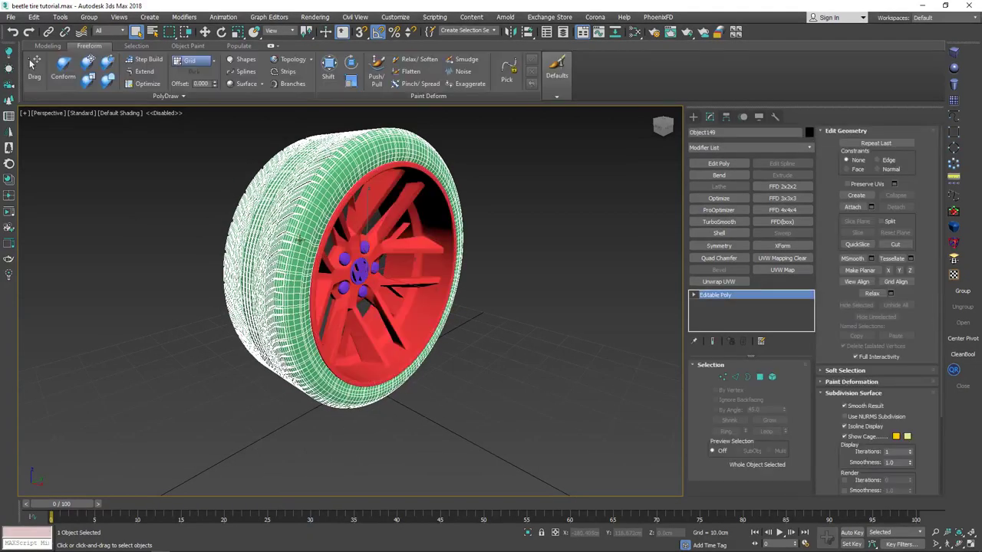
pyautogui.scroll(5, 299, 239)
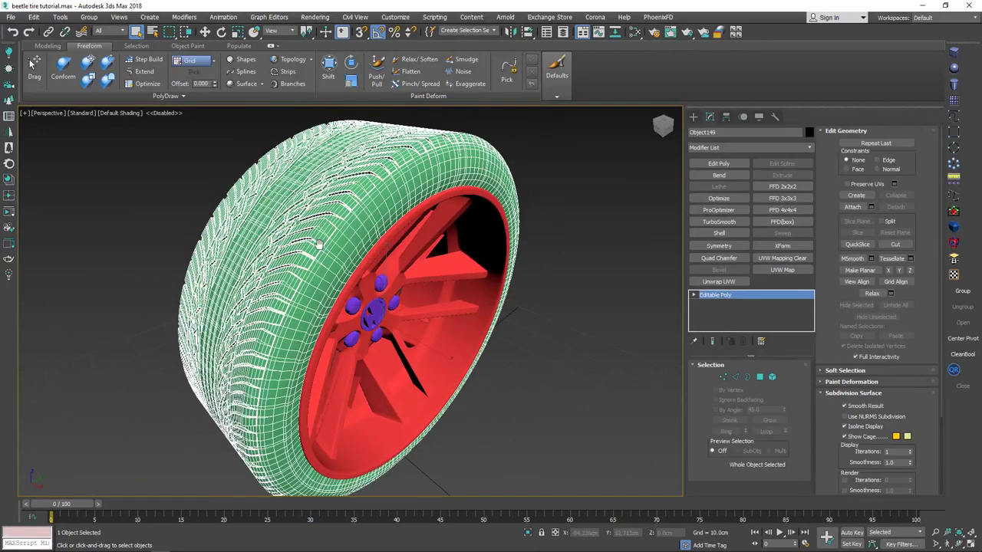
pyautogui.moveTo(319, 244)
pyautogui.keyDown('alt'); pyautogui.mouseDown(button='middle')
pyautogui.moveTo(306, 225)
pyautogui.moveTo(315, 243)
pyautogui.mouseUp(button='middle'); pyautogui.keyUp('alt')
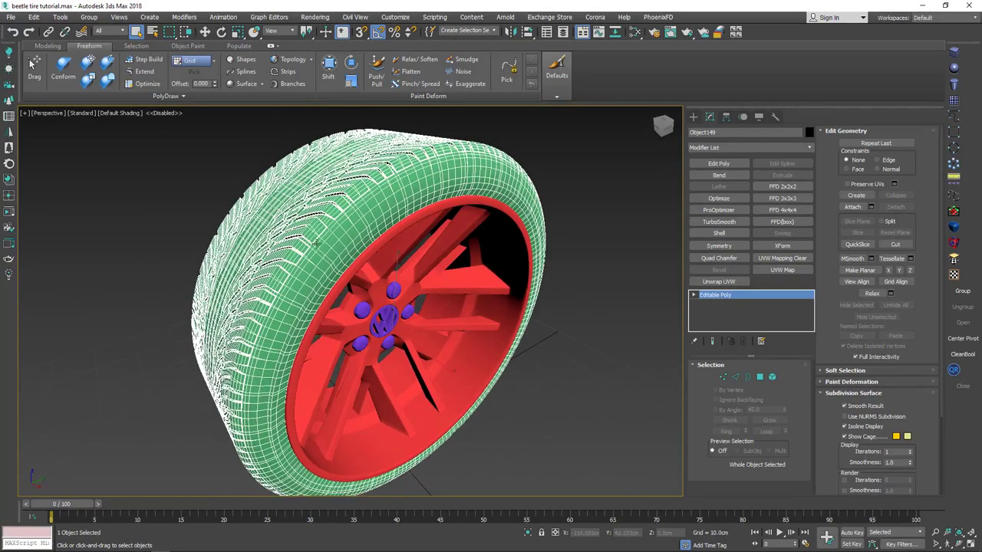
pyautogui.click(775, 117)
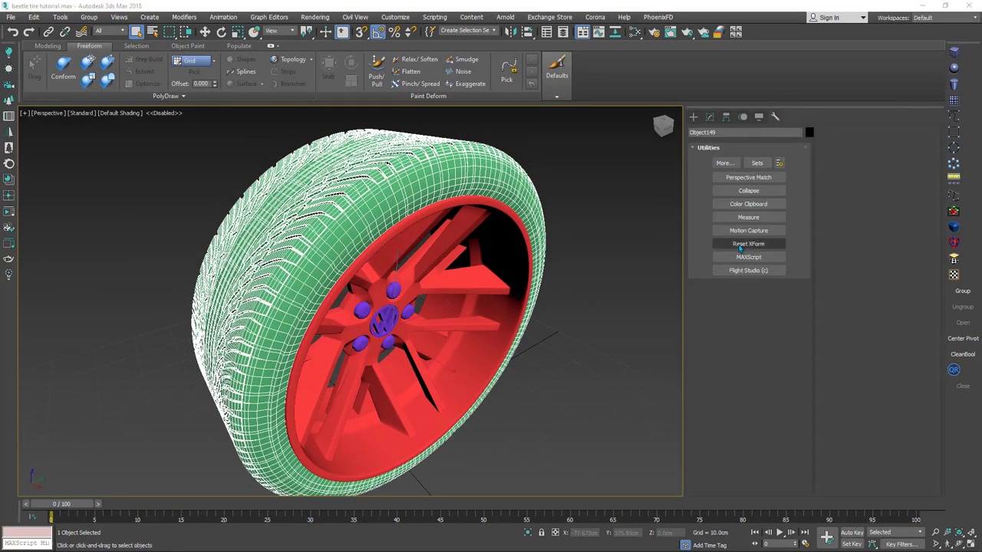
pyautogui.click(741, 245)
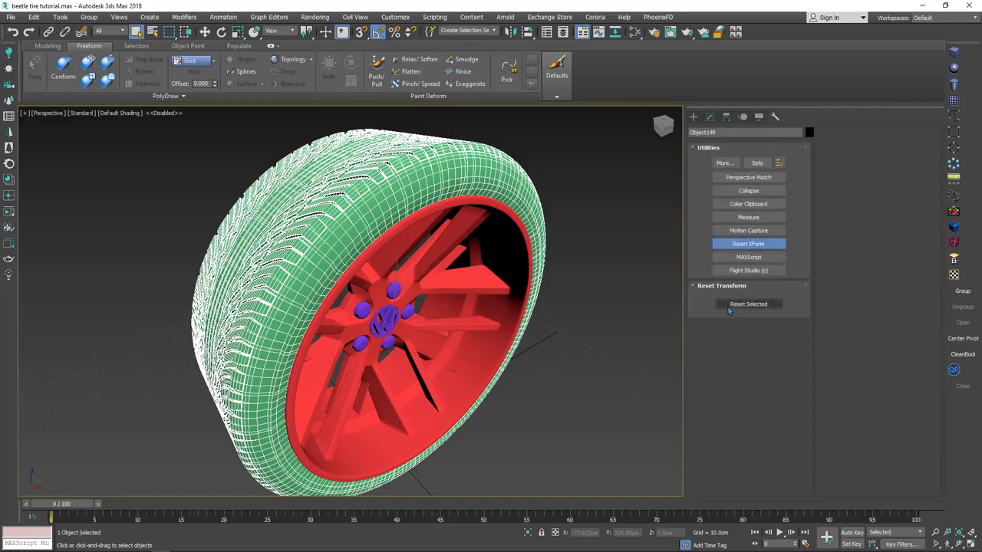
pyautogui.click(743, 305)
# Check the tire's surface after the reset and convert the object with its XForm modifier to Editable Poly
pyautogui.moveTo(253, 198)
pyautogui.keyDown('alt'); pyautogui.mouseDown(button='middle')
pyautogui.moveTo(483, 201)
pyautogui.moveTo(322, 198)
pyautogui.mouseUp(button='middle'); pyautogui.keyUp('alt')
pyautogui.keyDown('alt'); pyautogui.moveTo(483, 307); pyautogui.dragTo(389, 188, button='middle'); pyautogui.keyUp('alt')
pyautogui.click(710, 116)
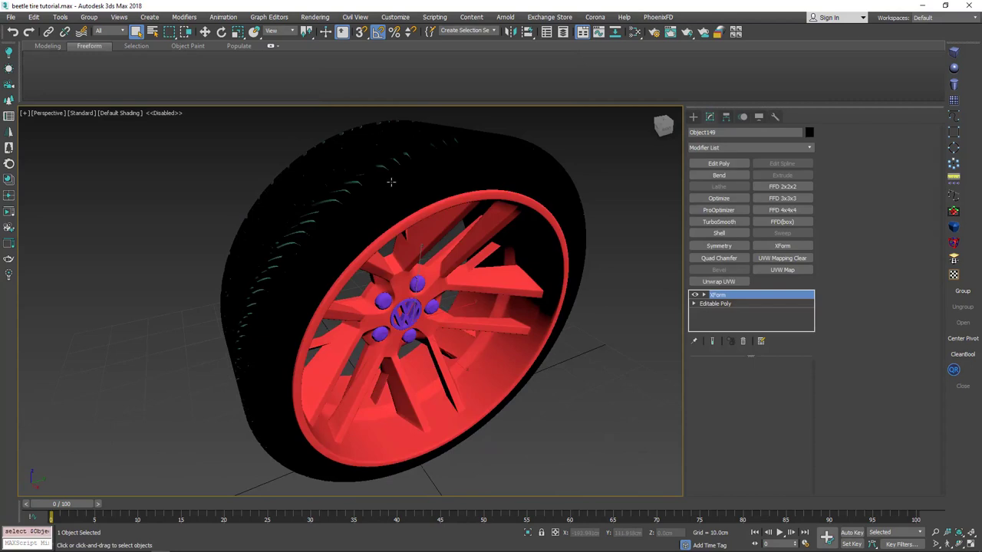
pyautogui.rightClick(390, 182)
pyautogui.moveTo(455, 298)
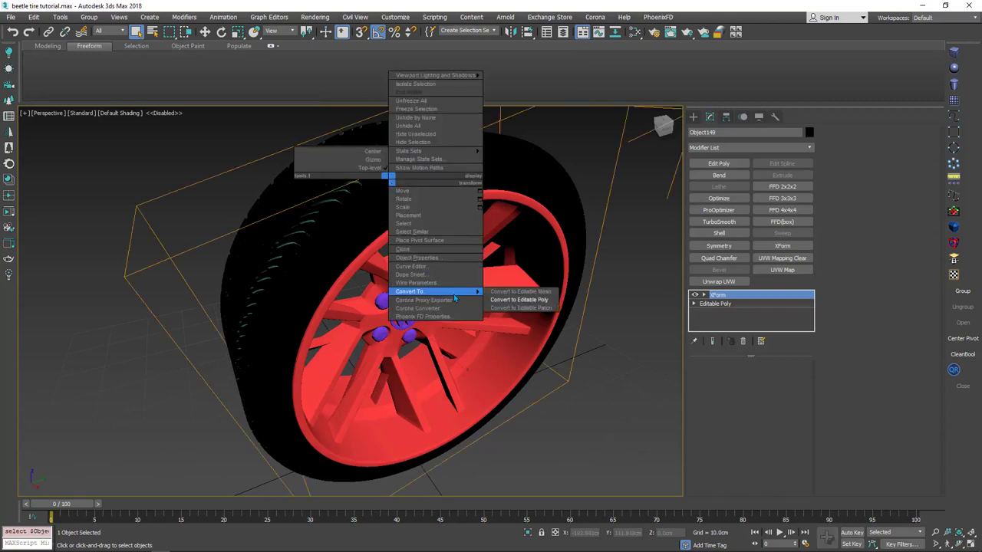
pyautogui.click(520, 299)
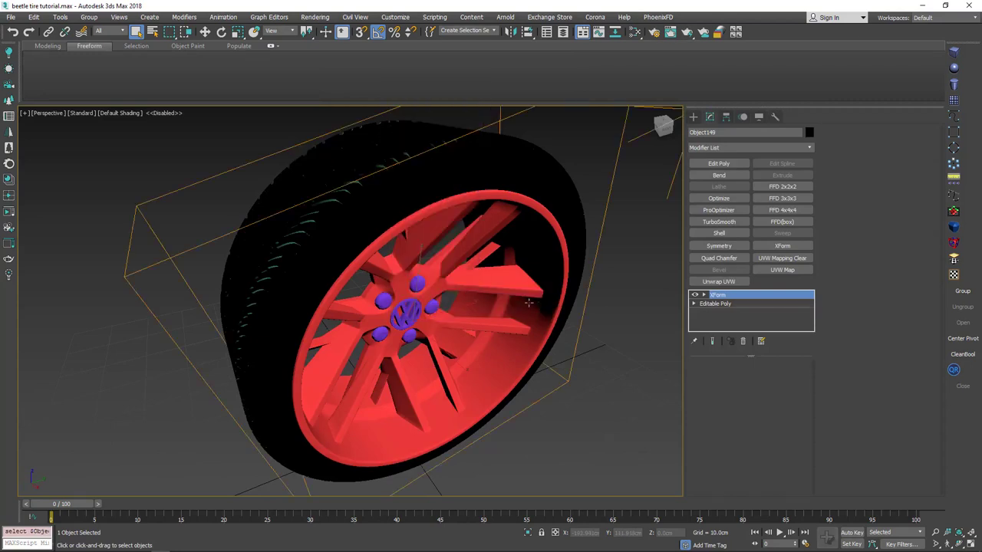
# Select the whole tire as an element and flip its normals
pyautogui.click(773, 377)
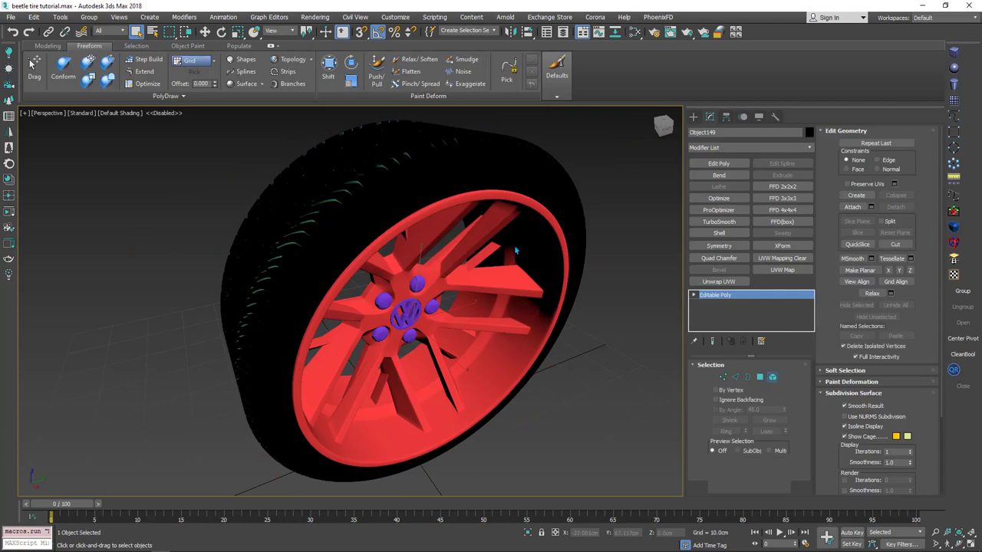
pyautogui.click(422, 186)
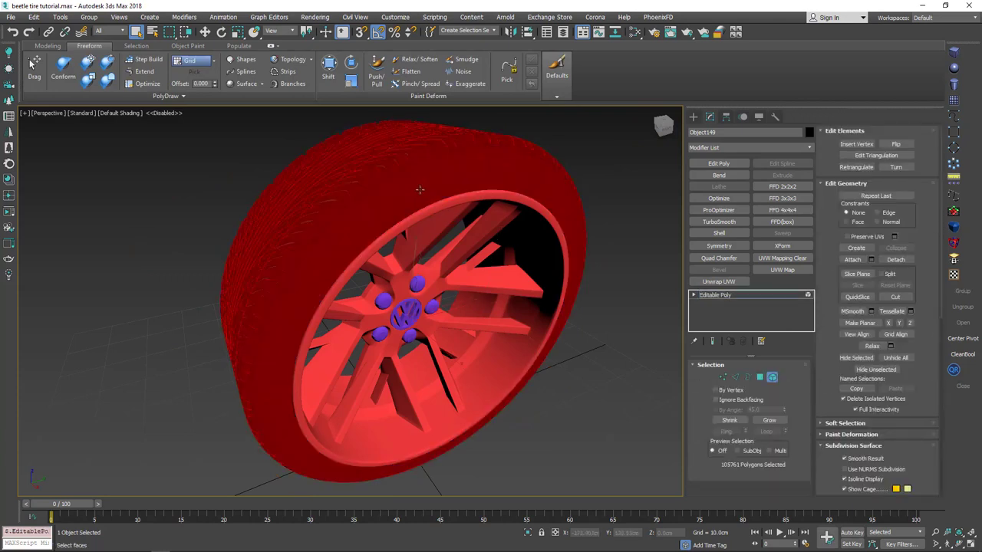
pyautogui.click(897, 144)
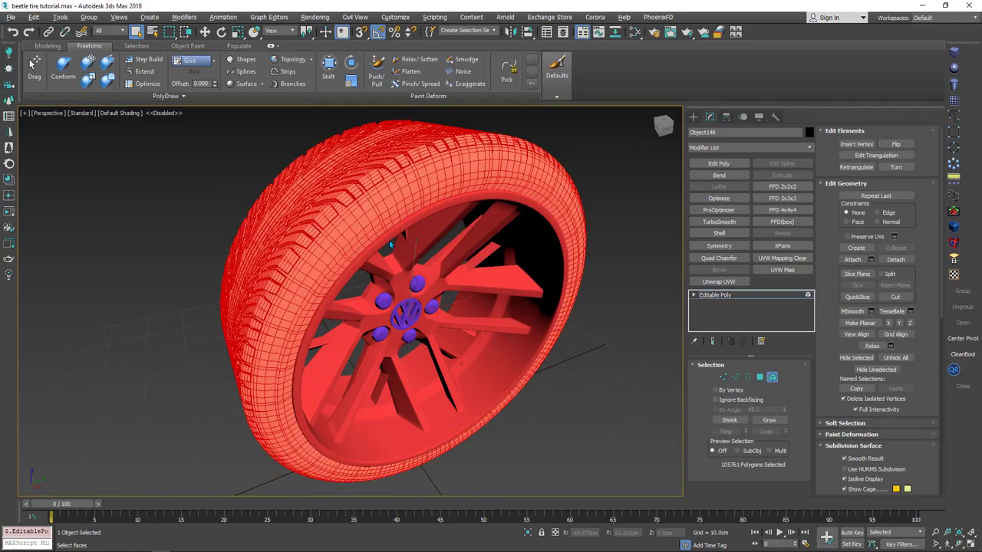
# Finish editing the tire's element, select the red wheel rim and reset its transform with the Reset XForm utility
pyautogui.scroll(-3, 393, 236)
pyautogui.scroll(1, 378, 234)
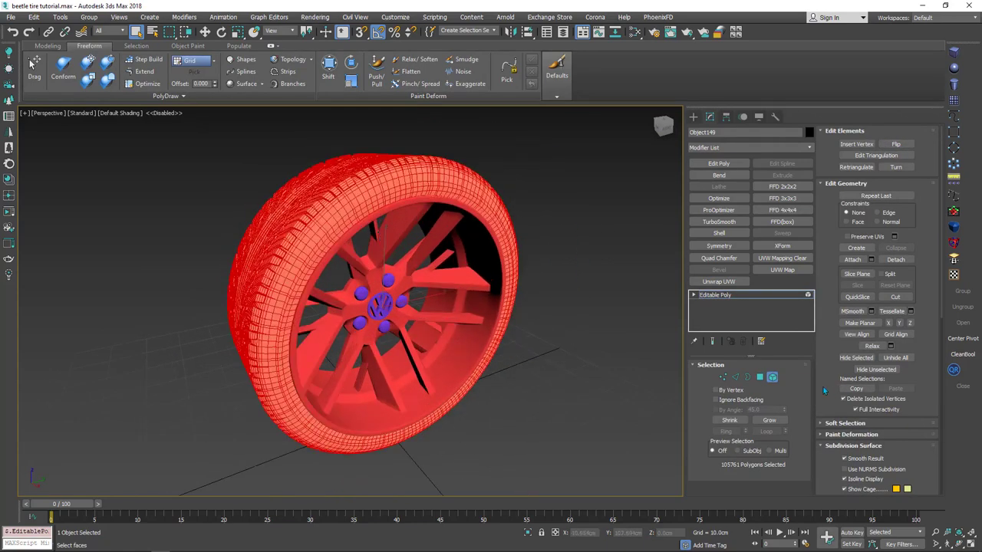
pyautogui.click(772, 377)
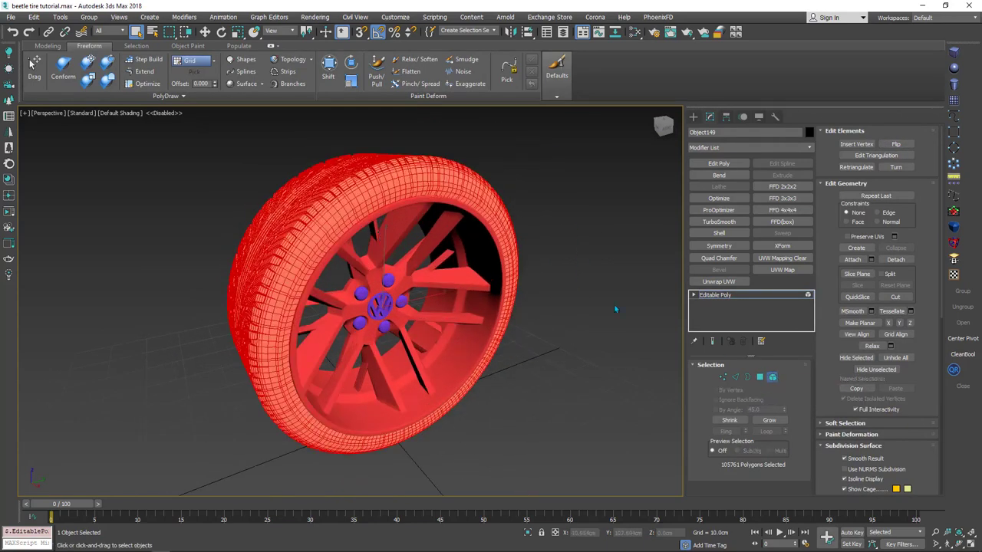
pyautogui.click(393, 232)
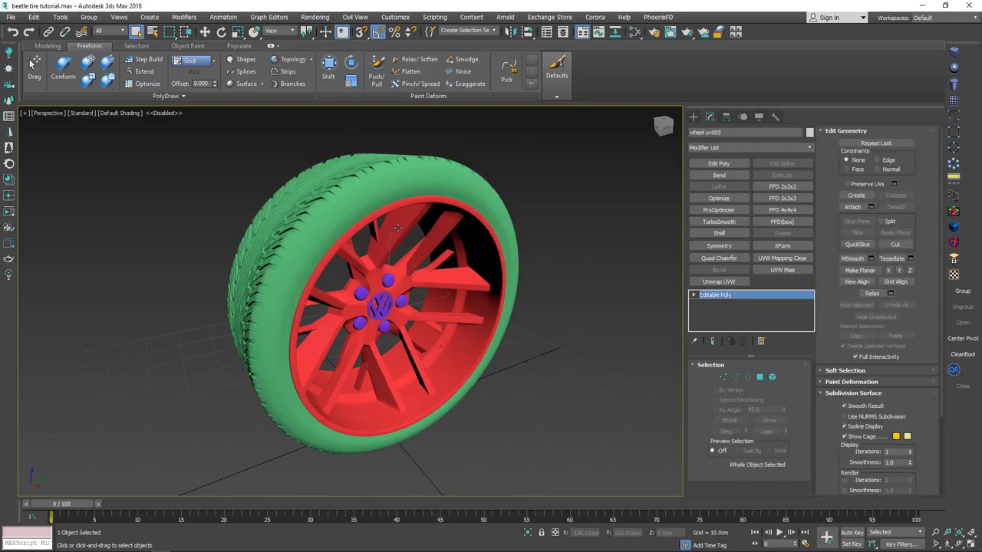
pyautogui.click(775, 117)
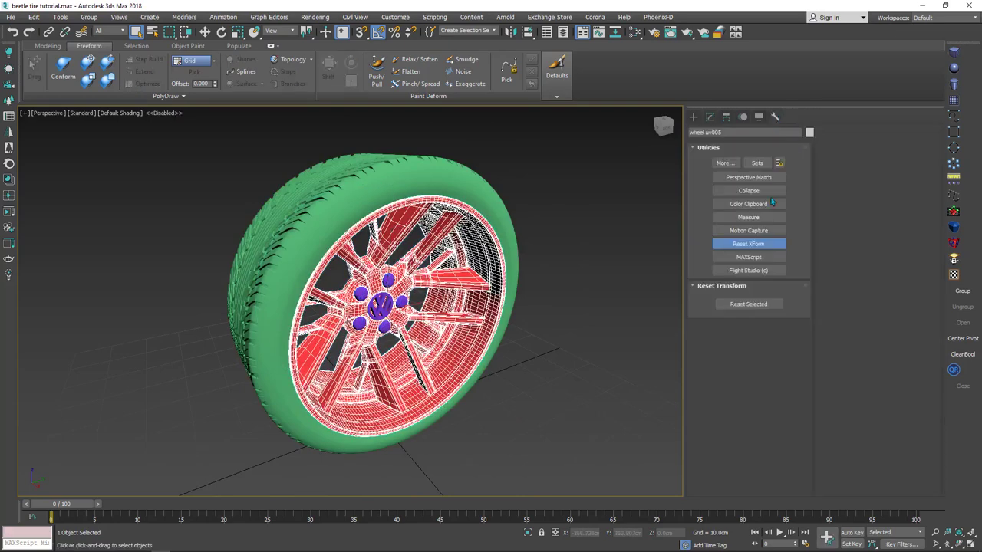
pyautogui.click(739, 307)
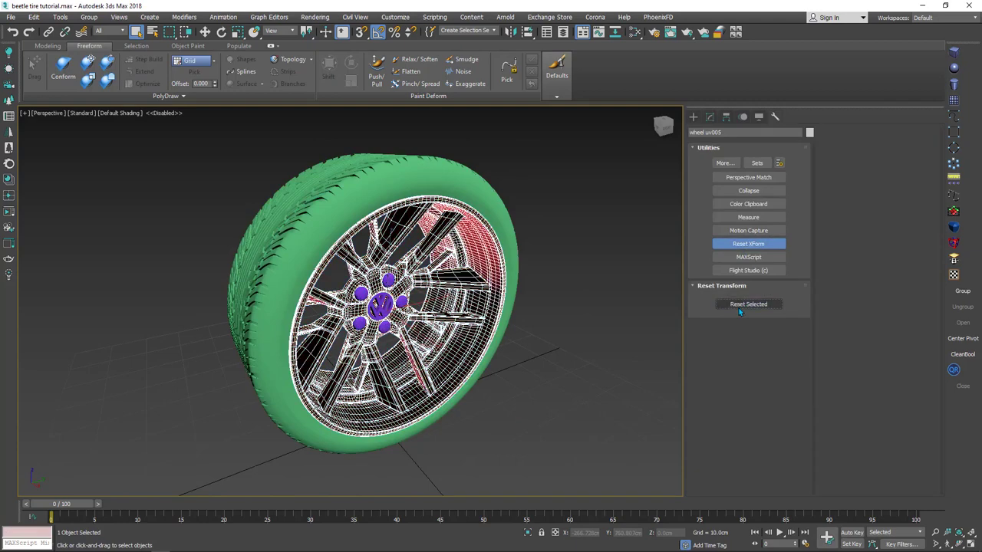
# Convert the rim together with its XForm modifier to Editable Poly
pyautogui.click(710, 116)
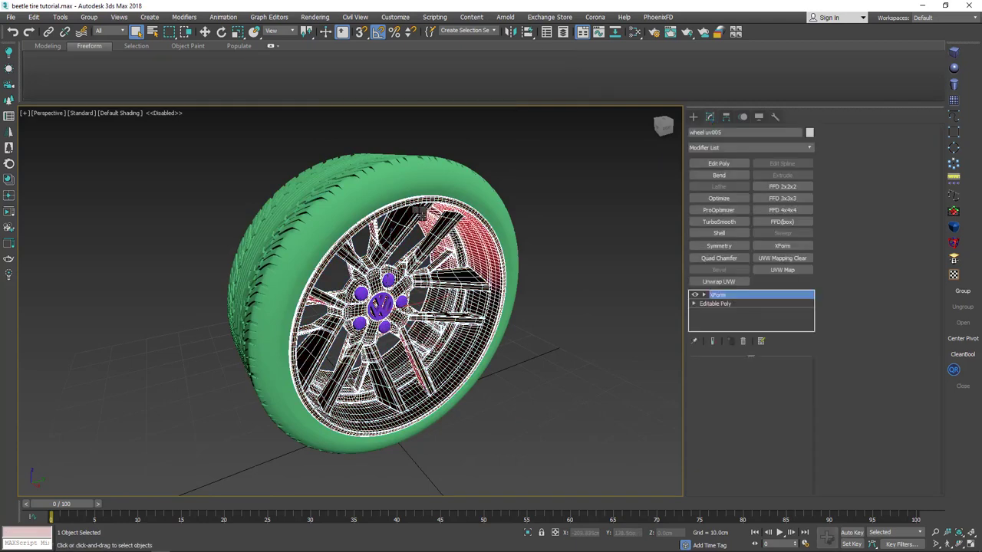
pyautogui.rightClick(421, 212)
pyautogui.moveTo(460, 326)
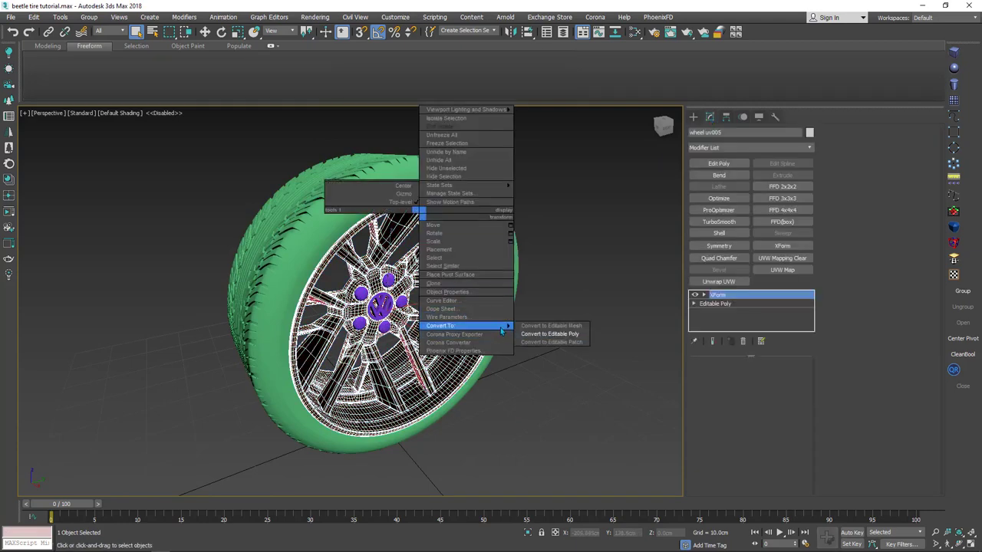
pyautogui.click(566, 335)
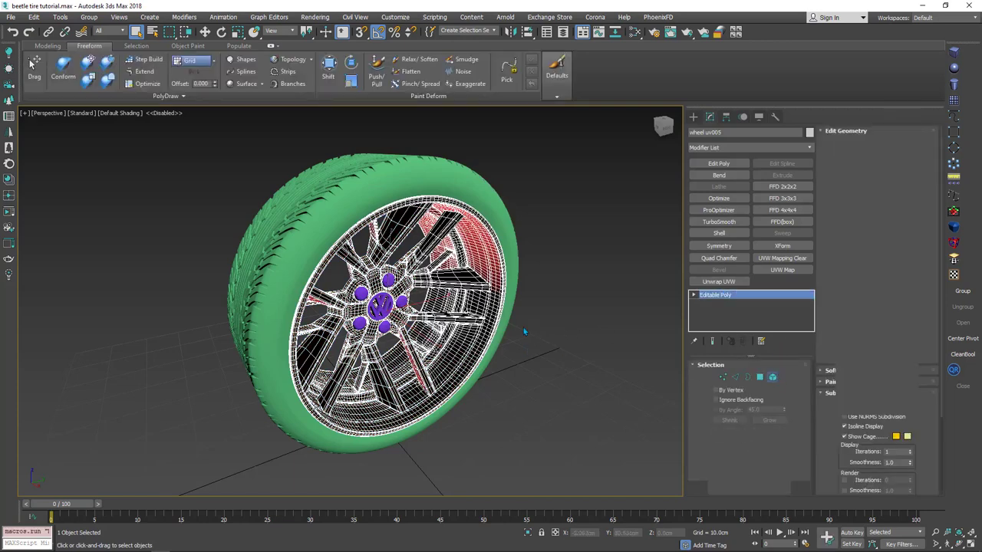
# Select all of the rim's elements, flip their normals and leave element editing
pyautogui.press('5')
pyautogui.hotkey('ctrl', 'a')
pyautogui.scroll(3, 390, 278)
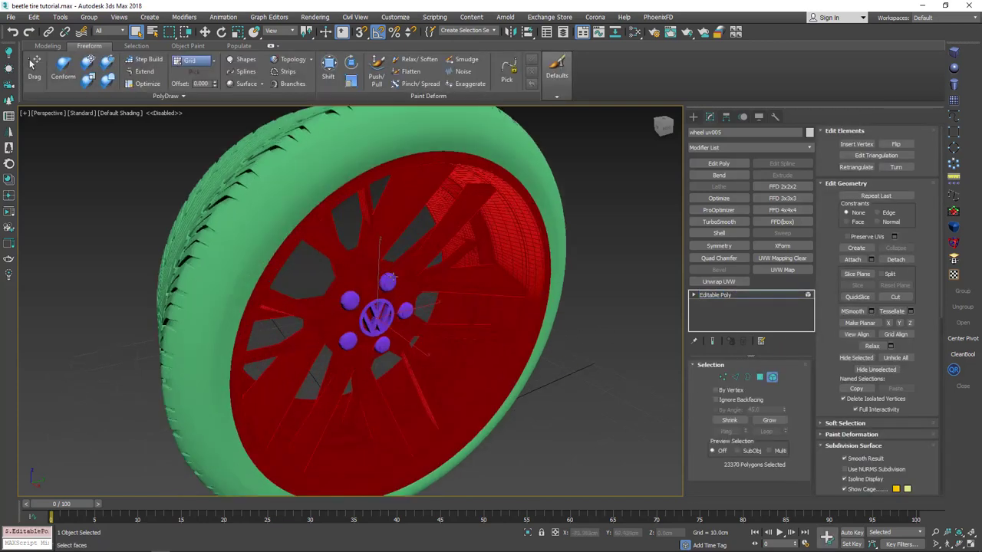
pyautogui.click(896, 144)
pyautogui.click(772, 378)
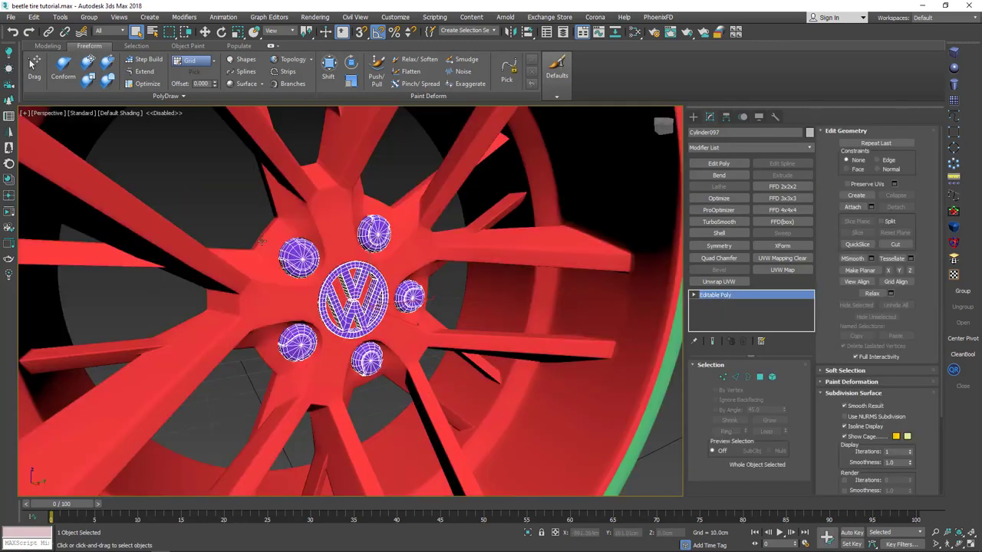
# Reset the transform of the VW logo and bolts object with Reset XForm and check its surfaces
pyautogui.click(775, 116)
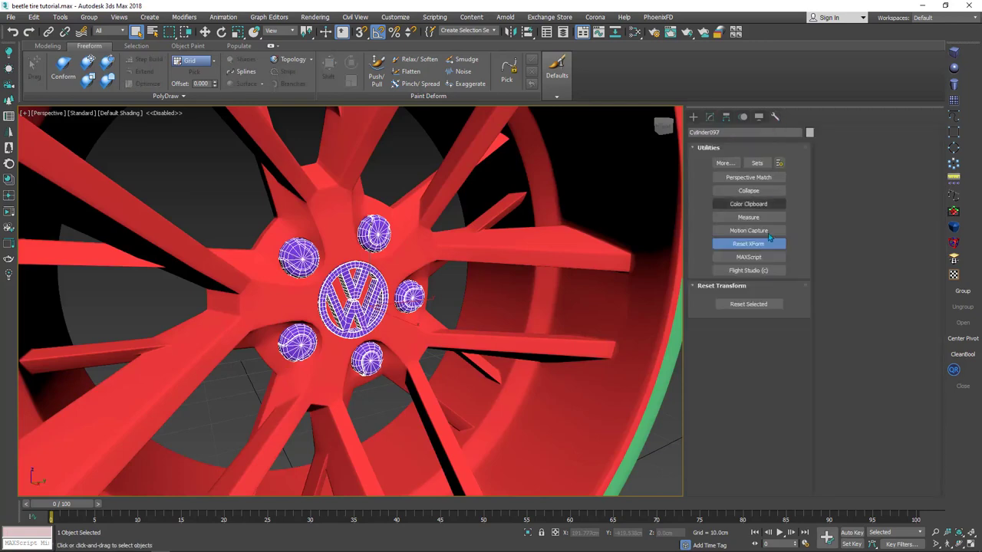
pyautogui.click(742, 307)
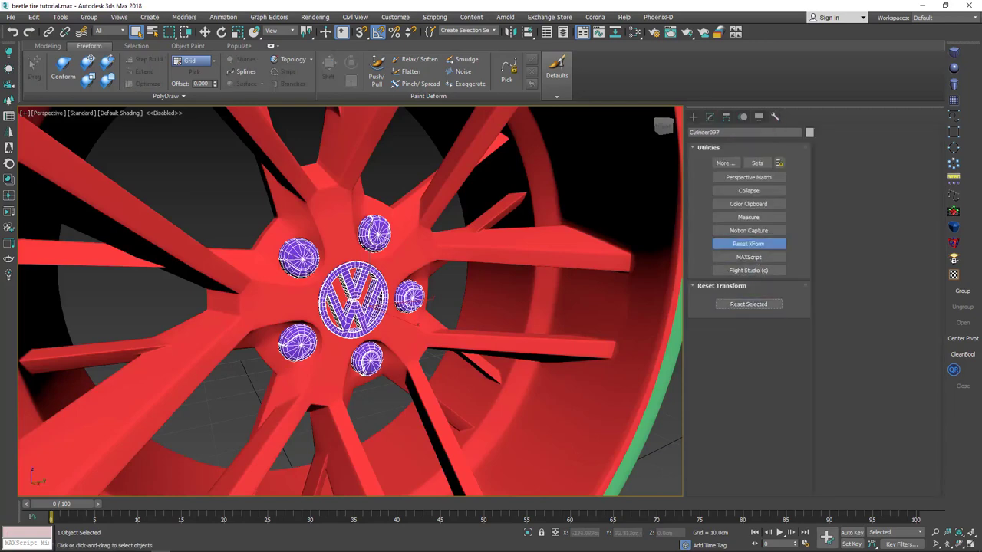
pyautogui.click(711, 118)
pyautogui.keyDown('alt'); pyautogui.moveTo(379, 275); pyautogui.dragTo(355, 257, button='middle'); pyautogui.keyUp('alt')
pyautogui.scroll(1, 345, 256)
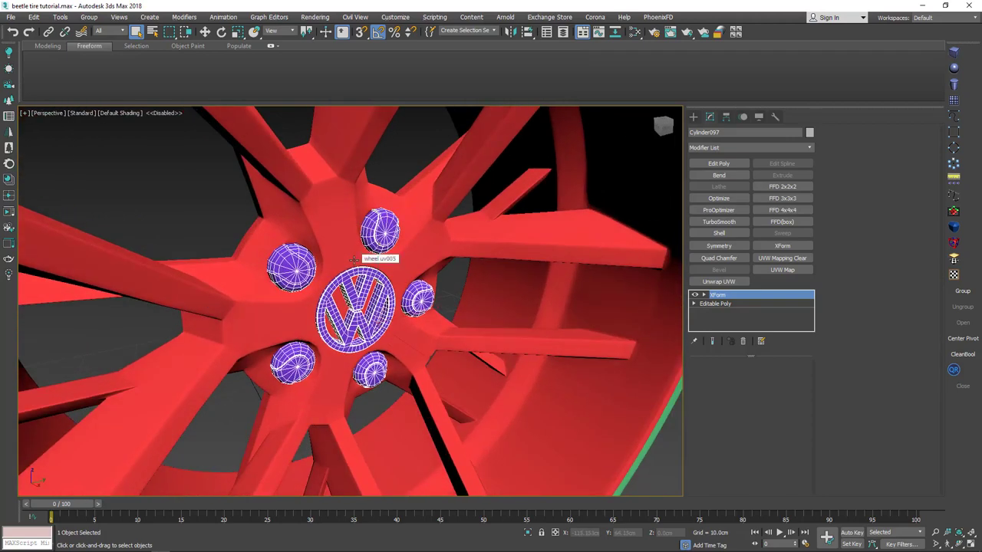
pyautogui.keyDown('alt'); pyautogui.moveTo(338, 241); pyautogui.dragTo(340, 285, button='middle'); pyautogui.keyUp('alt')
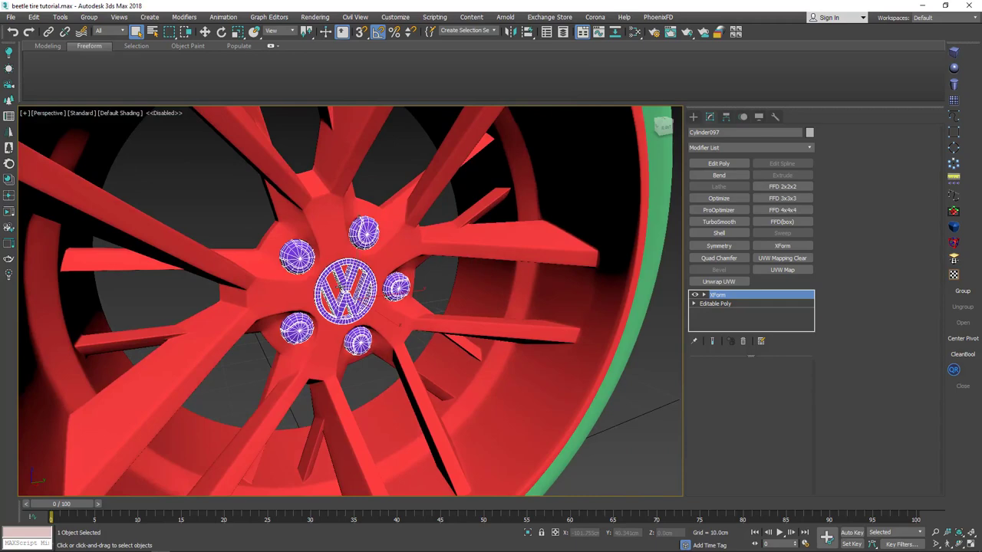
pyautogui.hotkey('alt', 'c')
# Select the tire, rim and logo objects together and start exporting them
pyautogui.scroll(-7, 342, 286)
pyautogui.keyDown('alt'); pyautogui.moveTo(339, 286); pyautogui.dragTo(340, 300, button='middle'); pyautogui.keyUp('alt')
pyautogui.moveTo(148, 146); pyautogui.dragTo(513, 448)
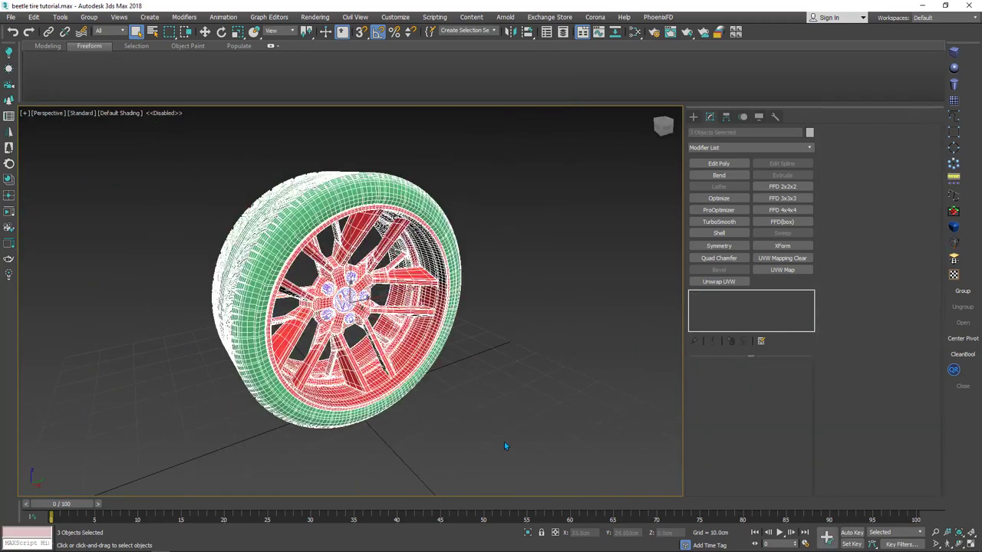
pyautogui.click(11, 17)
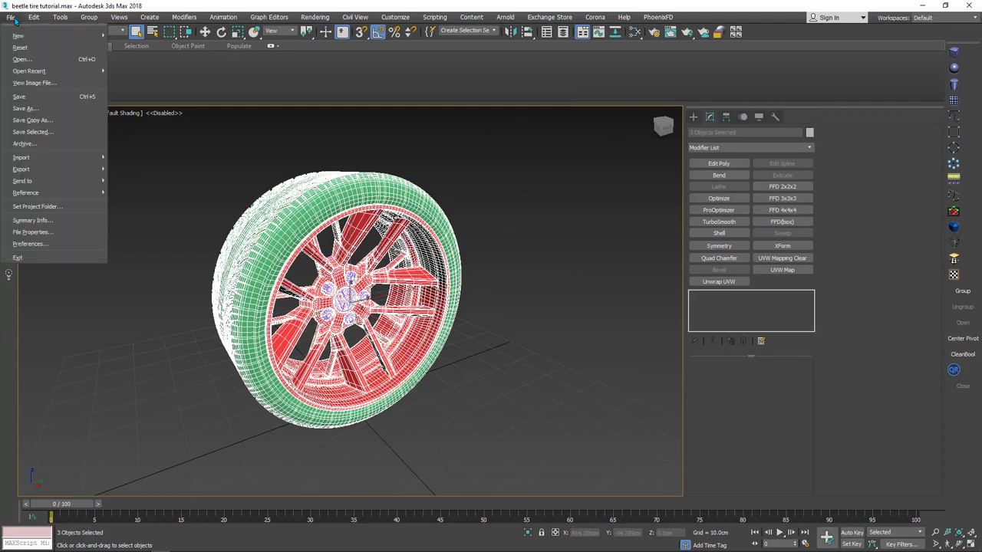
pyautogui.moveTo(50, 172)
pyautogui.moveTo(107, 168)
pyautogui.click(159, 193)
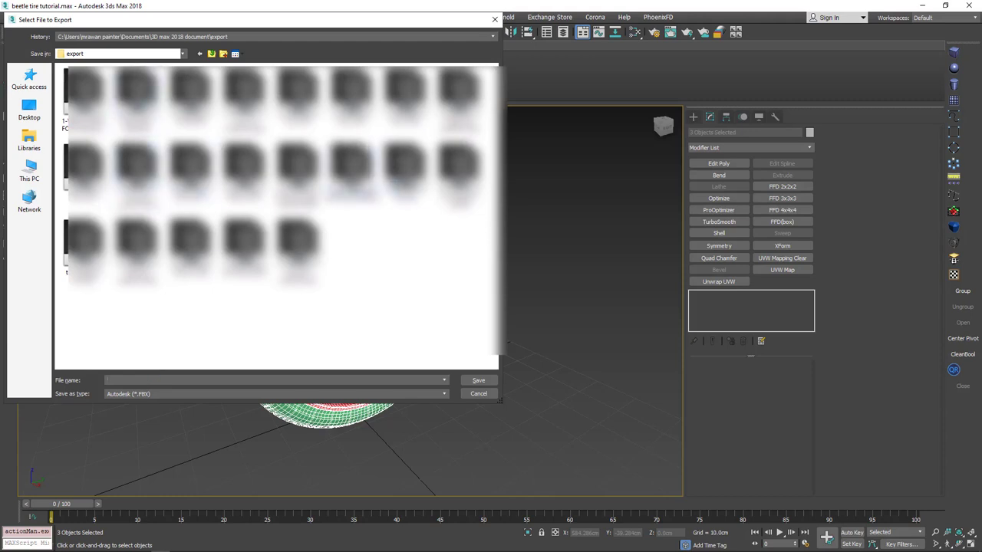
# Overwrite the existing Tire and wheel.FBX with the export, keeping the current FBX export settings
pyautogui.click(353, 170)
pyautogui.click(478, 381)
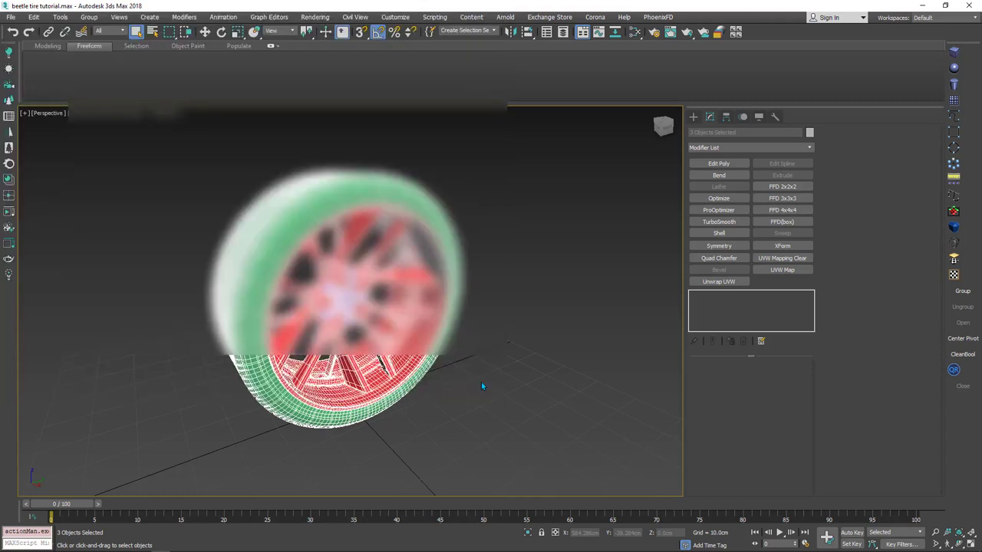
pyautogui.click(523, 323)
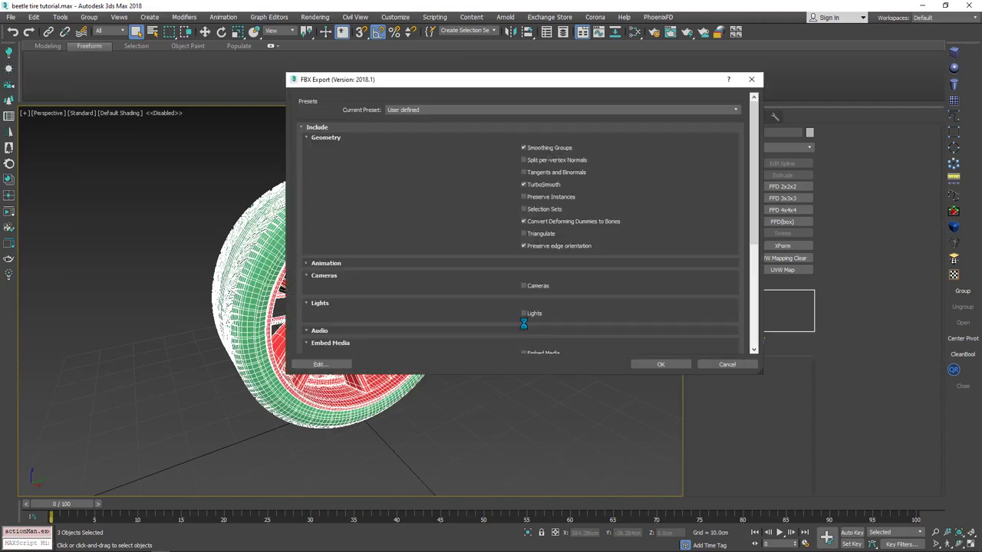
pyautogui.click(658, 364)
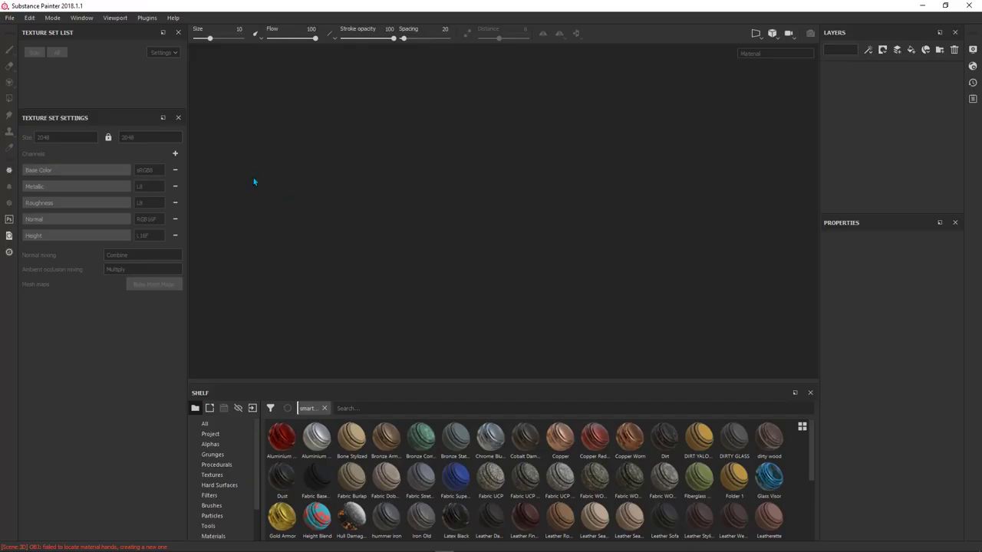
# Switch to Substance Painter and create a new project from the mesh Tire and wheel.FBX with a 2048 document resolution
pyautogui.click(9, 17)
pyautogui.click(17, 34)
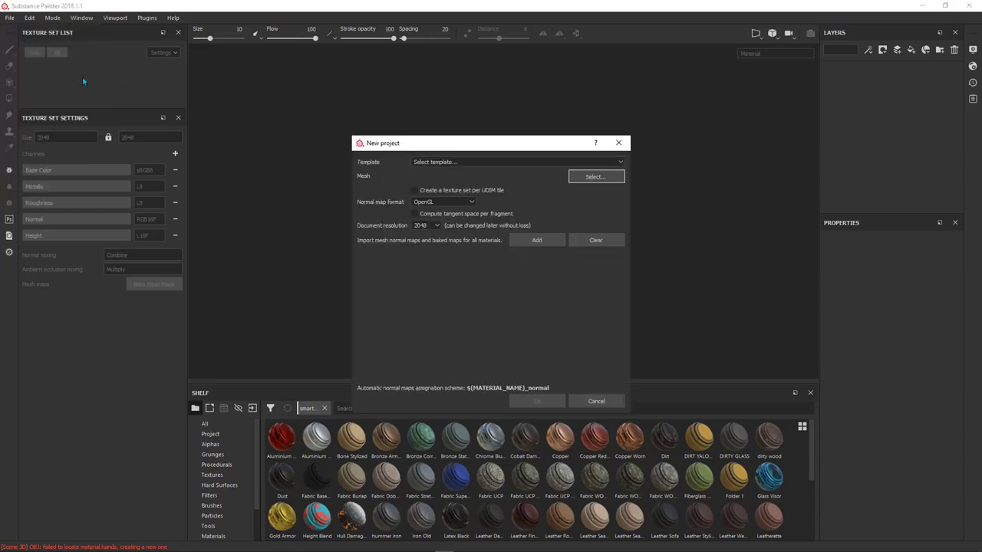
pyautogui.click(594, 179)
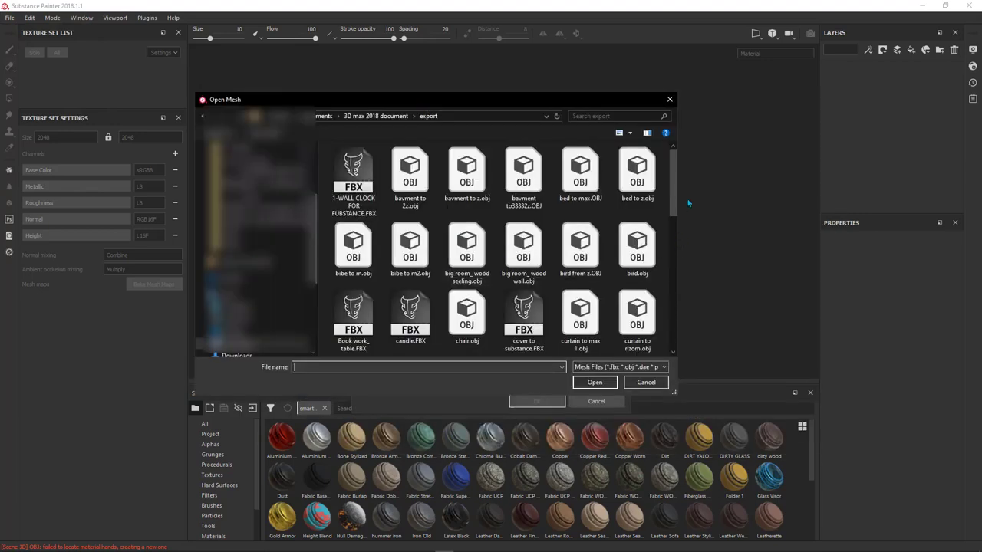
pyautogui.moveTo(676, 194); pyautogui.dragTo(678, 274)
pyautogui.click(353, 265)
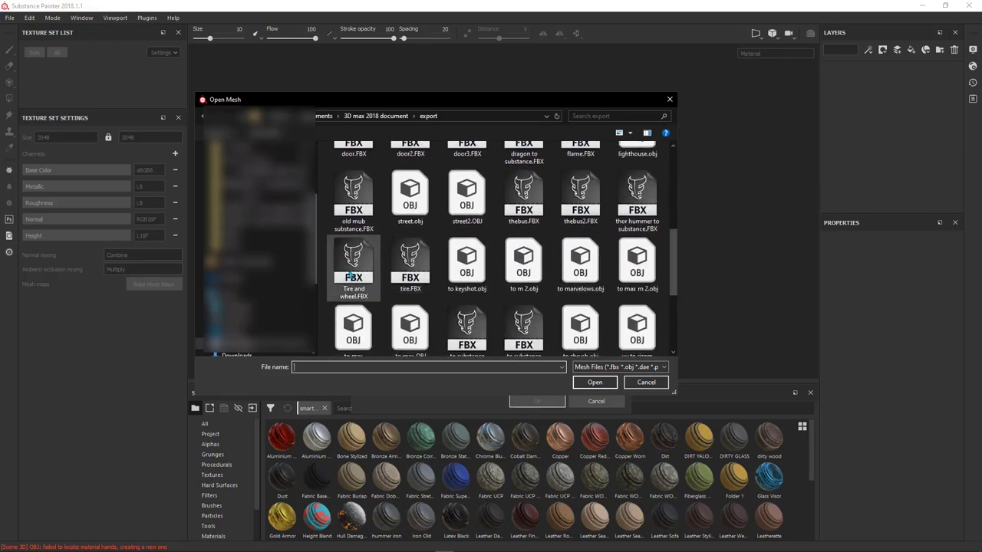
pyautogui.click(594, 383)
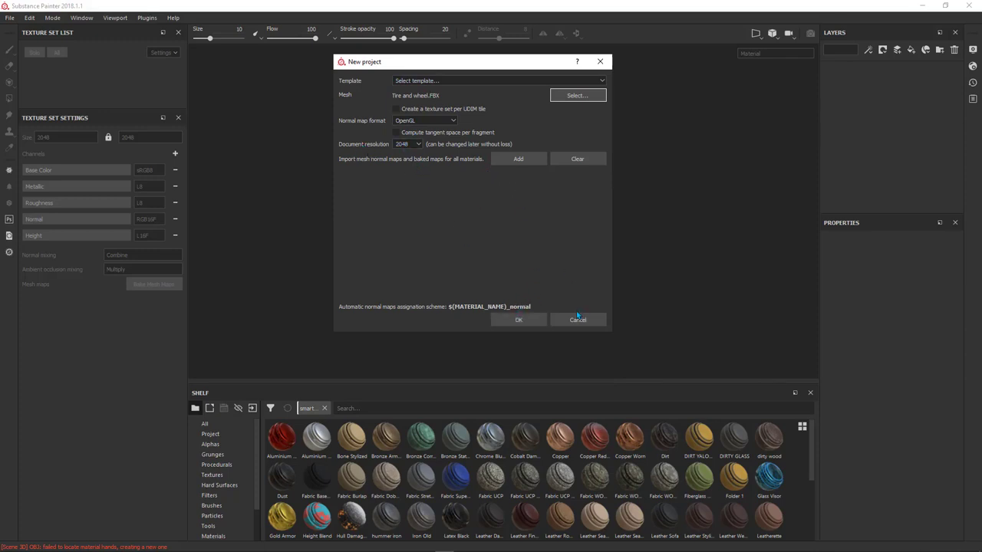
pyautogui.click(526, 319)
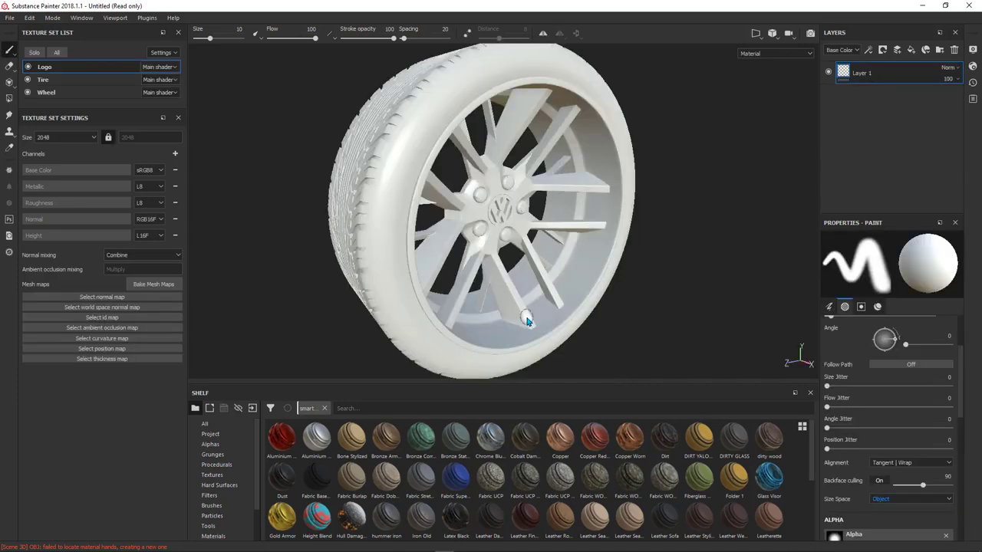
# Enlarge the texture set list and check the Logo, Tire and Wheel sets by hiding and showing each one
pyautogui.moveTo(682, 237)
pyautogui.keyDown('alt'); pyautogui.mouseDown()
pyautogui.moveTo(596, 215)
pyautogui.moveTo(458, 220)
pyautogui.moveTo(690, 220)
pyautogui.mouseUp(); pyautogui.keyUp('alt')
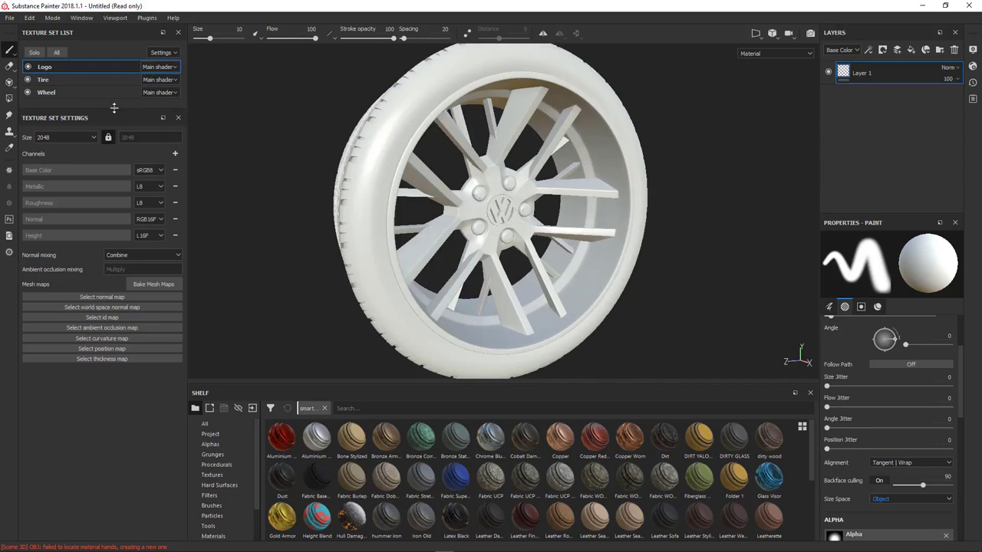
pyautogui.moveTo(115, 108); pyautogui.dragTo(115, 132)
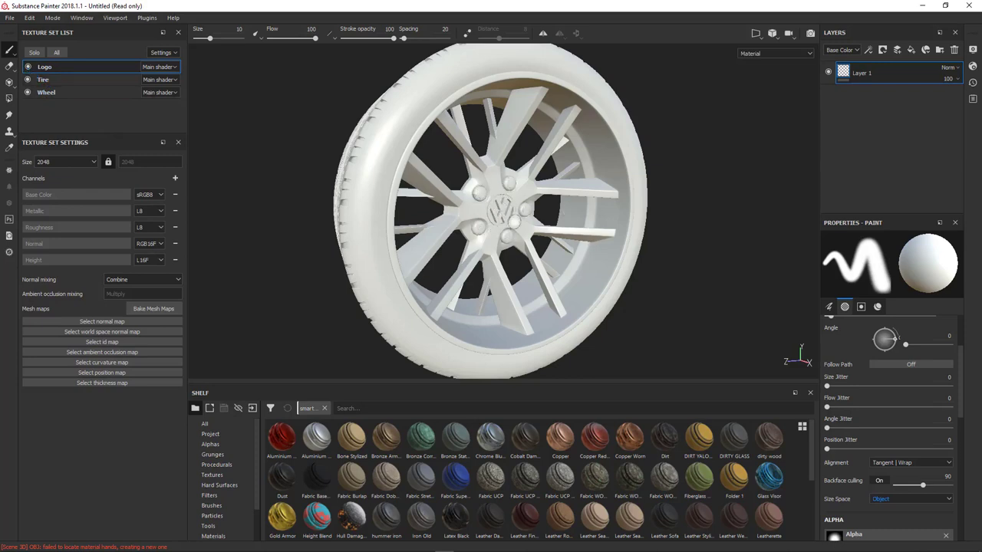
pyautogui.click(27, 66)
pyautogui.click(27, 67)
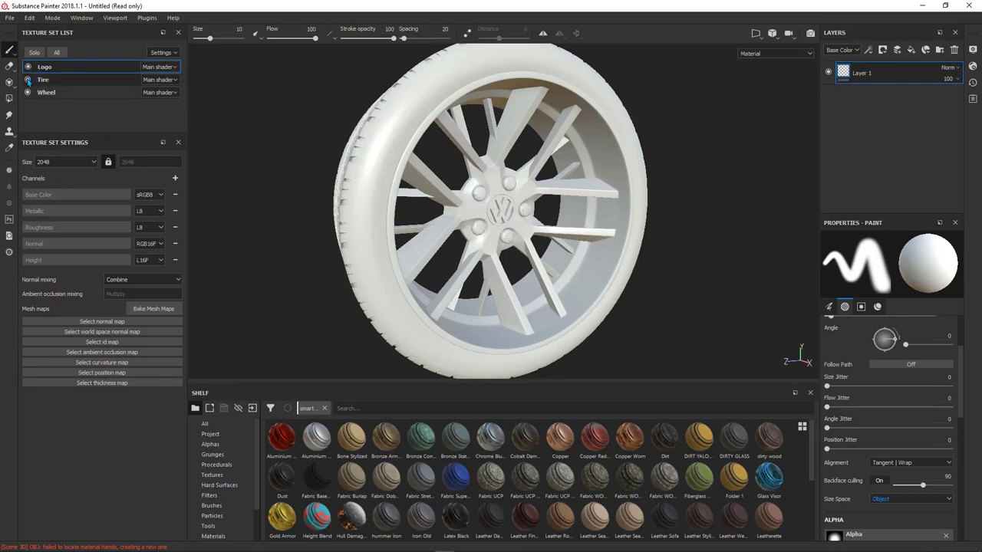
pyautogui.click(28, 80)
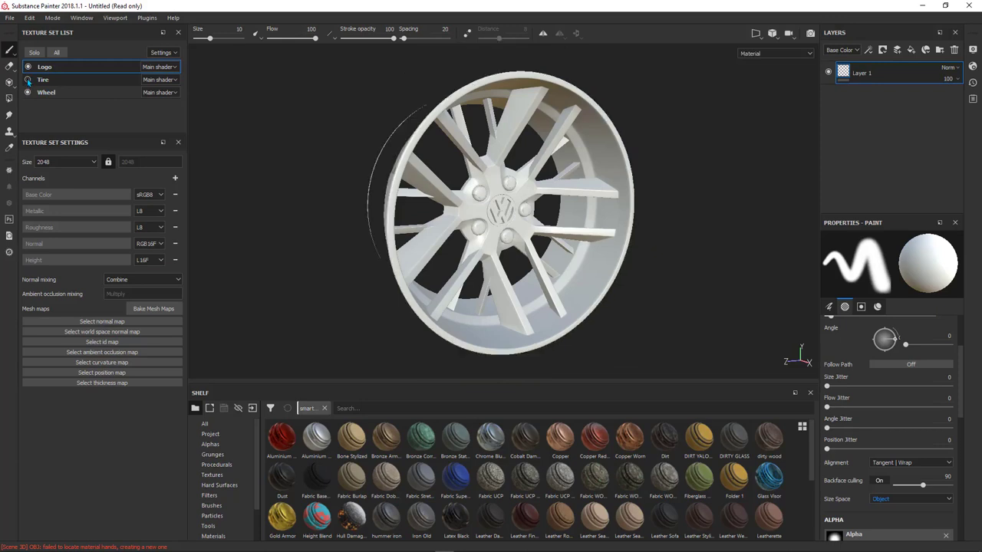
pyautogui.click(27, 80)
pyautogui.click(27, 93)
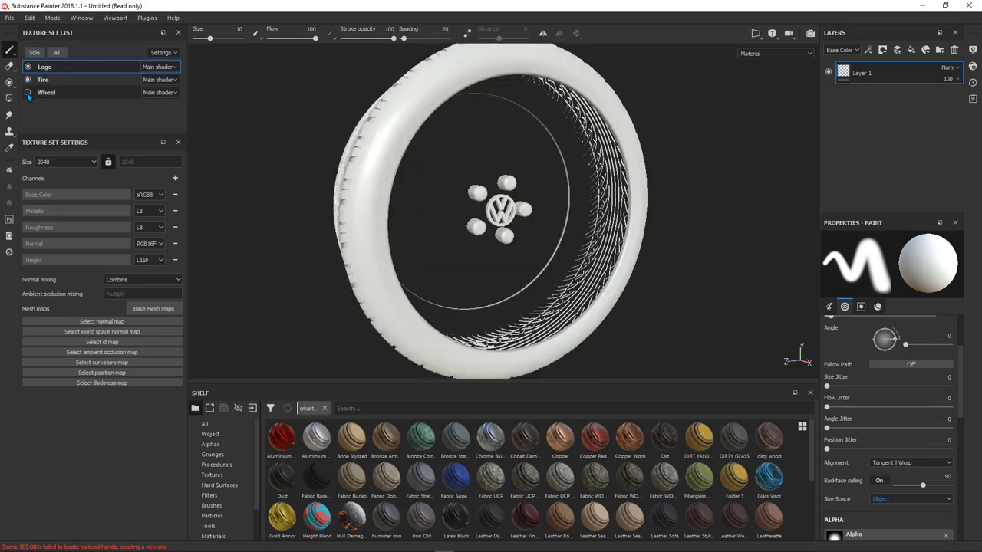
pyautogui.click(28, 93)
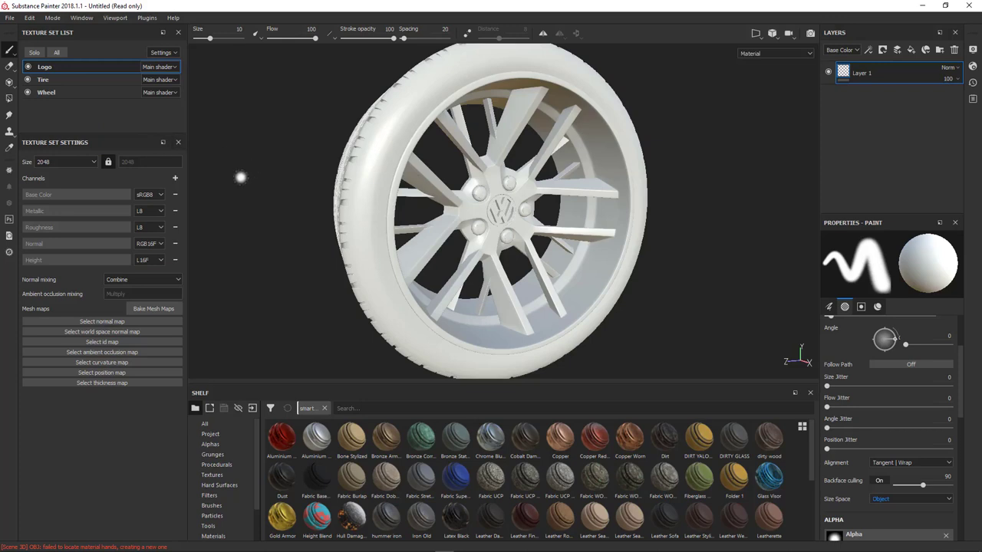
# Bake the mesh maps for all texture sets with the output size set to 2048
pyautogui.keyDown('alt'); pyautogui.moveTo(190, 157); pyautogui.dragTo(198, 155); pyautogui.keyUp('alt')
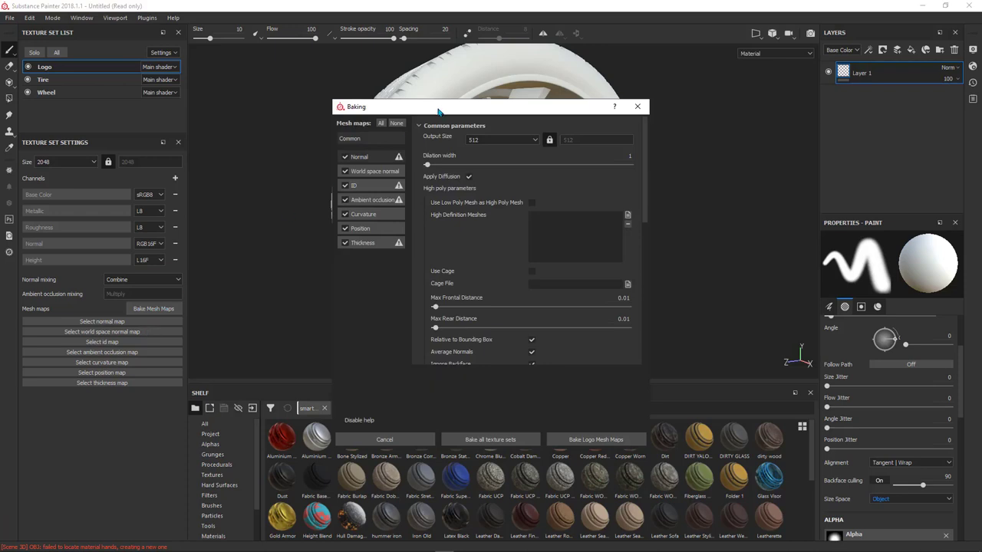
pyautogui.moveTo(412, 107); pyautogui.dragTo(287, 81)
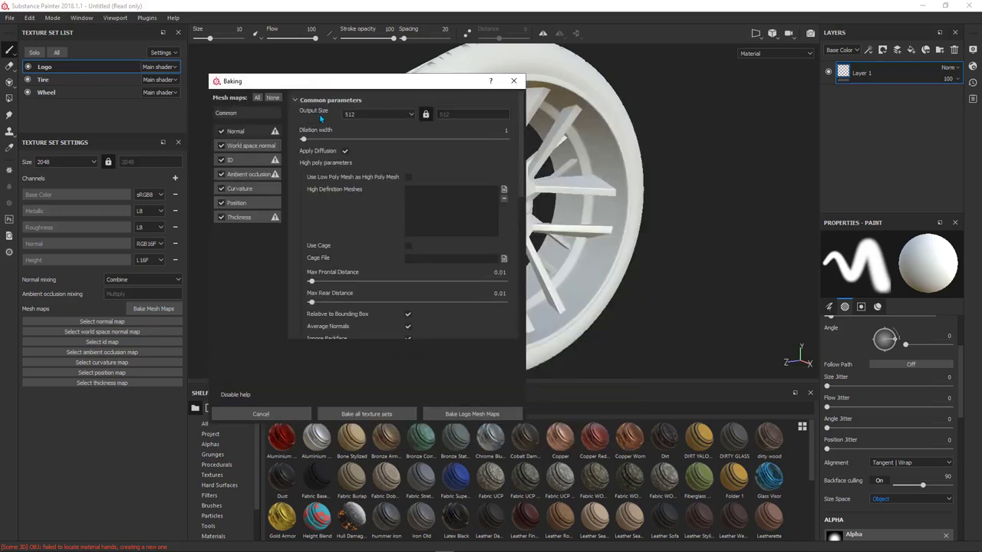
pyautogui.click(384, 113)
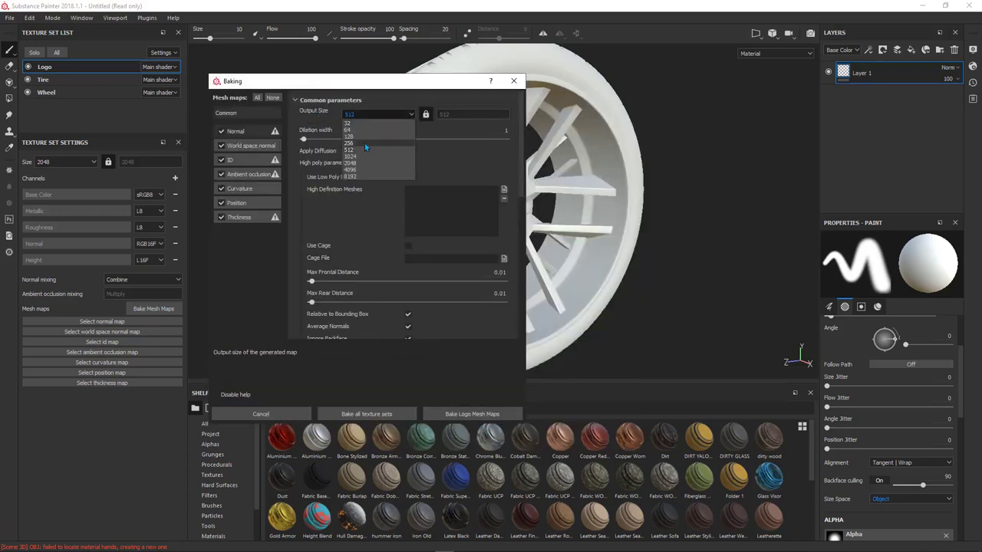
pyautogui.click(352, 163)
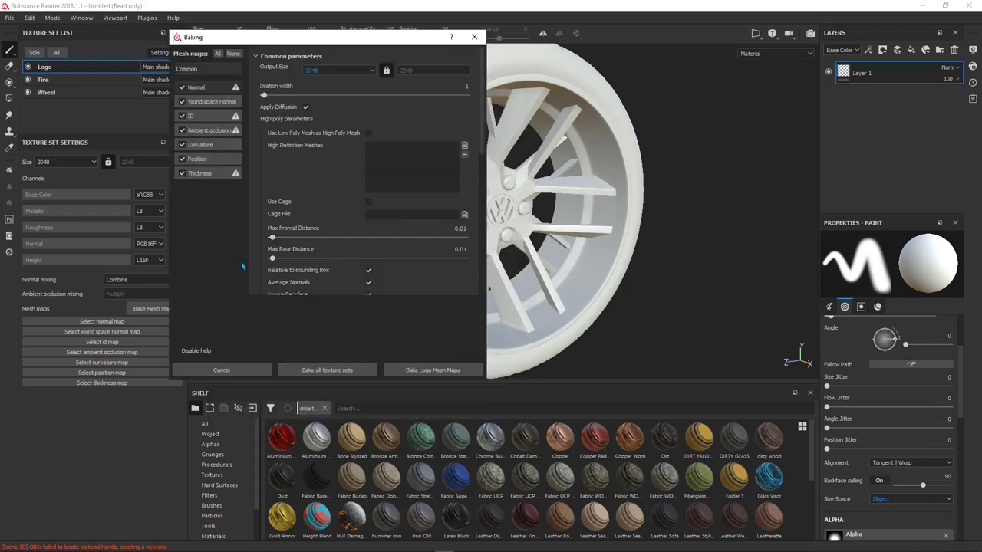
pyautogui.scroll(-2, 412, 292)
pyautogui.scroll(-3, 411, 292)
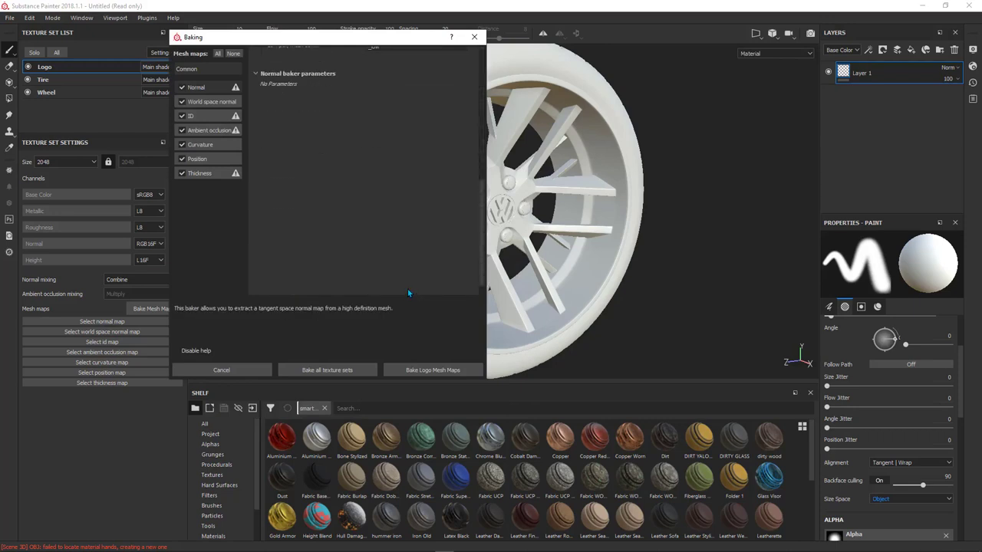
pyautogui.click(327, 371)
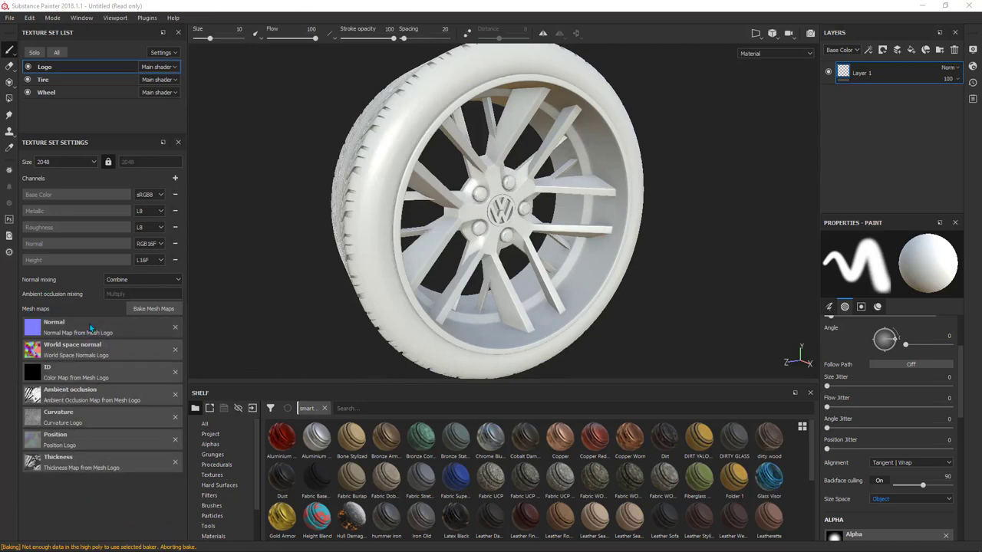
# Inspect the baked result on the tire tread, the spokes and the logo from several angles
pyautogui.scroll(-1, 508, 195)
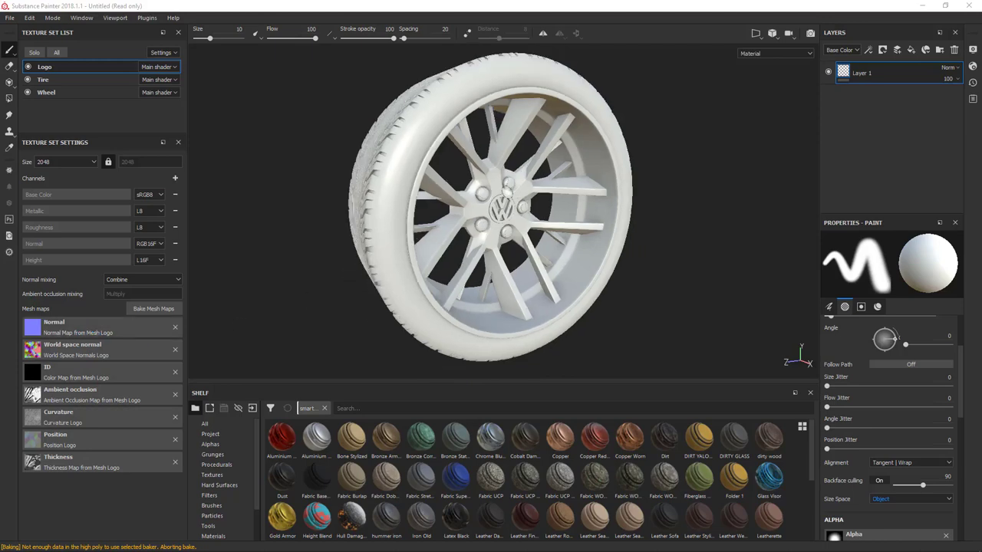
pyautogui.scroll(2, 507, 194)
pyautogui.keyDown('alt'); pyautogui.moveTo(508, 192); pyautogui.dragTo(248, 208); pyautogui.keyUp('alt')
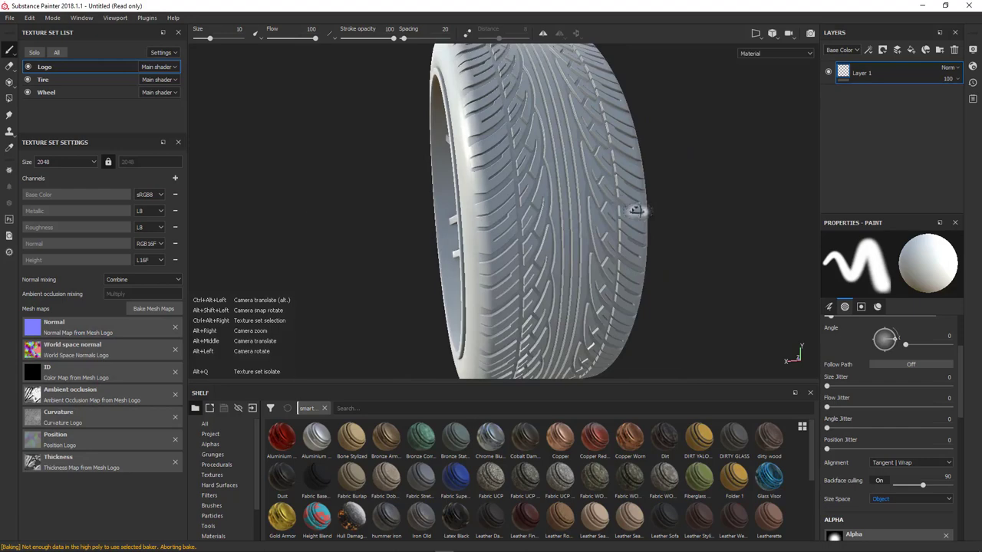
pyautogui.moveTo(636, 210)
pyautogui.keyDown('alt'); pyautogui.mouseDown()
pyautogui.moveTo(465, 198)
pyautogui.moveTo(644, 201)
pyautogui.mouseUp(); pyautogui.keyUp('alt')
pyautogui.keyDown('alt'); pyautogui.moveTo(432, 200); pyautogui.dragTo(553, 203); pyautogui.keyUp('alt')
pyautogui.keyDown('alt'); pyautogui.moveTo(483, 201); pyautogui.dragTo(567, 201); pyautogui.keyUp('alt')
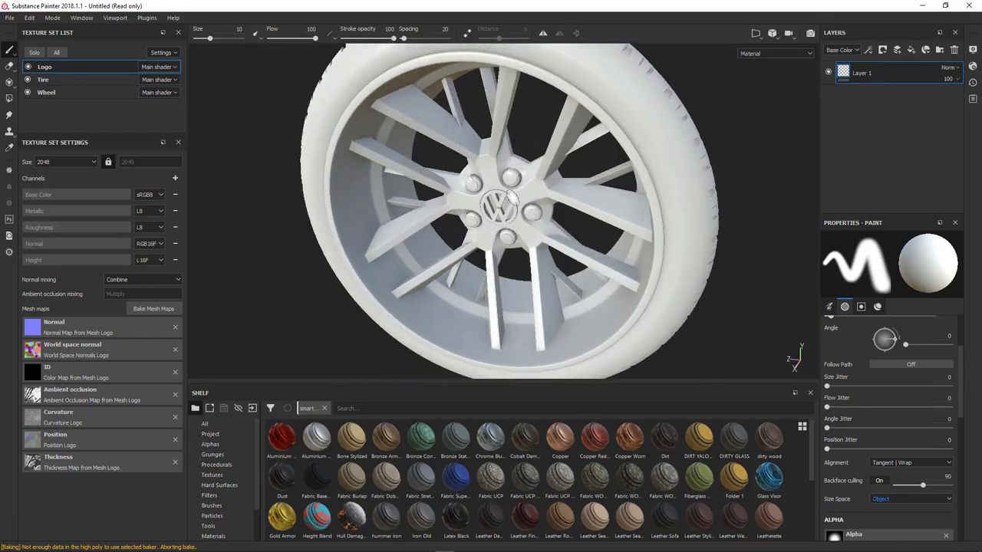